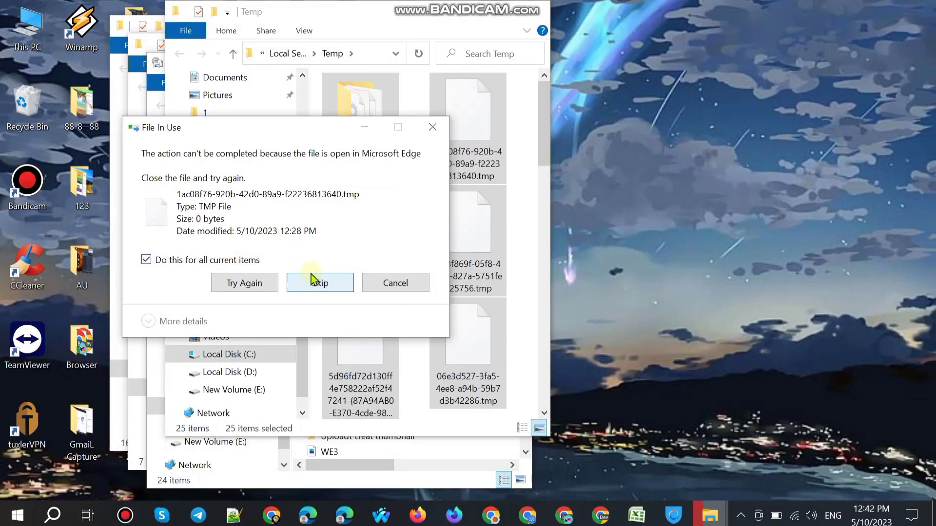
Finish emptying the Temp folder, skipping locked files, then empty the Recent folder and close both windows
click(320, 283)
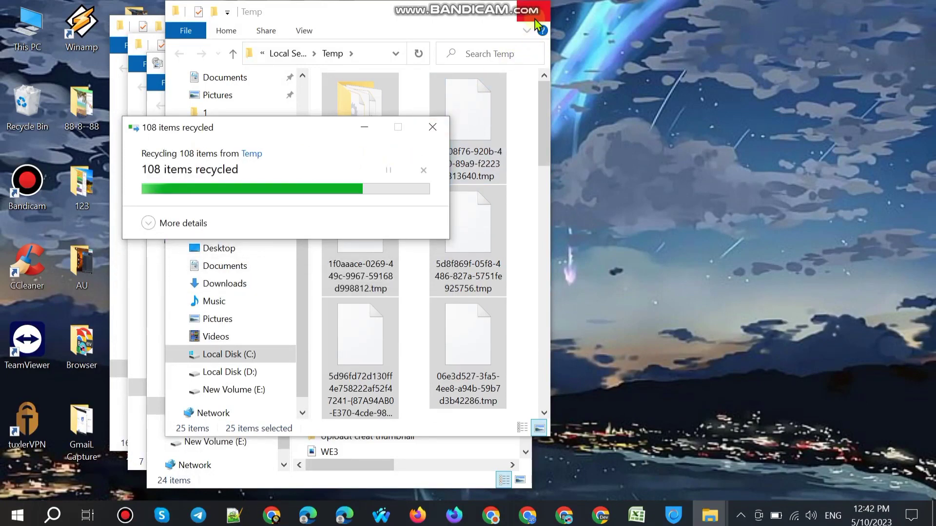
click(538, 24)
key(ctrl+a)
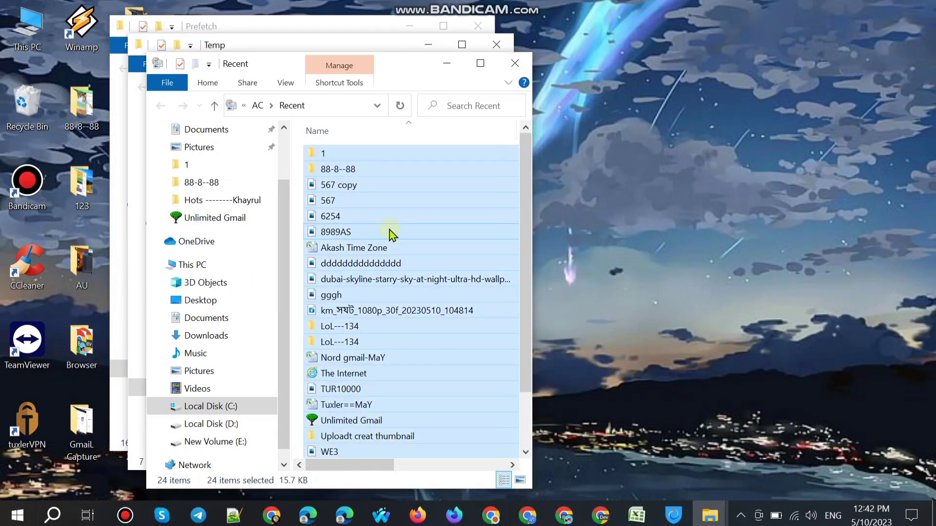
key(Delete)
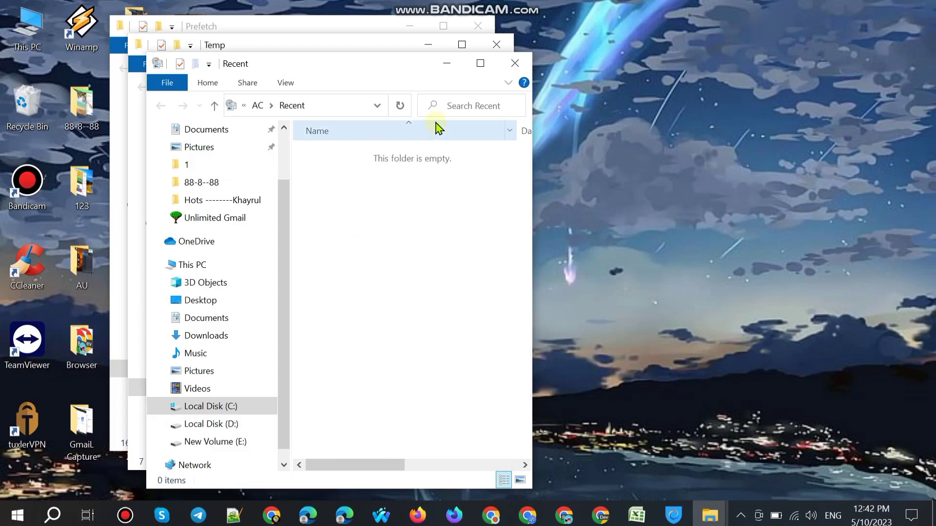
click(515, 62)
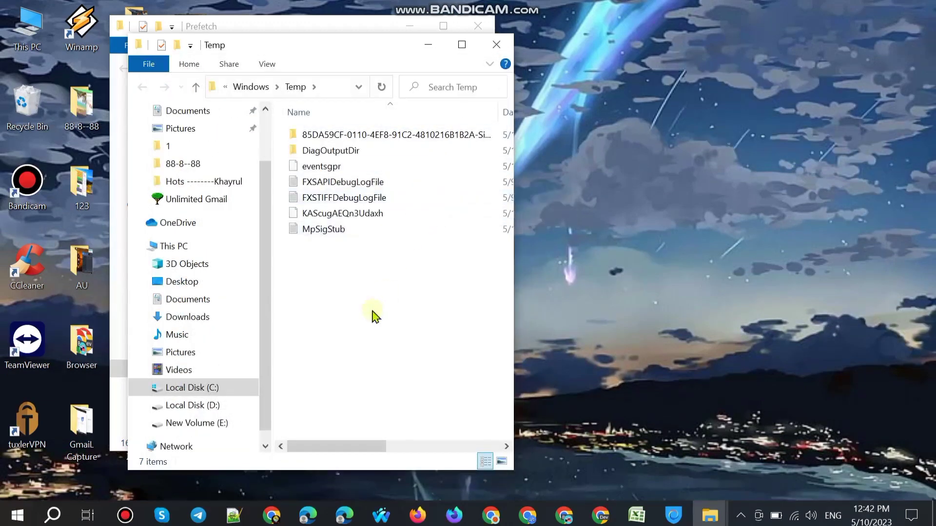
Delete everything in the Windows Temp folder, skipping all in-use files, and close it
key(ctrl+a)
key(Delete)
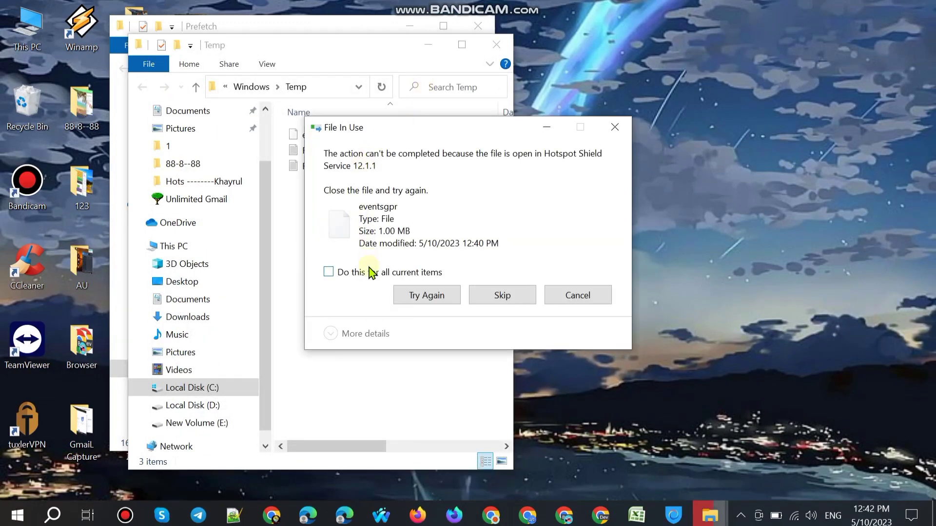
click(371, 271)
click(516, 297)
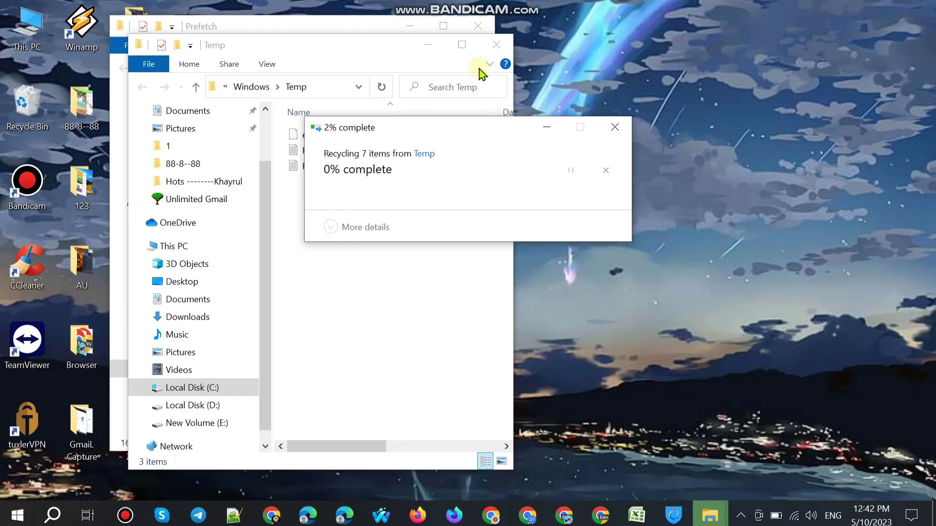
click(496, 45)
Delete all 168 Prefetch files except the one in use, and close the window
click(368, 258)
key(ctrl+a)
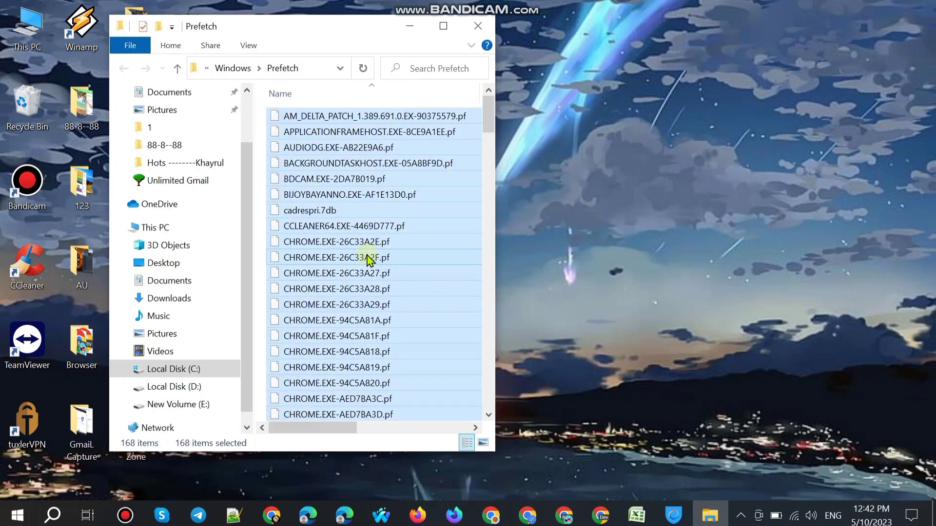
key(Delete)
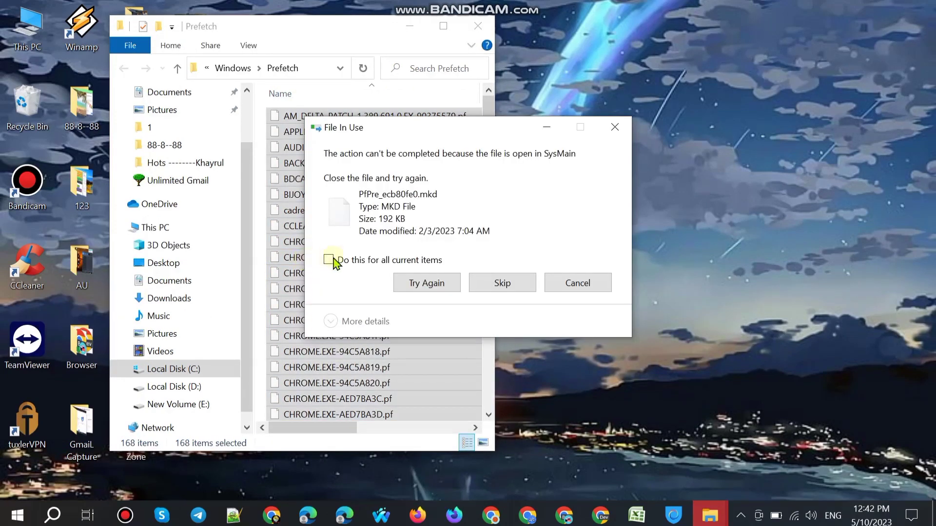
click(504, 288)
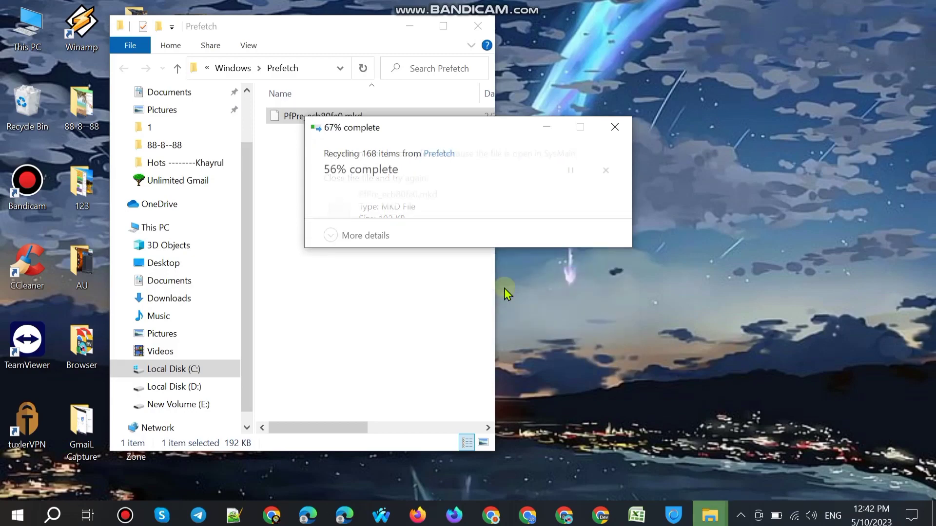
click(477, 30)
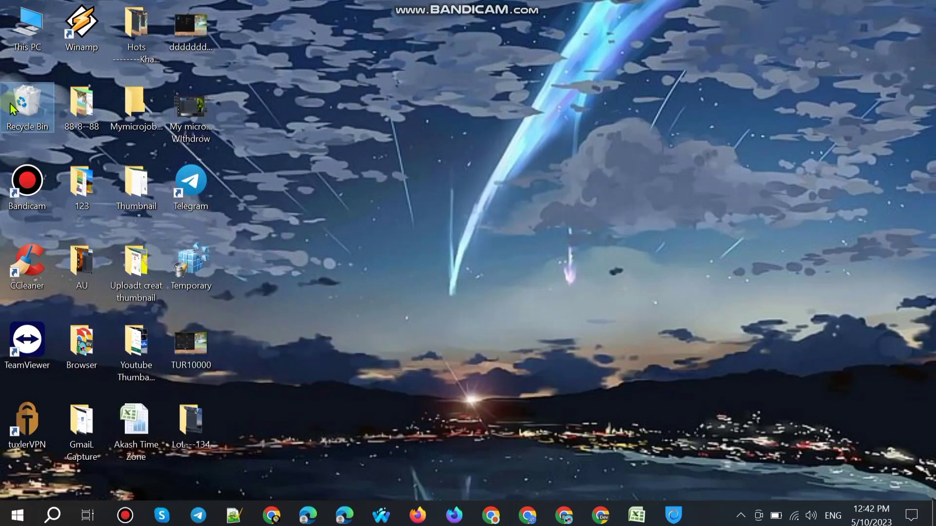
Empty the Recycle Bin, confirming permanent deletion
right_click(12, 105)
click(64, 131)
click(524, 269)
Refresh the desktop several times
right_click(498, 168)
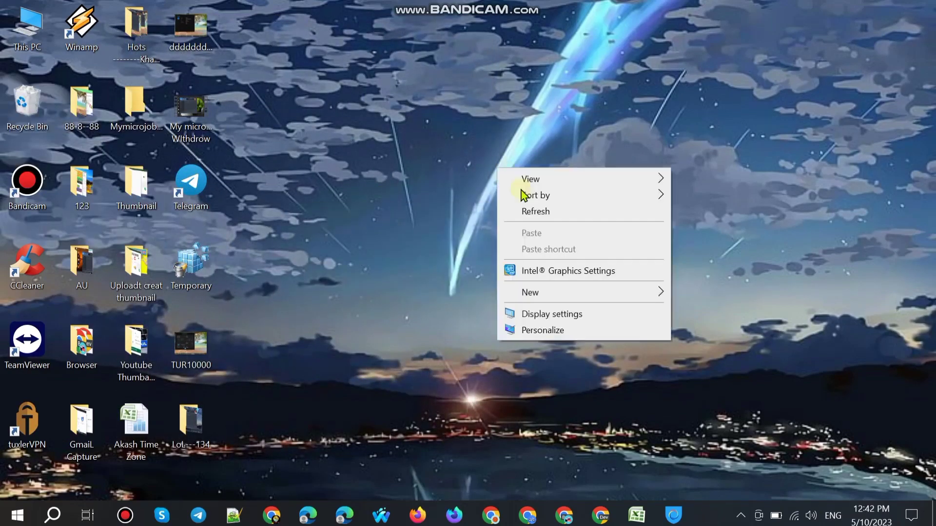
click(535, 212)
right_click(467, 135)
right_click(476, 84)
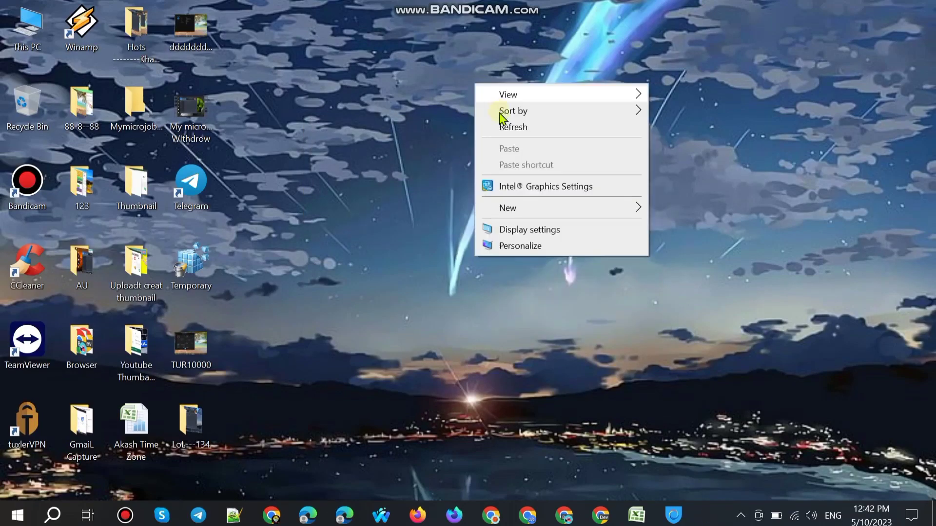
click(513, 128)
right_click(494, 108)
click(521, 152)
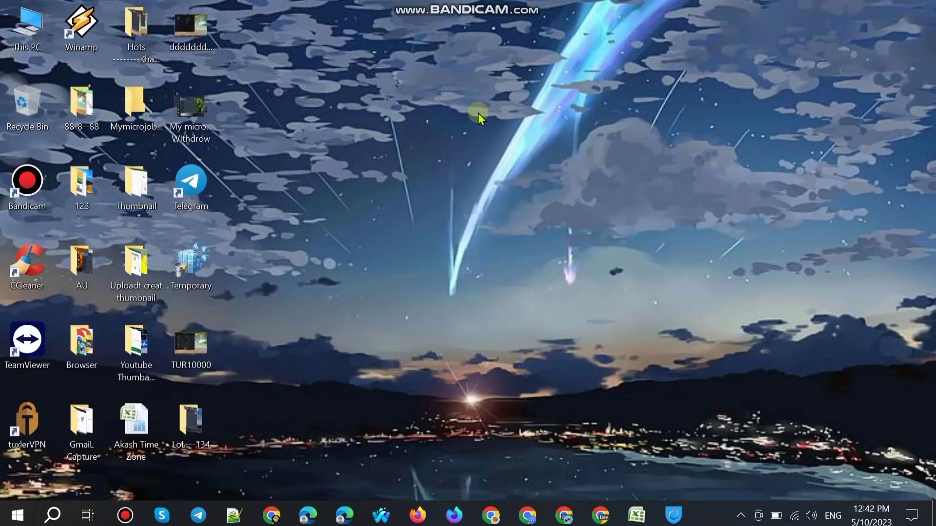
right_click(478, 113)
click(502, 158)
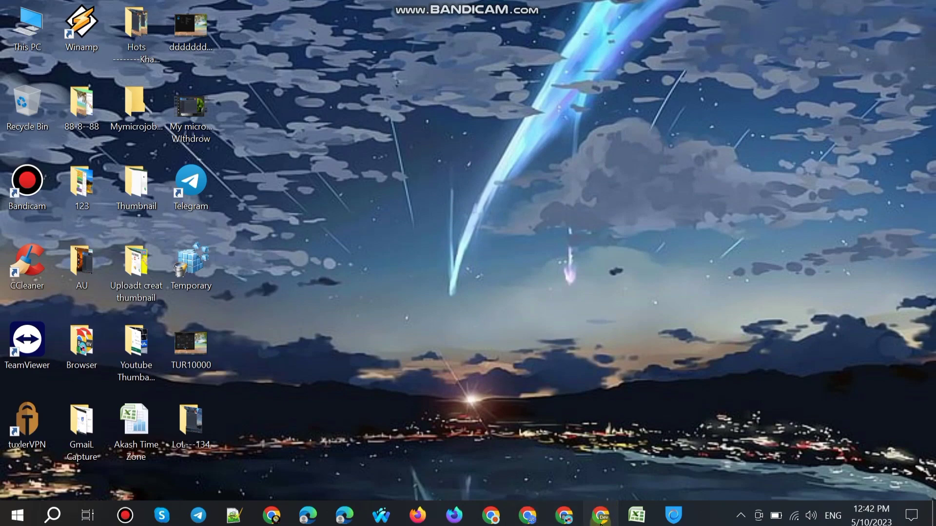
Launch Chrome Dev, clear all-time browsing data, and keep only a fresh New Tab open
click(601, 523)
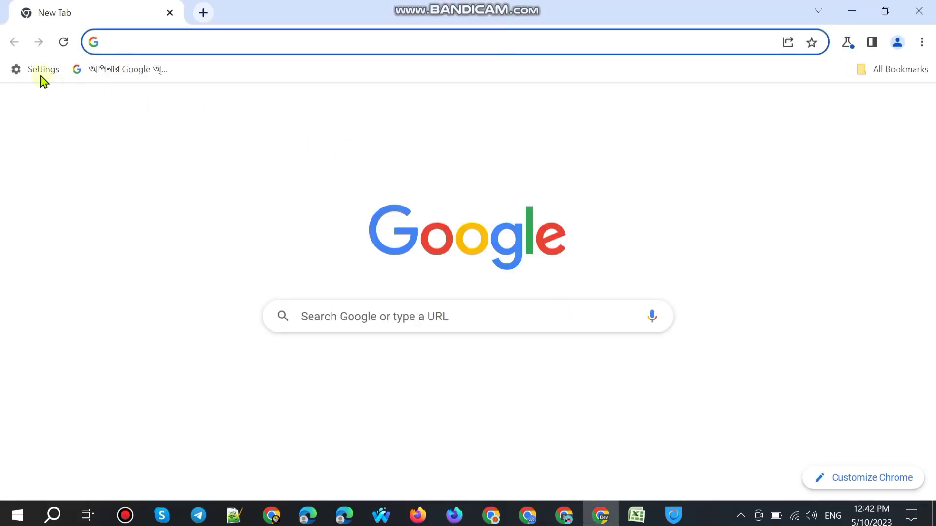
click(42, 78)
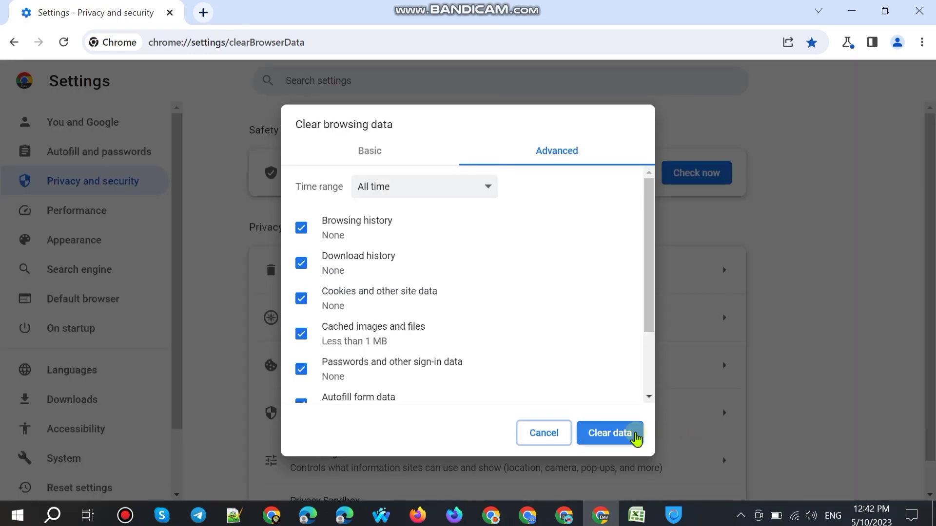
click(612, 431)
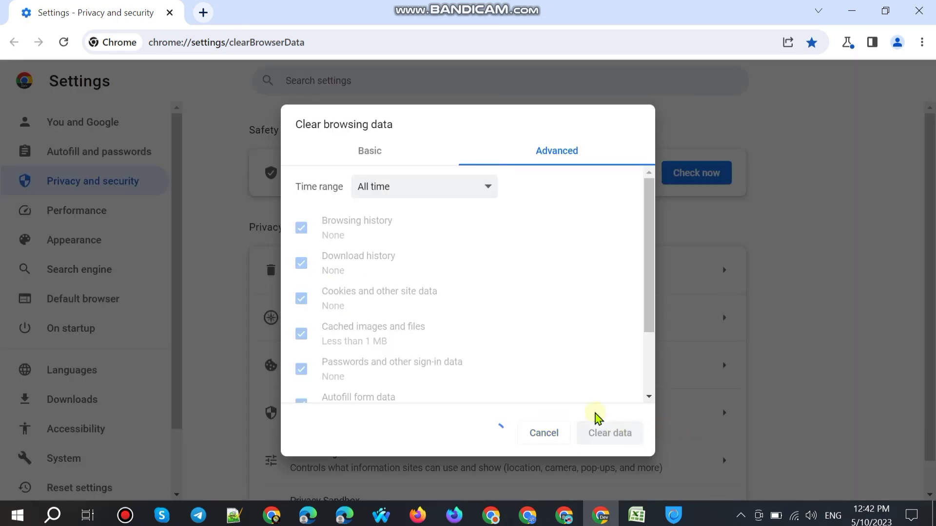
click(203, 13)
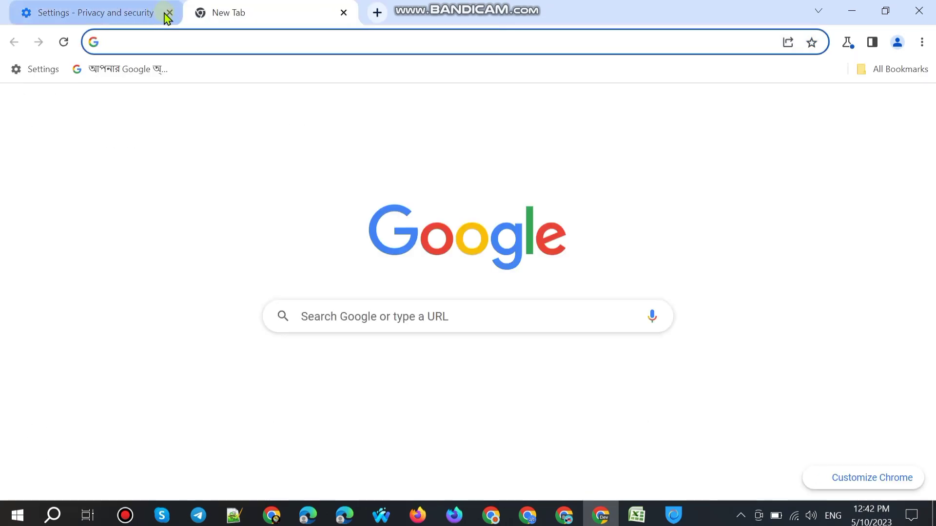
click(169, 13)
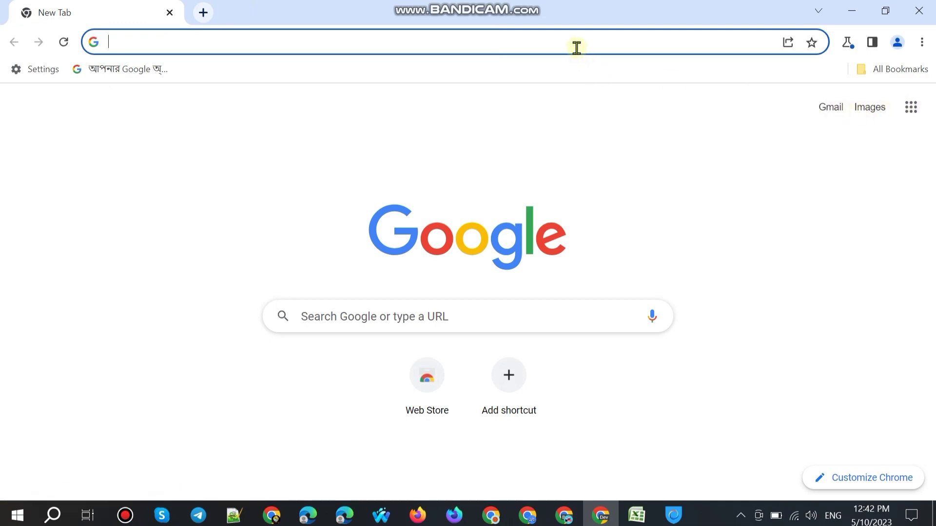
Go to gmail.com and start creating a new Google account for personal use
text(g)
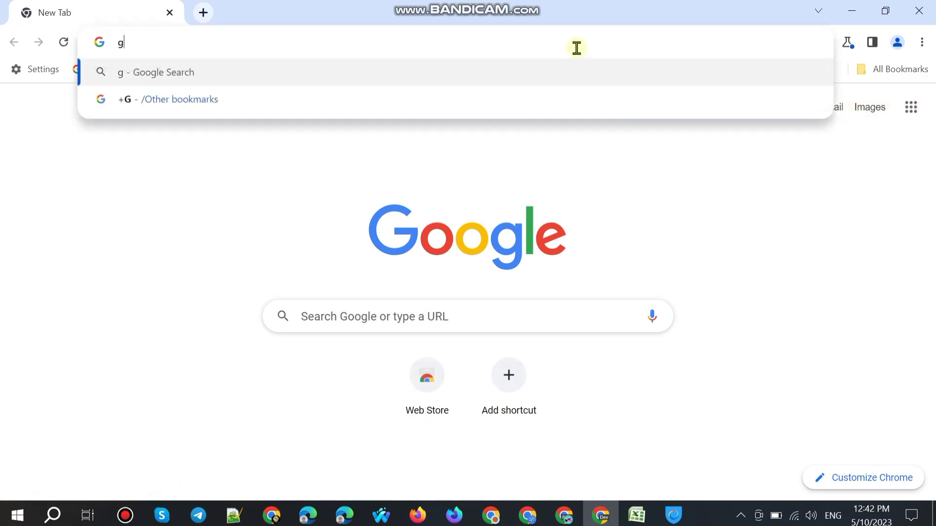
text(mail)
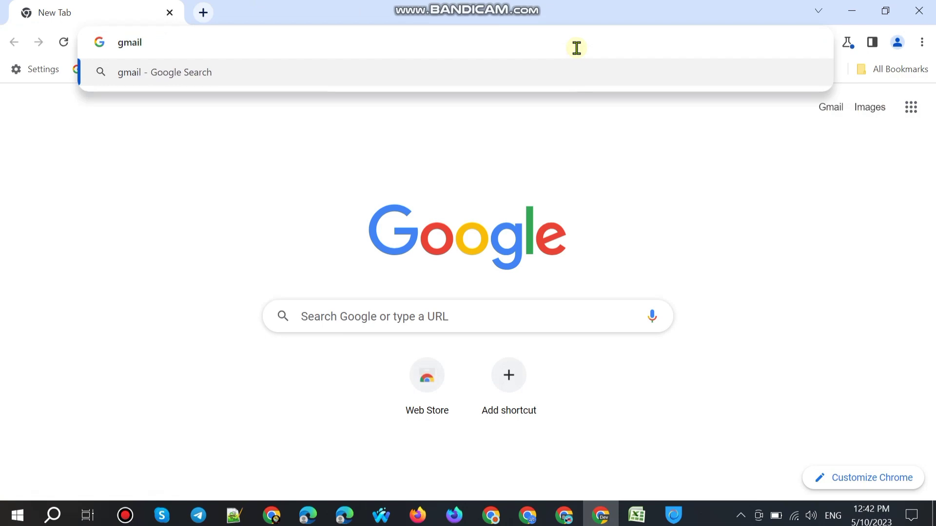
key(ctrl+Return)
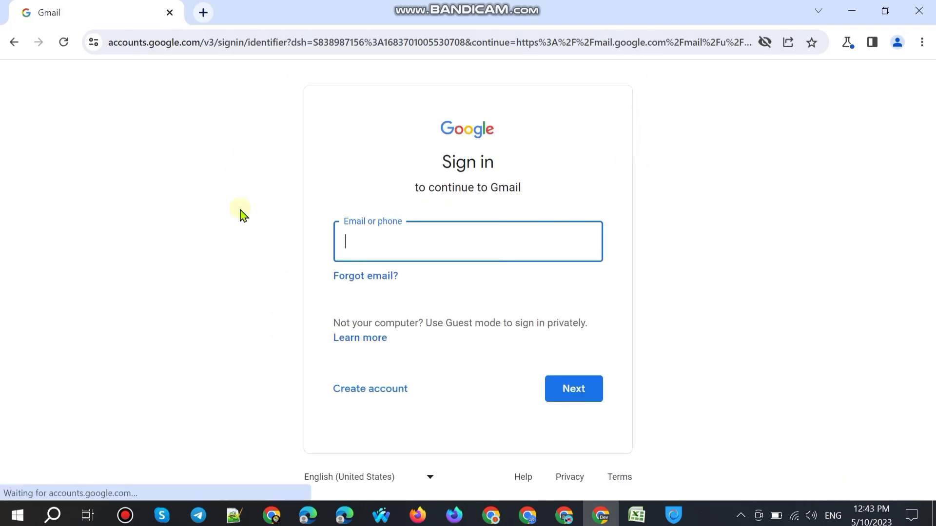
click(381, 394)
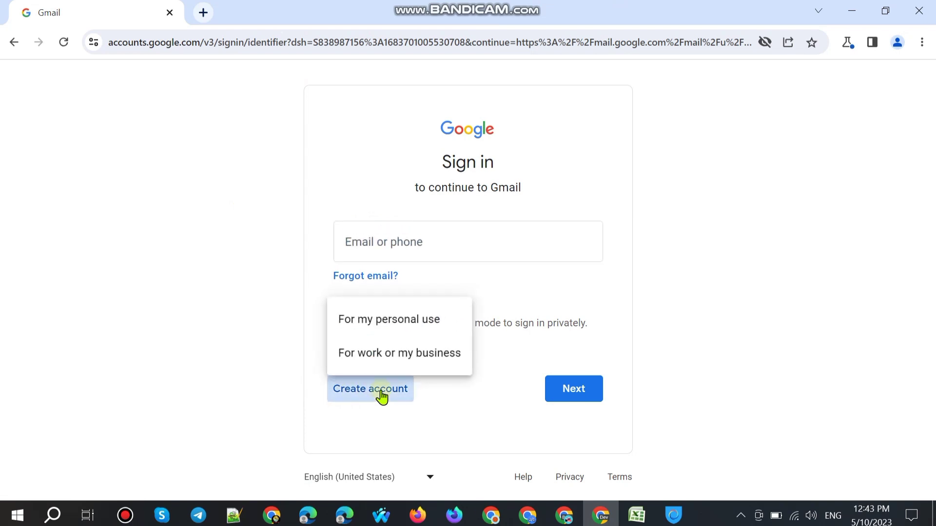
click(393, 323)
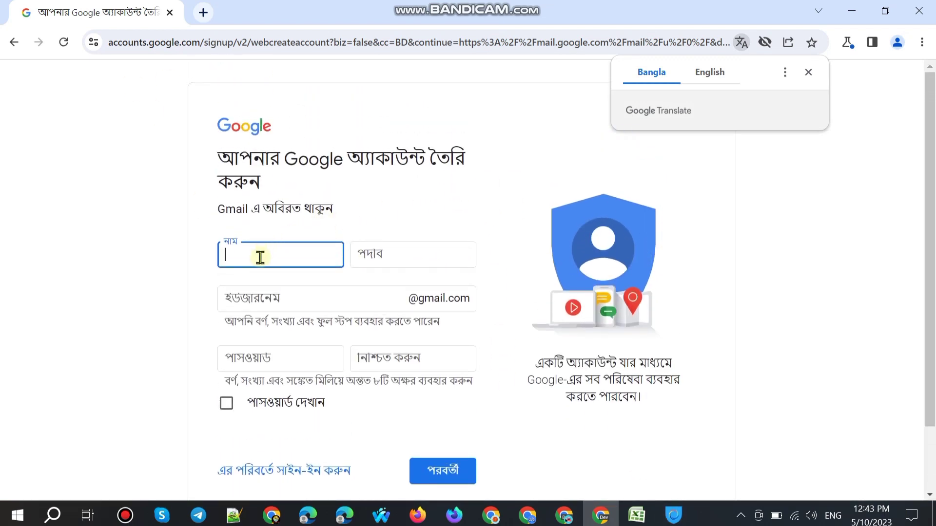
Dismiss the translation offer and enter the same password in both password fields, then hide it
click(260, 257)
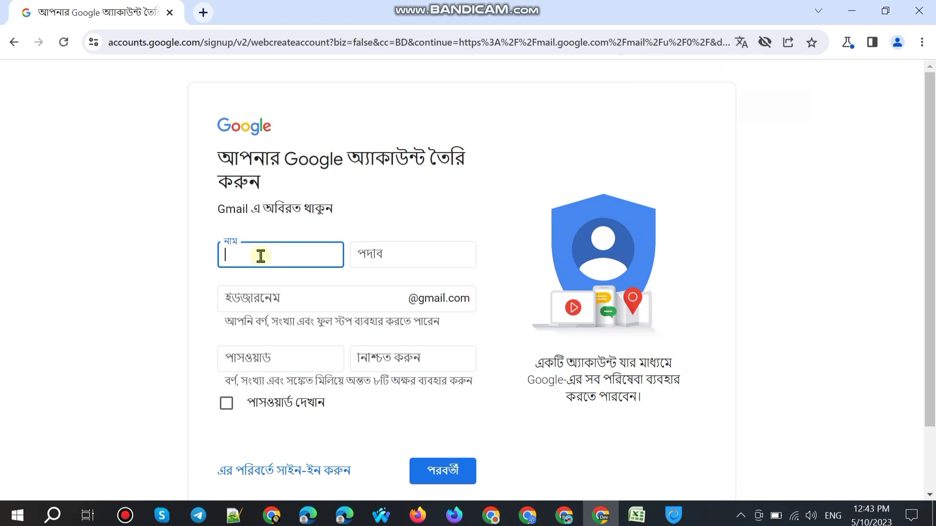
click(277, 351)
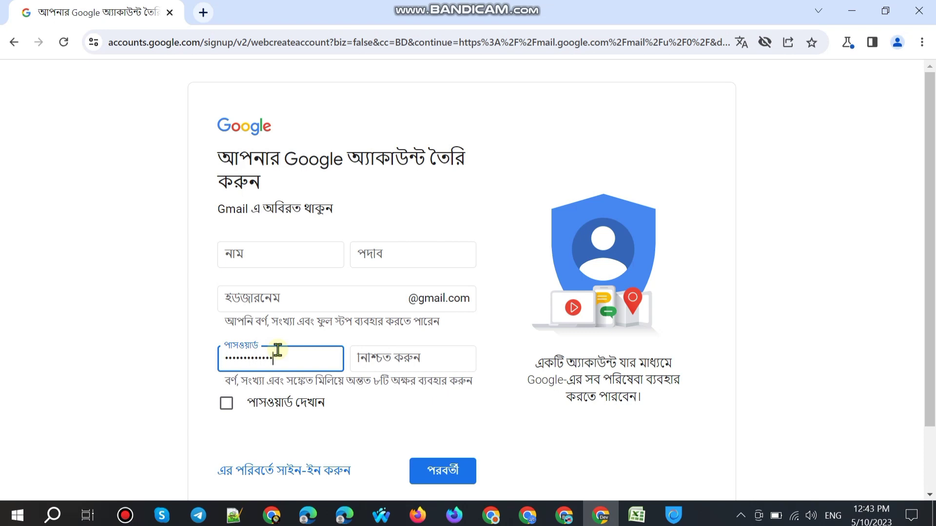
click(309, 403)
drag(276, 356, 220, 357)
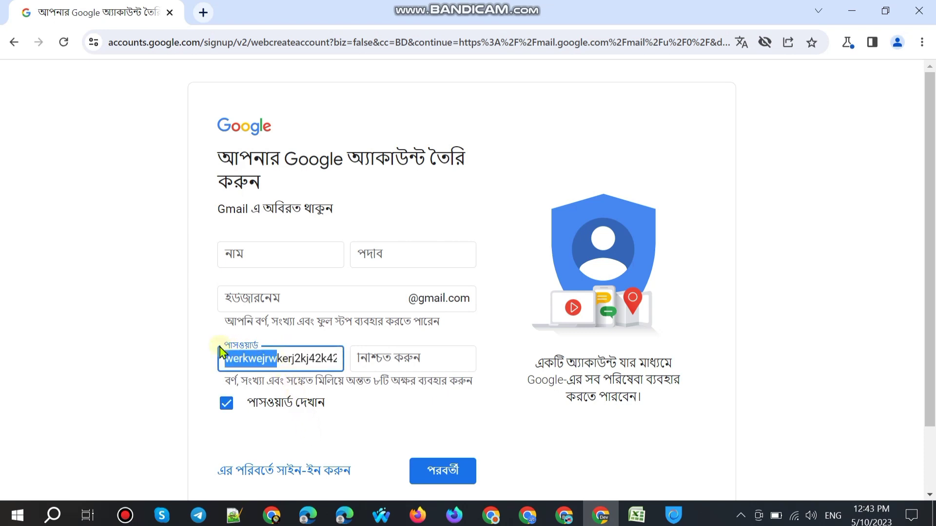
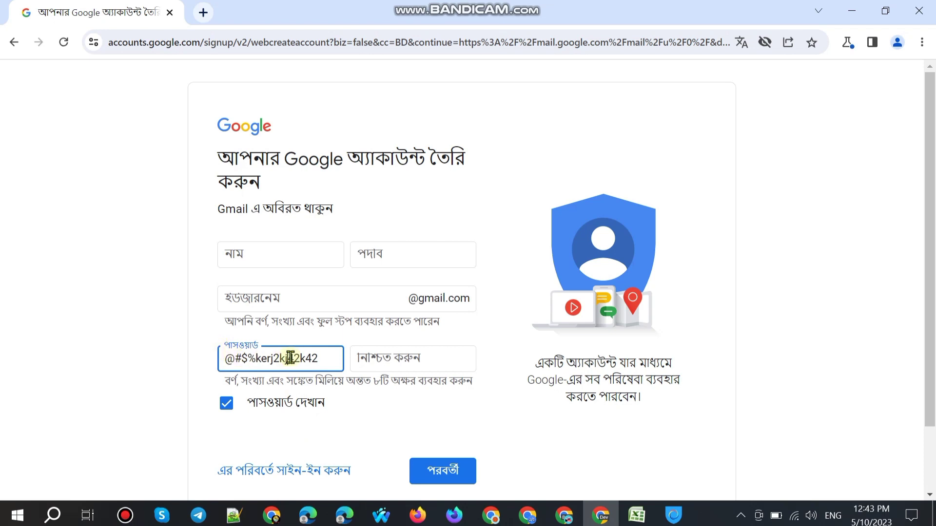
key(ctrl+a)
key(ctrl+c)
click(379, 358)
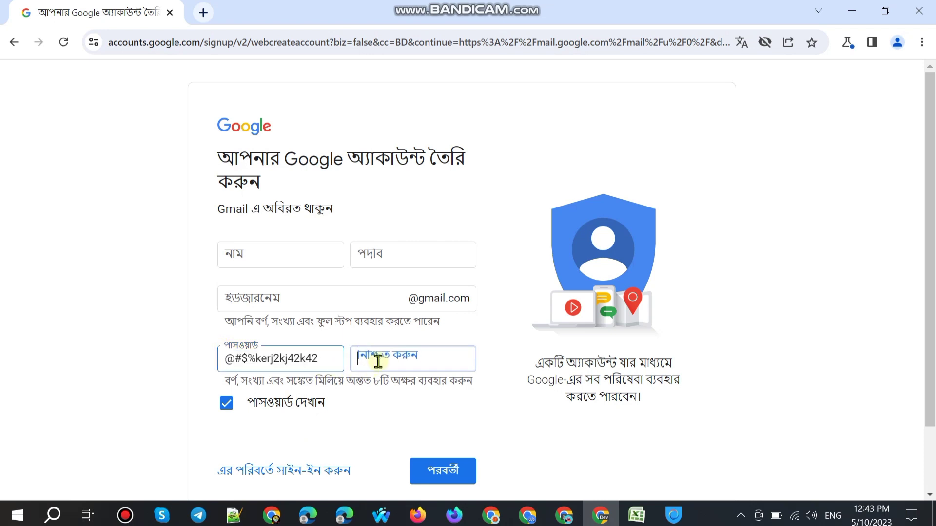
key(ctrl+v)
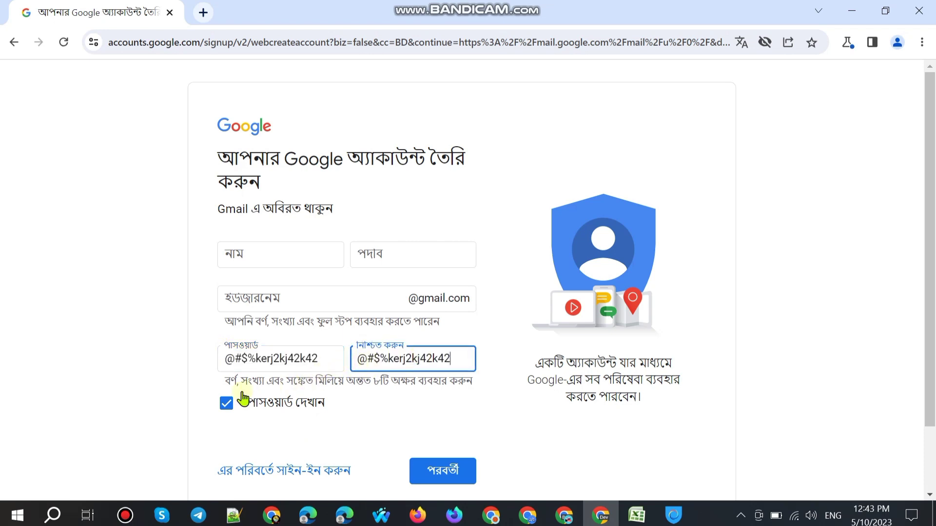
click(241, 399)
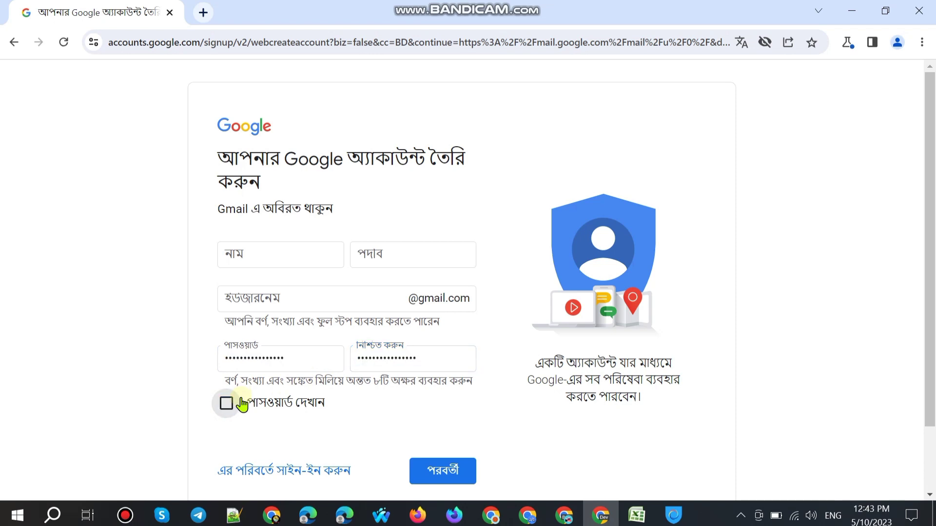
Type a trial username, then erase it with Backspace
click(260, 299)
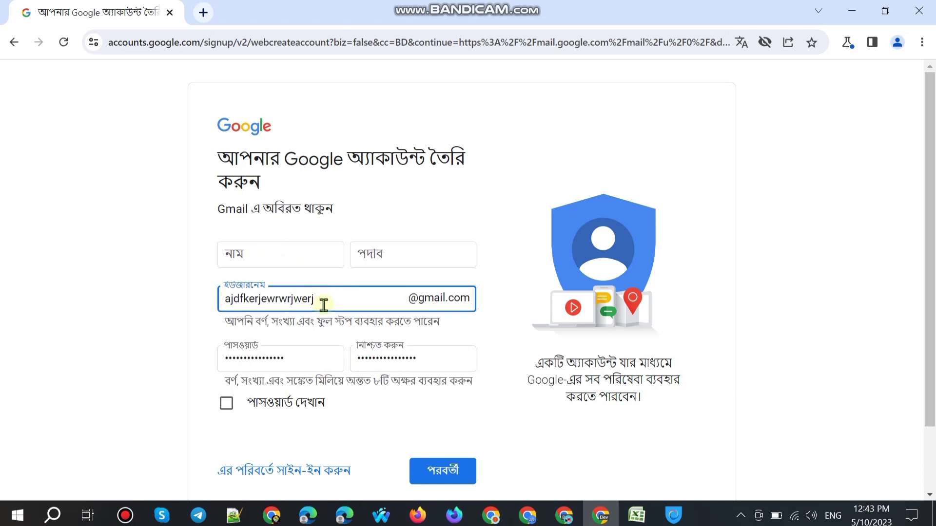
text(wrwe)
key(BackSpace)
key(BackSpace)
key(BackSpace)
key(BackSpace)
key(BackSpace)
key(BackSpace)
key(BackSpace)
key(BackSpace)
key(BackSpace)
key(BackSpace)
key(BackSpace)
key(BackSpace)
key(BackSpace)
key(BackSpace)
key(BackSpace)
key(BackSpace)
text(wer)
key(BackSpace)
key(BackSpace)
key(BackSpace)
key(BackSpace)
key(BackSpace)
key(BackSpace)
key(BackSpace)
key(BackSpace)
key(BackSpace)
key(BackSpace)
key(BackSpace)
key(BackSpace)
key(BackSpace)
key(BackSpace)
text(w)
key(BackSpace)
key(BackSpace)
key(BackSpace)
key(BackSpace)
key(BackSpace)
key(BackSpace)
key(BackSpace)
key(BackSpace)
key(BackSpace)
key(BackSpace)
key(BackSpace)
key(BackSpace)
key(BackSpace)
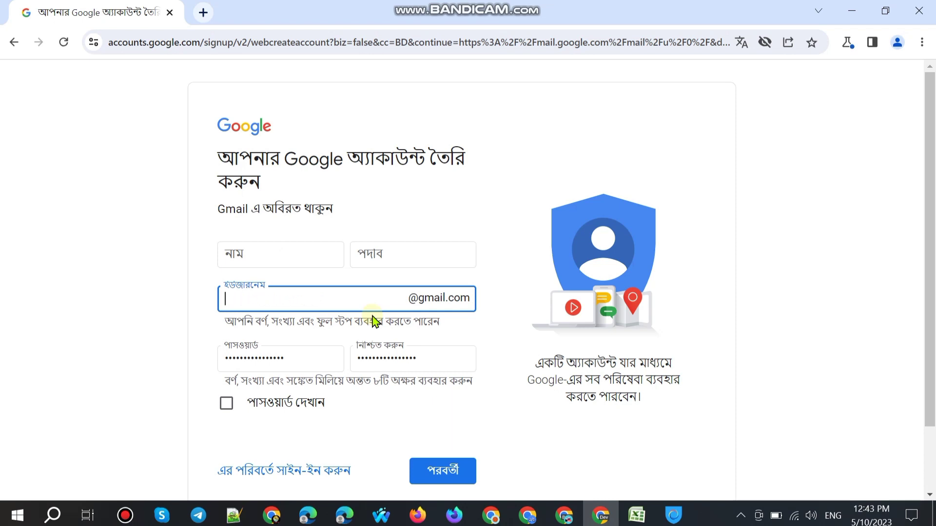
Fill in the first name and surname fields
click(334, 252)
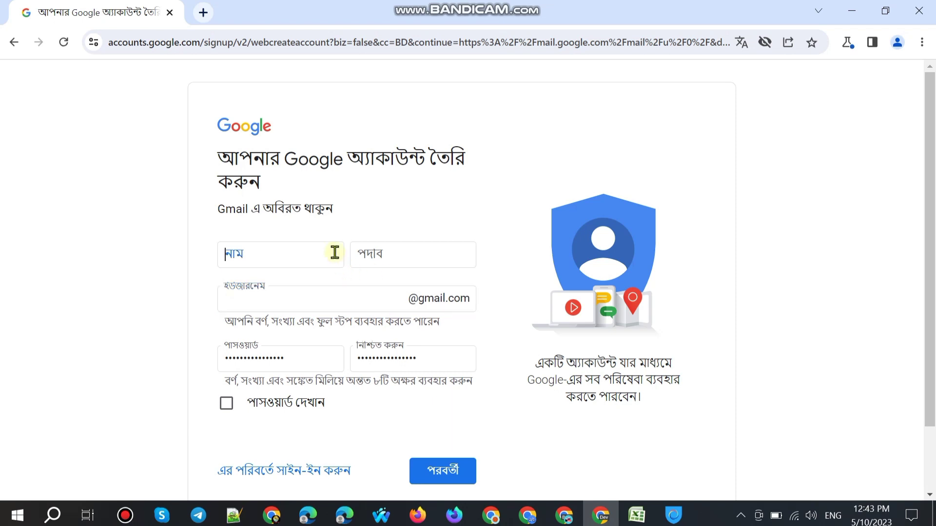
text(werewrewrwerwej)
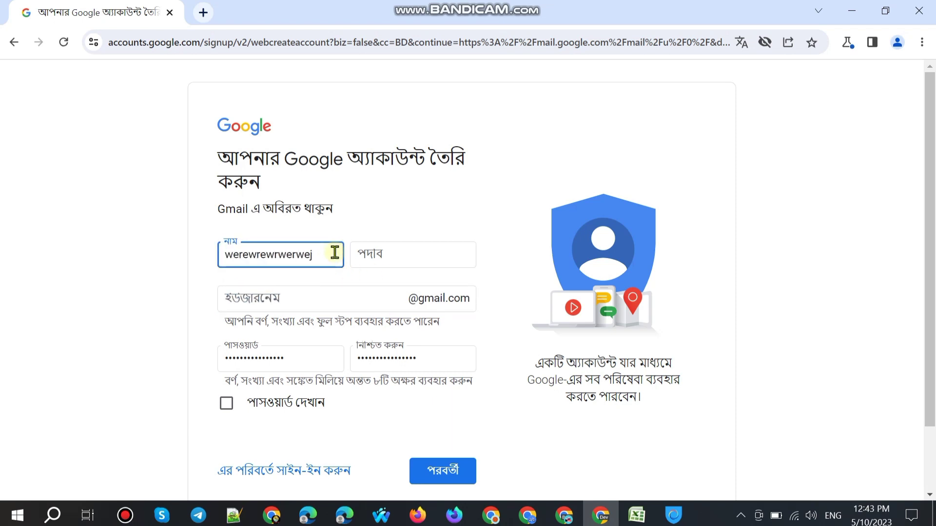
key(BackSpace)
key(BackSpace)
key(BackSpace)
key(BackSpace)
key(BackSpace)
key(BackSpace)
key(BackSpace)
key(BackSpace)
key(BackSpace)
key(BackSpace)
key(BackSpace)
key(BackSpace)
key(BackSpace)
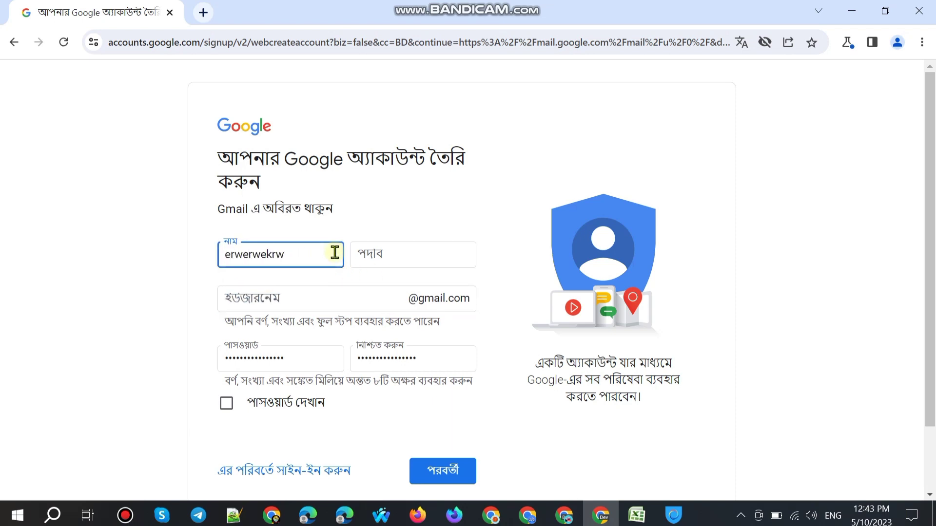
key(BackSpace)
key(BackSpace)
key(BackSpace)
key(BackSpace)
key(BackSpace)
key(BackSpace)
key(BackSpace)
key(Tab)
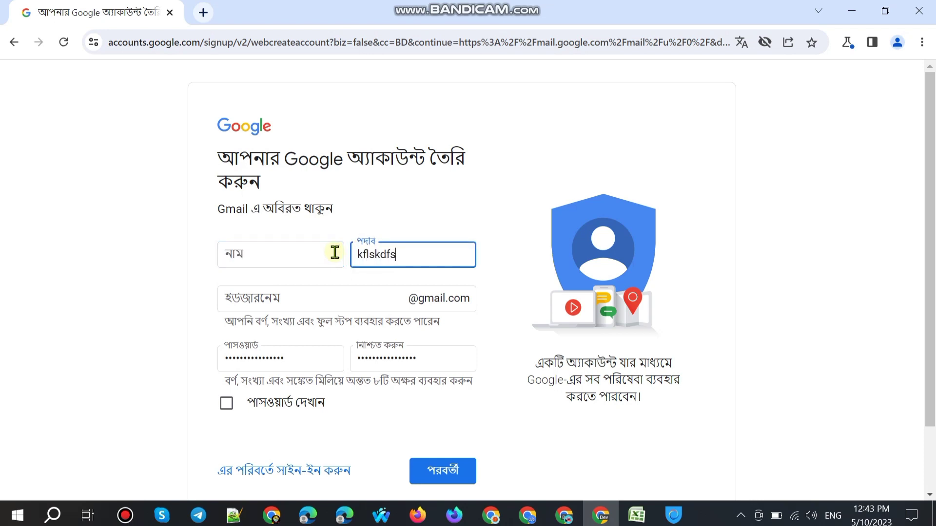
key(BackSpace)
key(BackSpace)
key(BackSpace)
key(BackSpace)
key(BackSpace)
key(BackSpace)
key(BackSpace)
key(BackSpace)
key(BackSpace)
key(BackSpace)
key(BackSpace)
key(BackSpace)
click(311, 248)
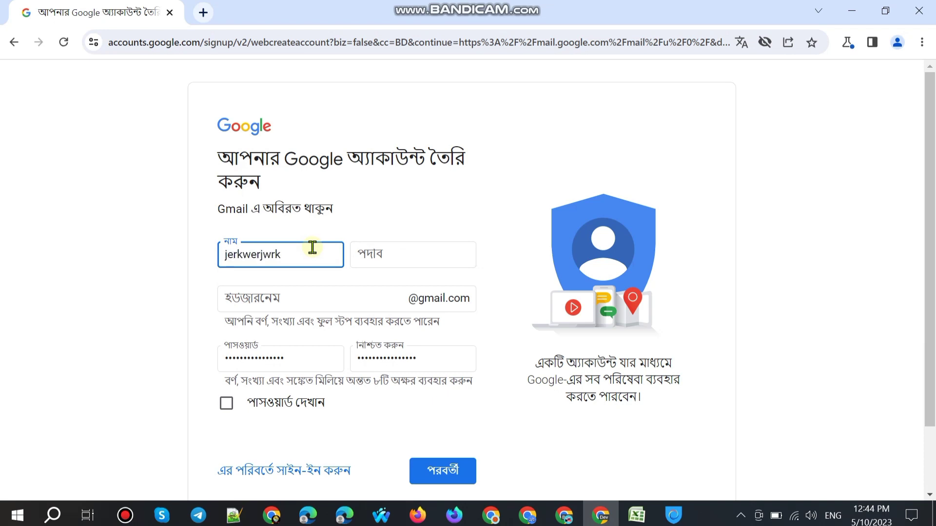
key(Tab)
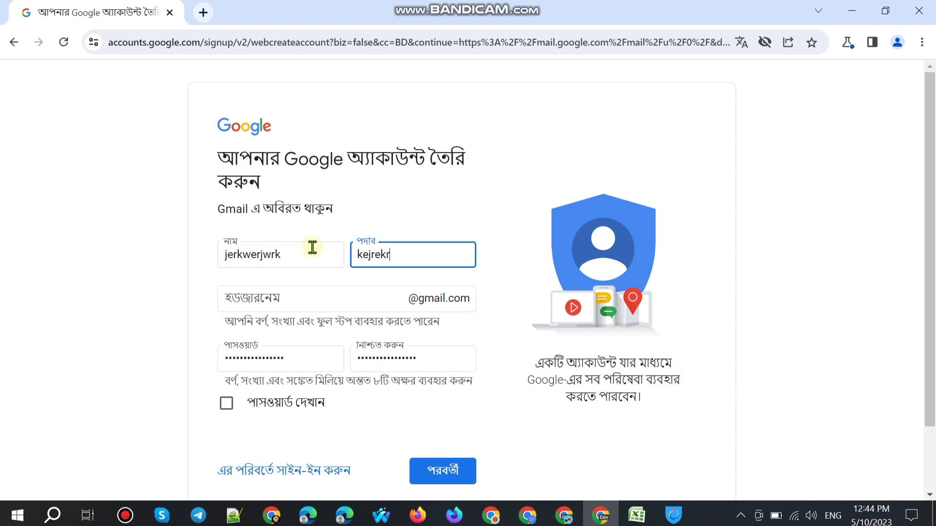
scroll(314, 289, down, 1)
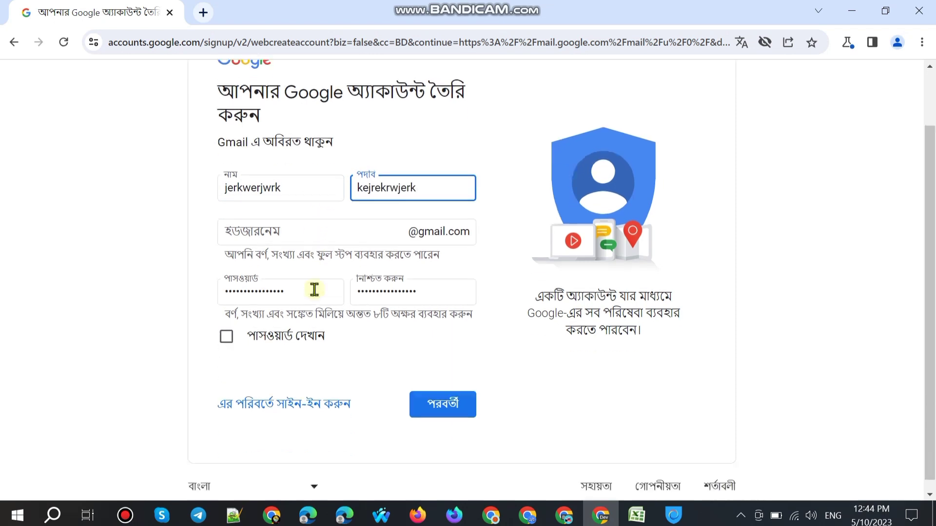
Add @ characters to the username, hit the invalid-character error, then replace them with digits
click(349, 225)
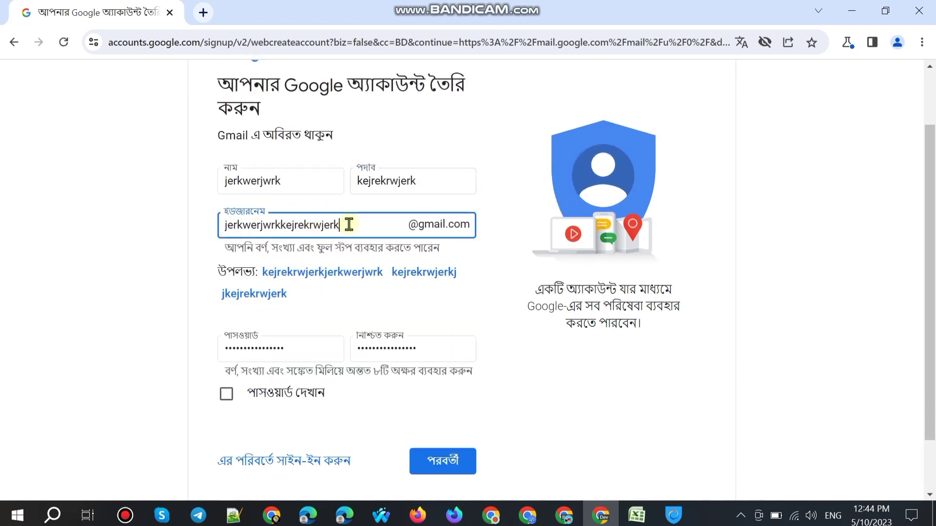
text(@@@@@@@@@@@@@@@@@@@@@@@@@)
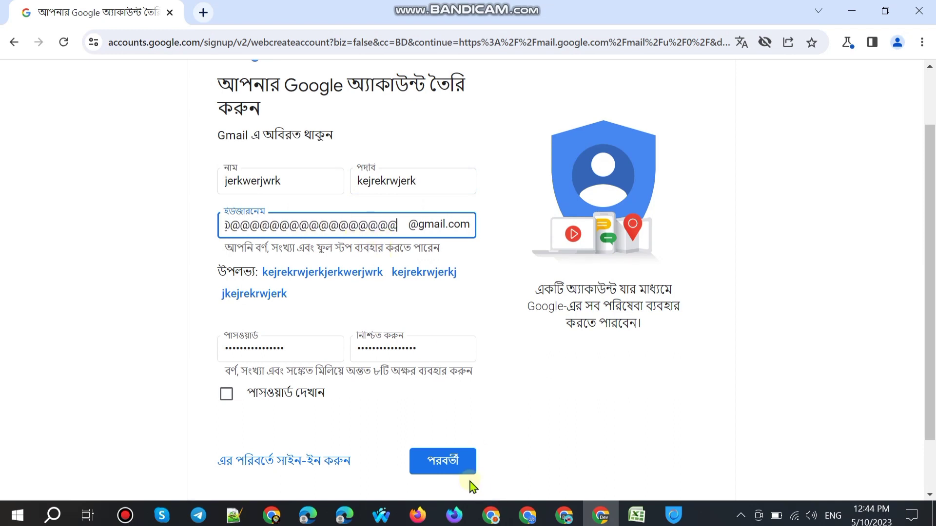
click(464, 469)
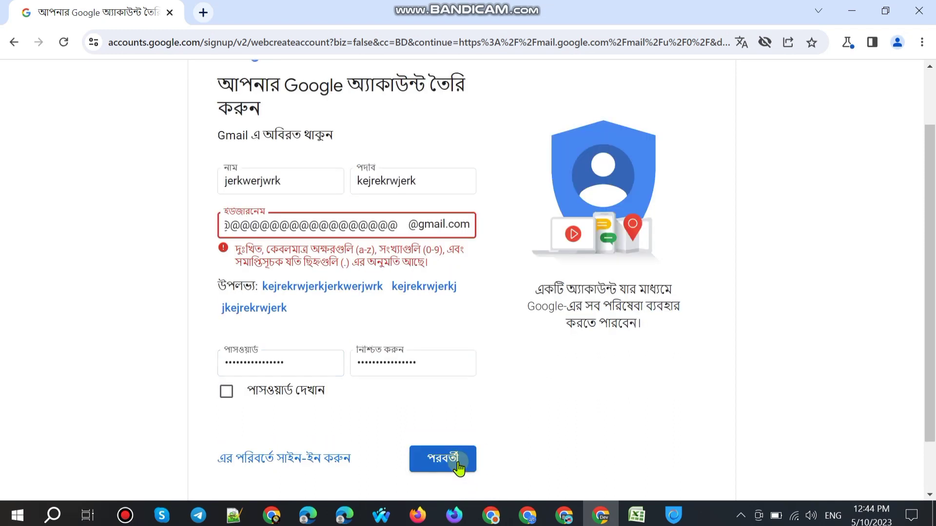
click(456, 463)
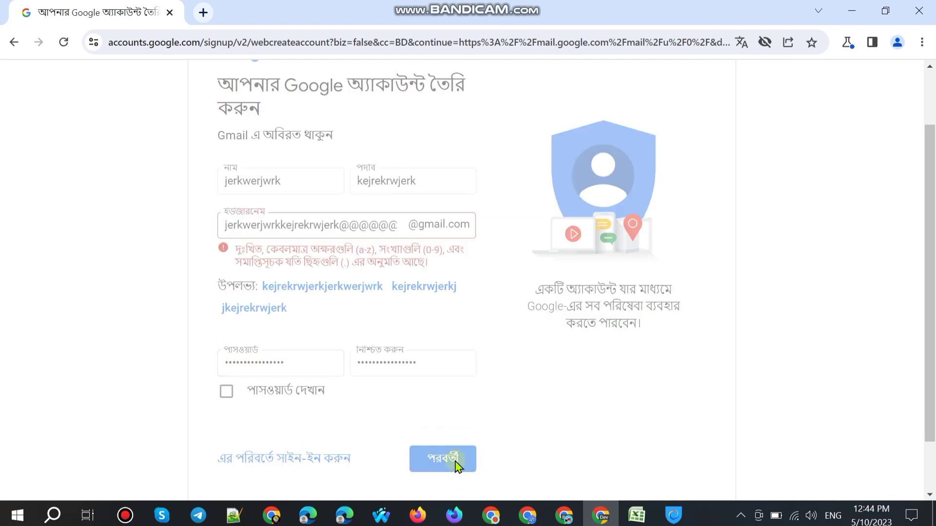
click(440, 463)
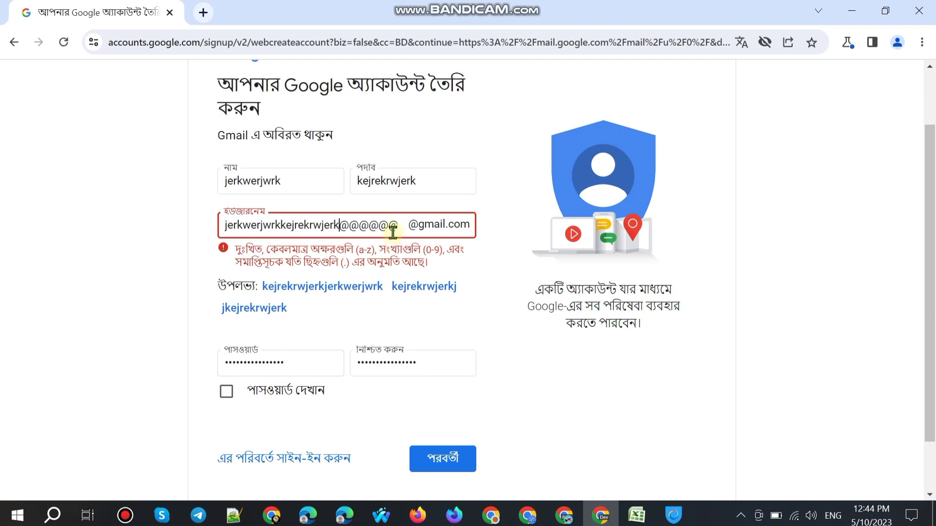
key(BackSpace)
key(BackSpace)
key(BackSpace)
key(BackSpace)
key(BackSpace)
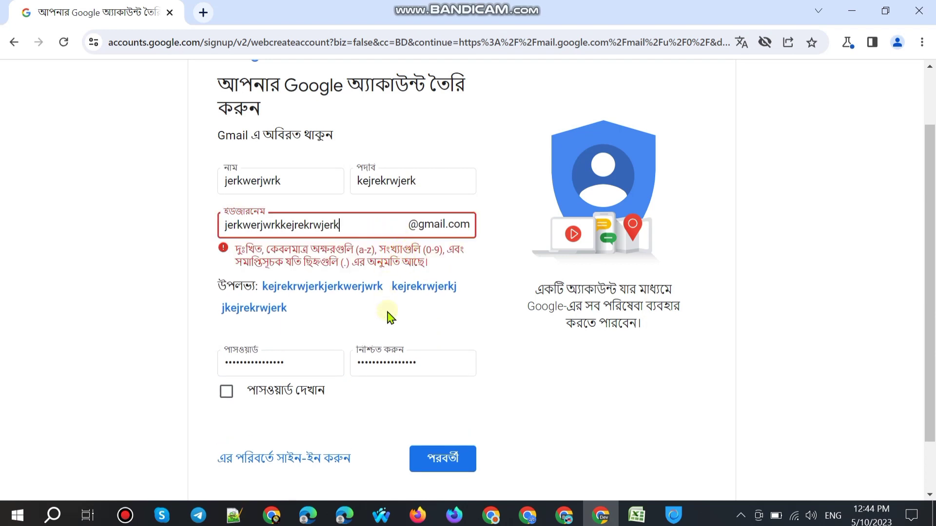
text(34535)
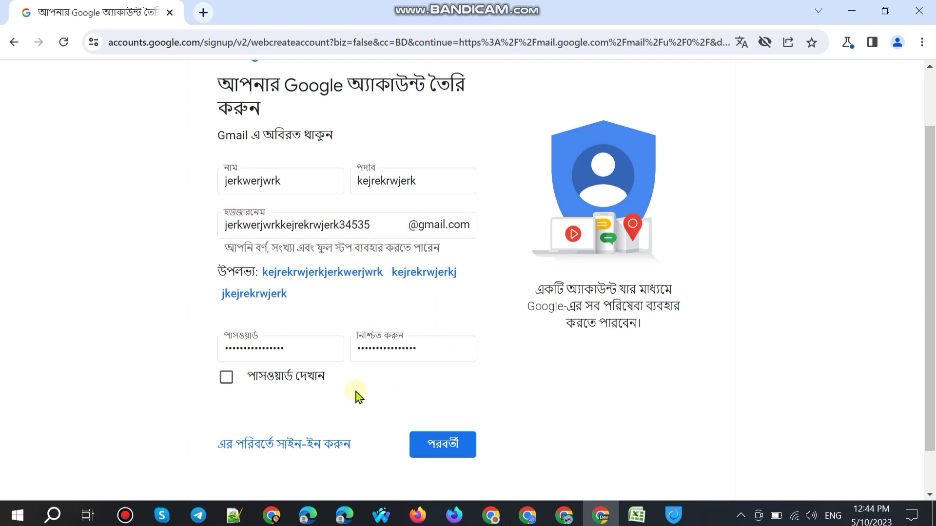
Submit the names, username and password with Next to reach phone-number verification
scroll(342, 243, up, 2)
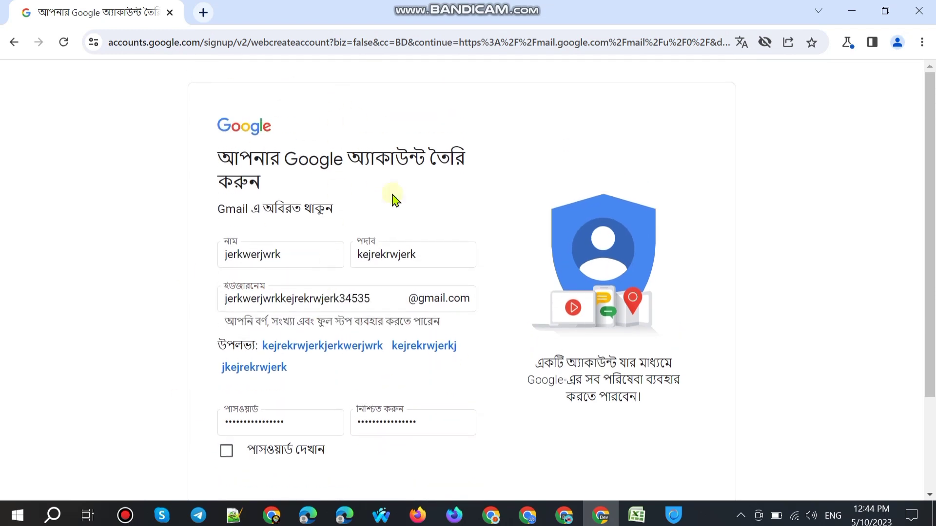
scroll(434, 290, down, 2)
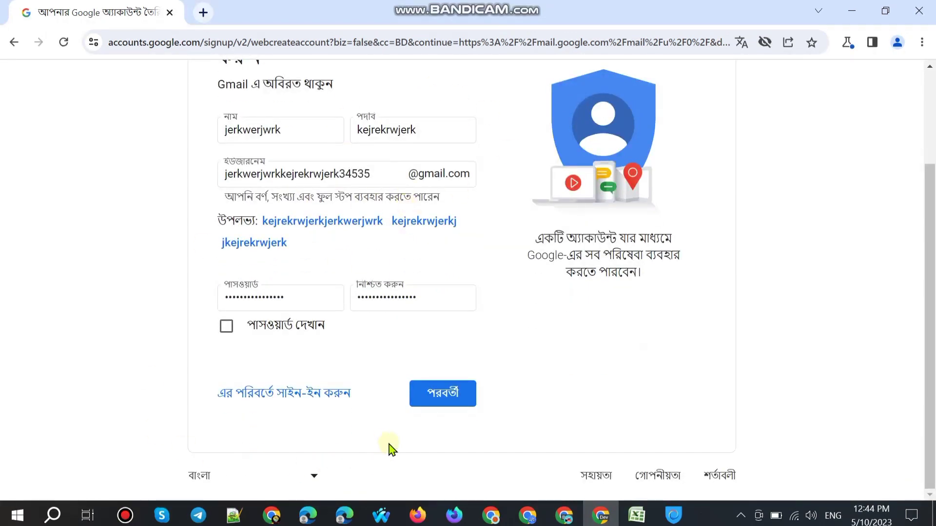
click(422, 404)
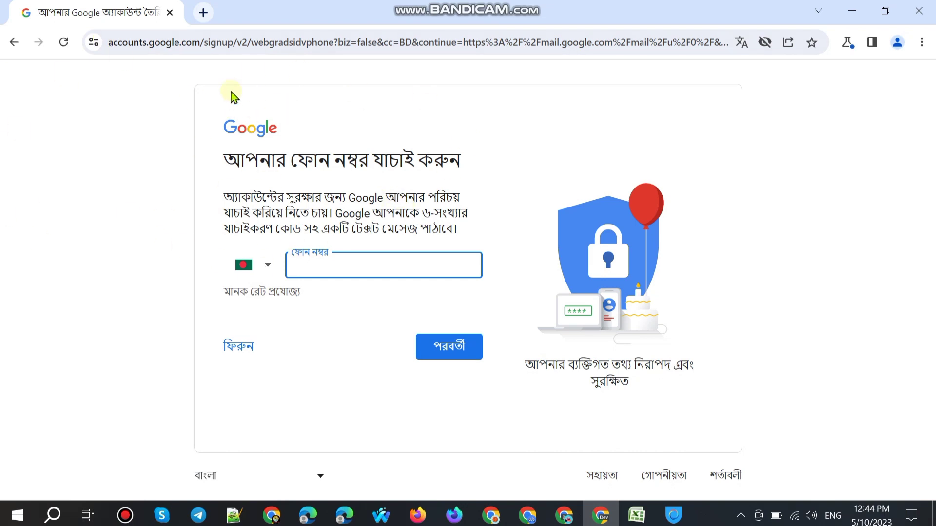
drag(232, 97, 345, 375)
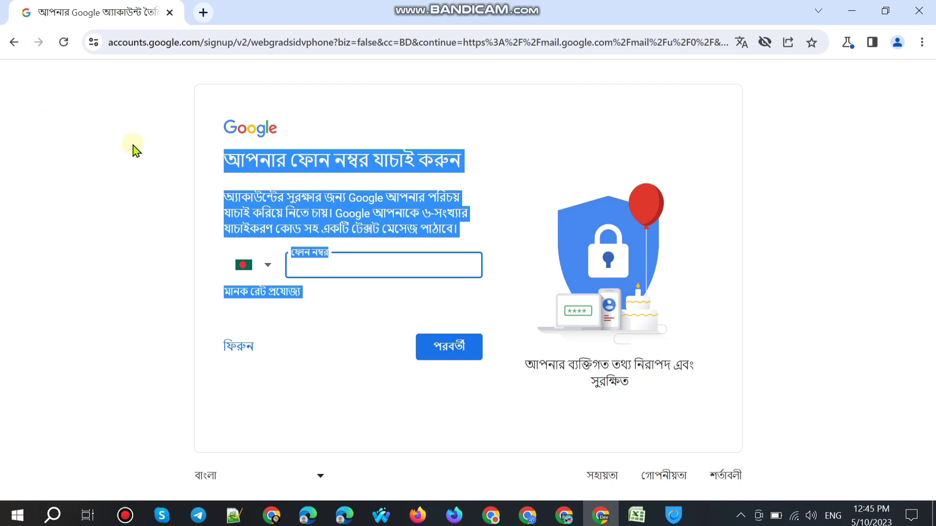
Return to the sign-up form and clear the first name, surname and username
click(21, 43)
scroll(358, 227, down, 1)
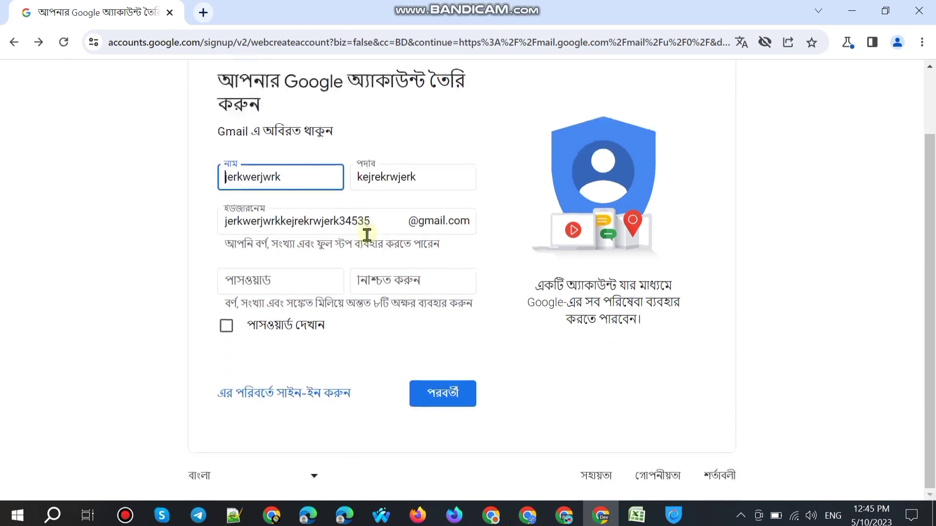
drag(280, 177, 210, 185)
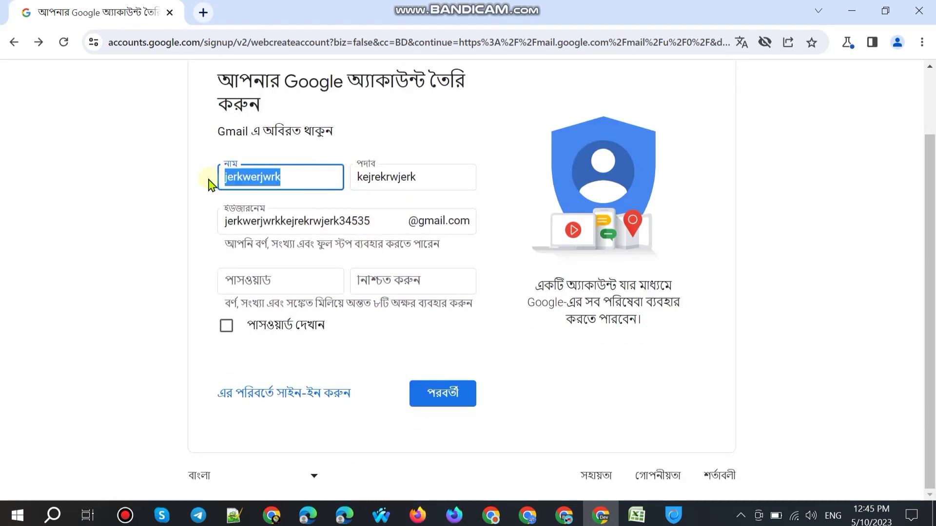
key(BackSpace)
double_click(438, 178)
key(BackSpace)
click(391, 220)
key(BackSpace)
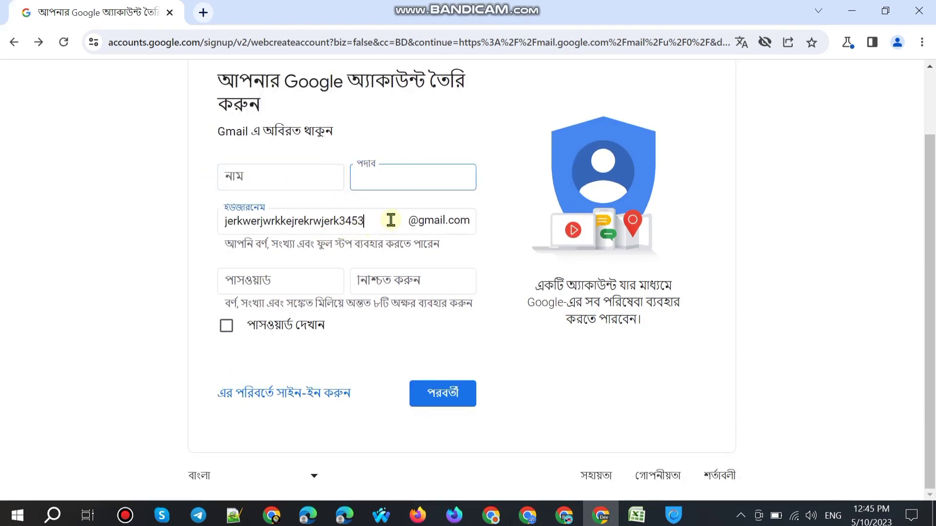
drag(390, 221, 200, 222)
key(BackSpace)
Fill both names with @ characters and enter a new password in both password fields
click(262, 178)
text(@)
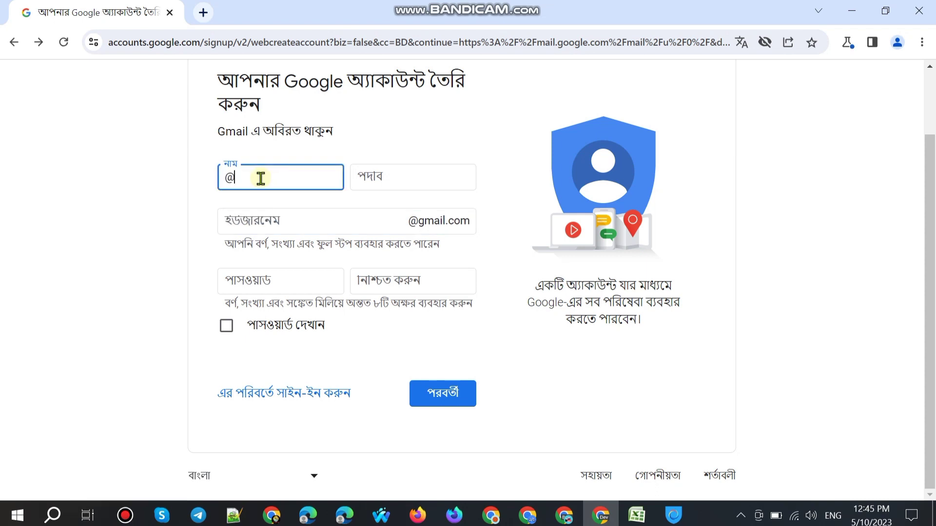
text(@@@@@@@@@@@@)
click(382, 176)
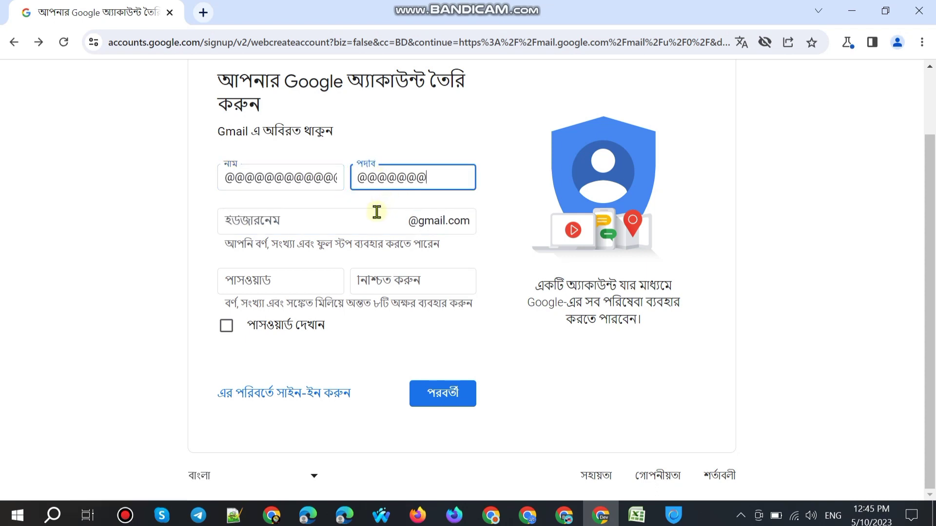
click(293, 285)
text(@@@@@)
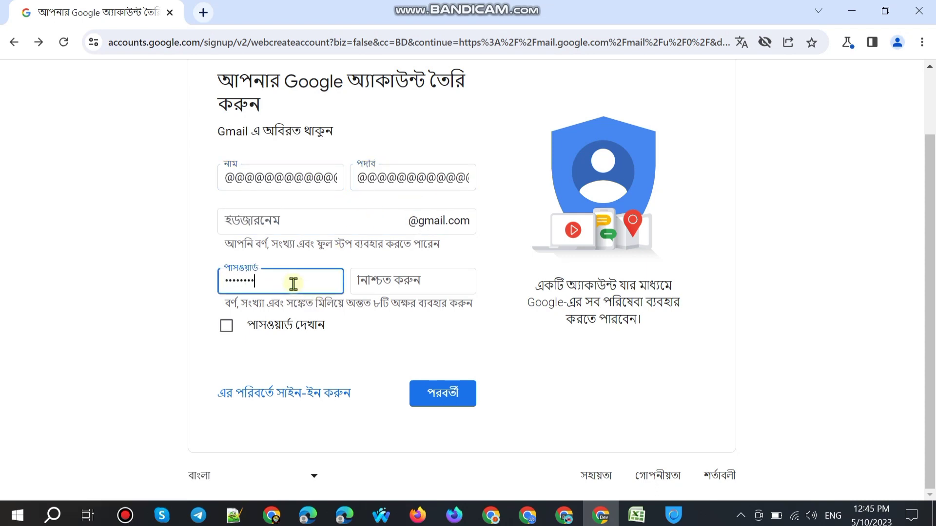
text(##@)
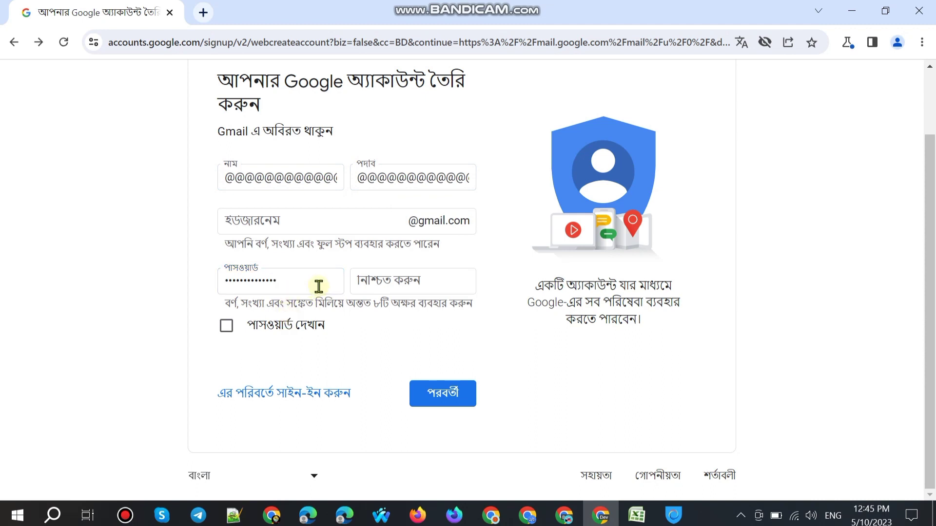
click(293, 323)
drag(316, 286, 202, 288)
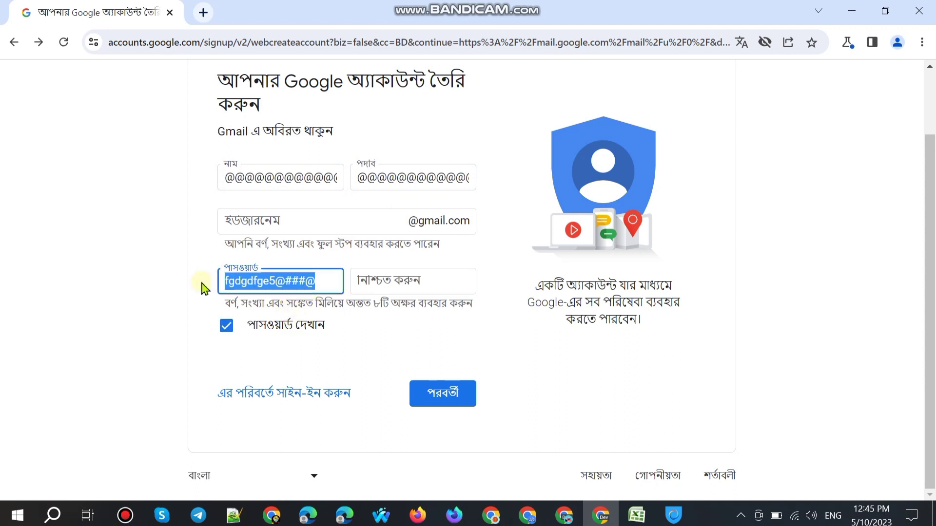
key(ctrl+c)
click(393, 283)
key(ctrl+v)
Enter an @-only username and submit the form
click(314, 226)
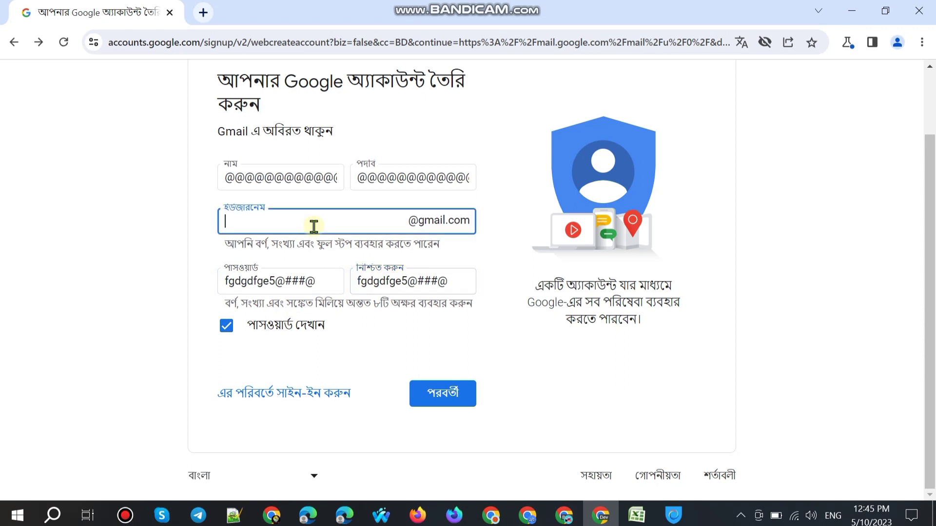
text(@@@@@@@@@@@@@@@@@)
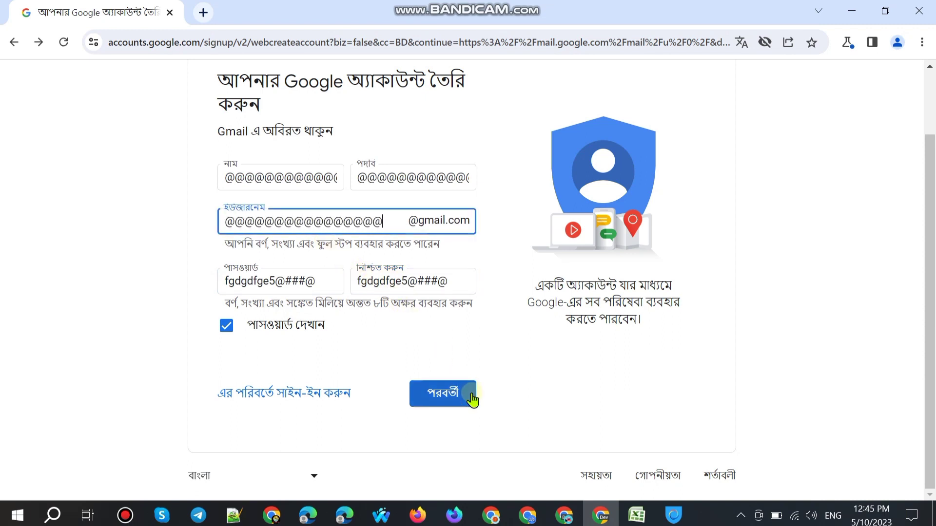
click(472, 397)
Replace the invalid names and username with letter-and-digit values and resubmit
key(ctrl+a)
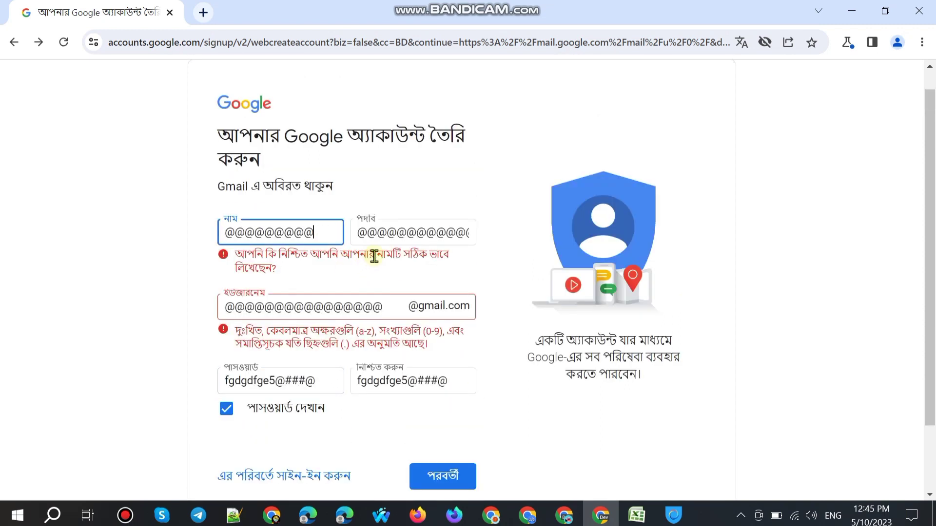
key(BackSpace)
click(448, 238)
key(ctrl+a)
key(BackSpace)
click(388, 307)
key(ctrl+a)
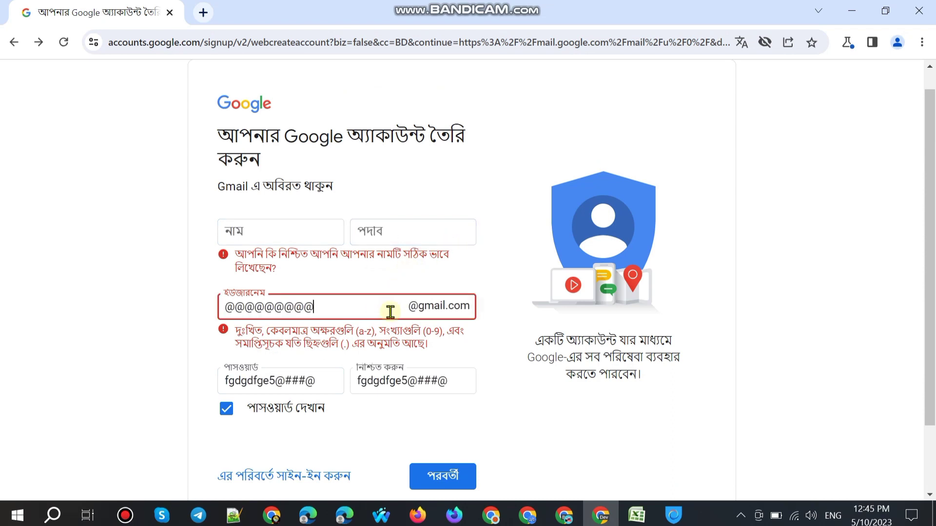
key(BackSpace)
click(319, 238)
text(wer34)
text(fsfsds)
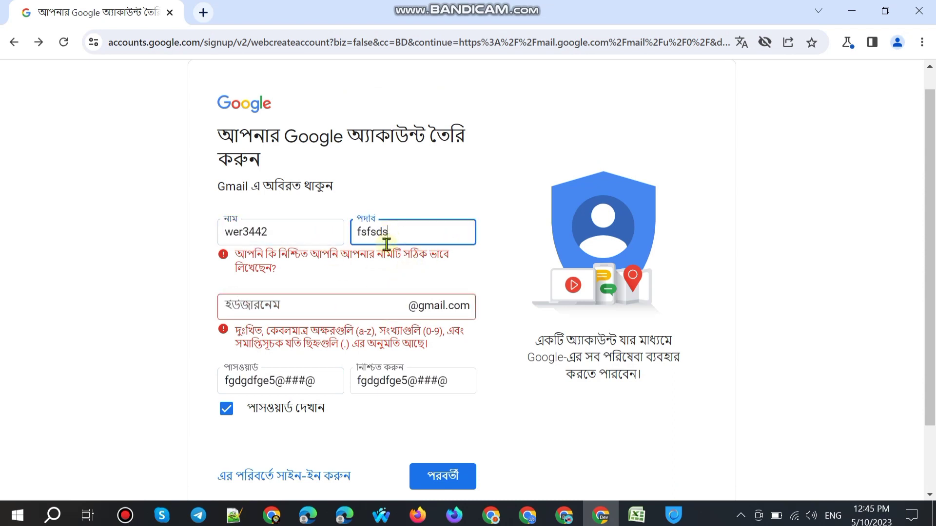
click(328, 308)
text(sdfsfsdfdsf)
click(439, 475)
Clear the rejected entries, type a new first name, surname and username, and submit with Enter
click(293, 232)
key(BackSpace)
key(BackSpace)
key(BackSpace)
key(BackSpace)
key(BackSpace)
key(BackSpace)
key(BackSpace)
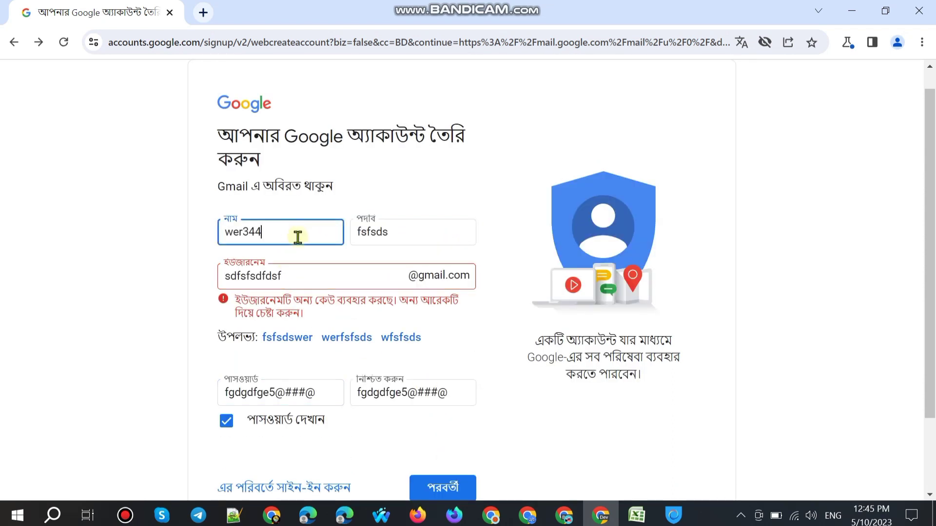
click(405, 233)
key(BackSpace)
key(BackSpace)
key(BackSpace)
key(BackSpace)
key(BackSpace)
key(BackSpace)
click(315, 278)
key(BackSpace)
key(BackSpace)
key(BackSpace)
key(BackSpace)
key(BackSpace)
key(BackSpace)
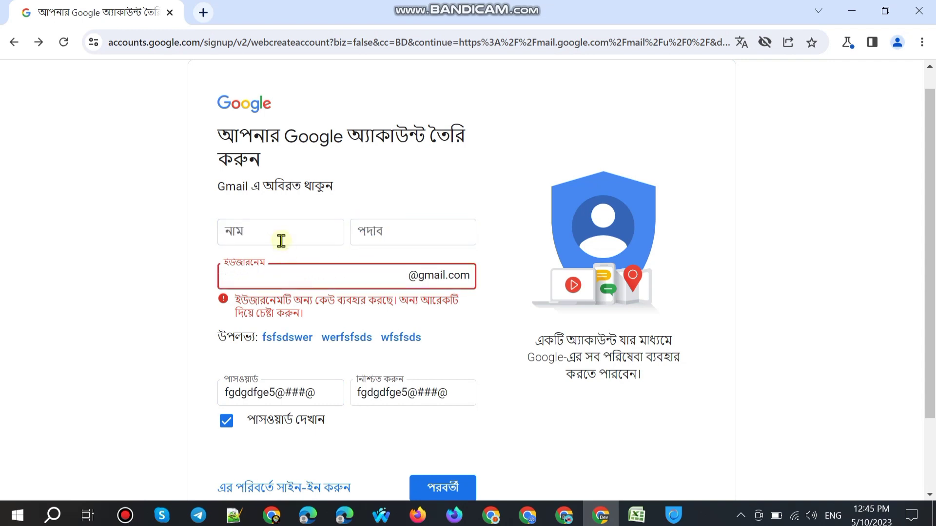
click(281, 241)
text(dgdfgfdg)
key(Tab)
text(dfgdfgdfg)
click(336, 272)
text(gfgdgdfgdfg)
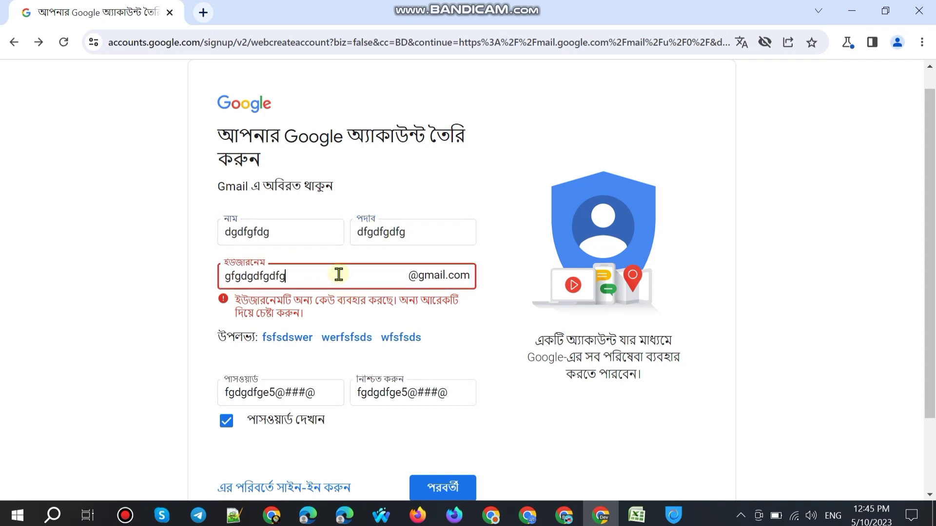
key(Return)
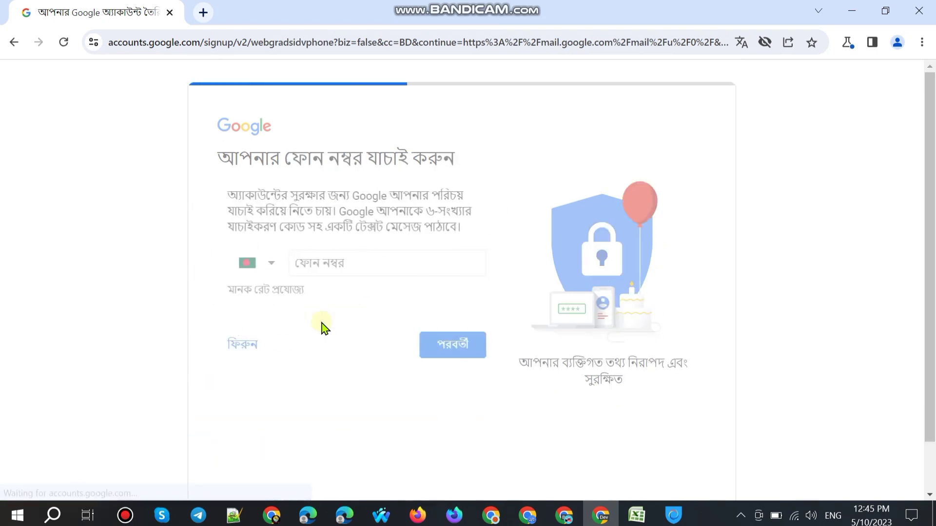
Discard the account sign-up tab, leaving a new tab open
drag(299, 128, 396, 336)
click(422, 345)
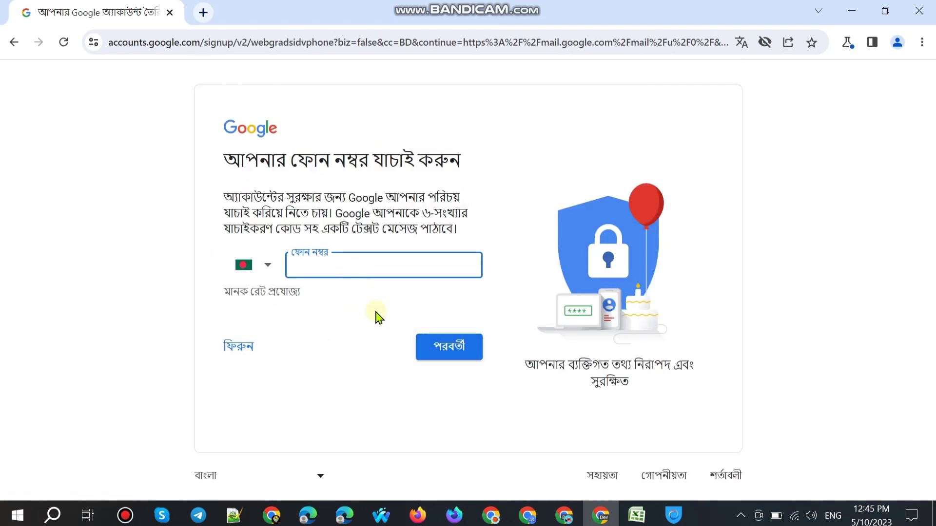
click(204, 13)
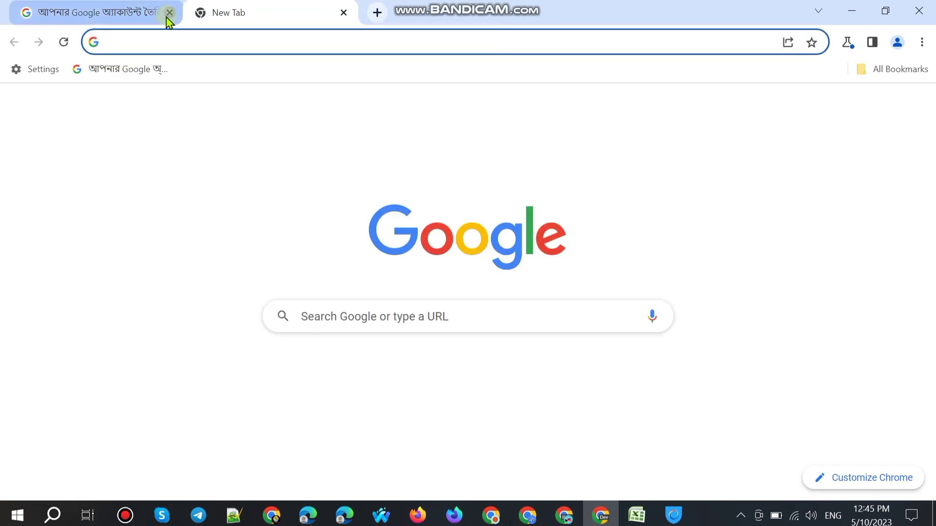
click(170, 13)
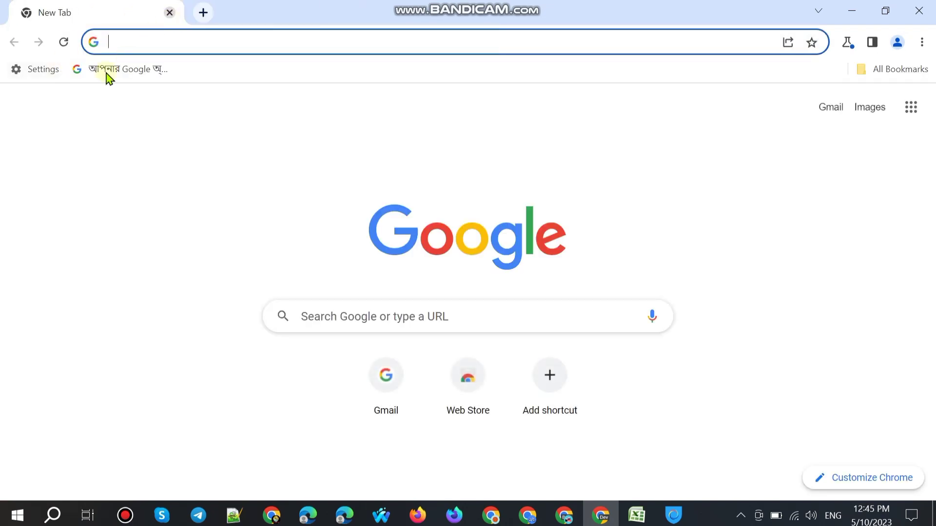
Clear the browsing data again and close Chrome
click(49, 72)
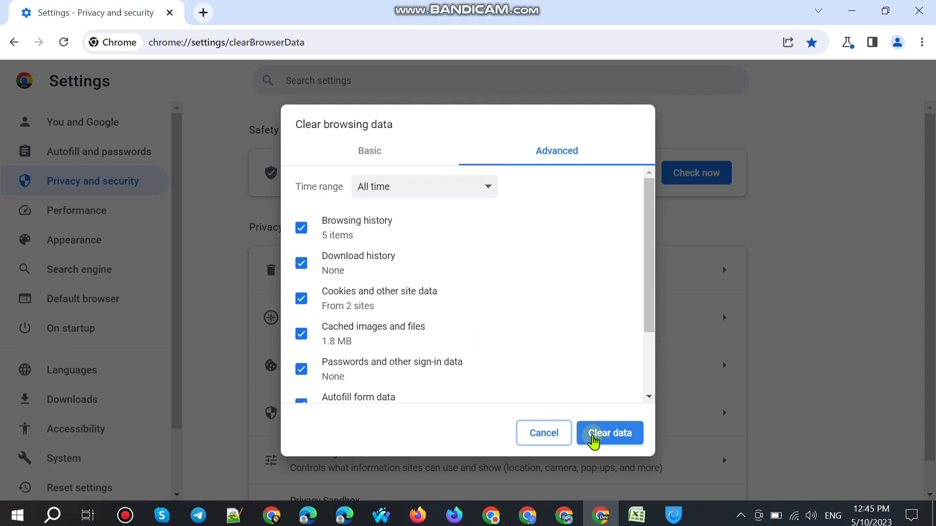
click(593, 439)
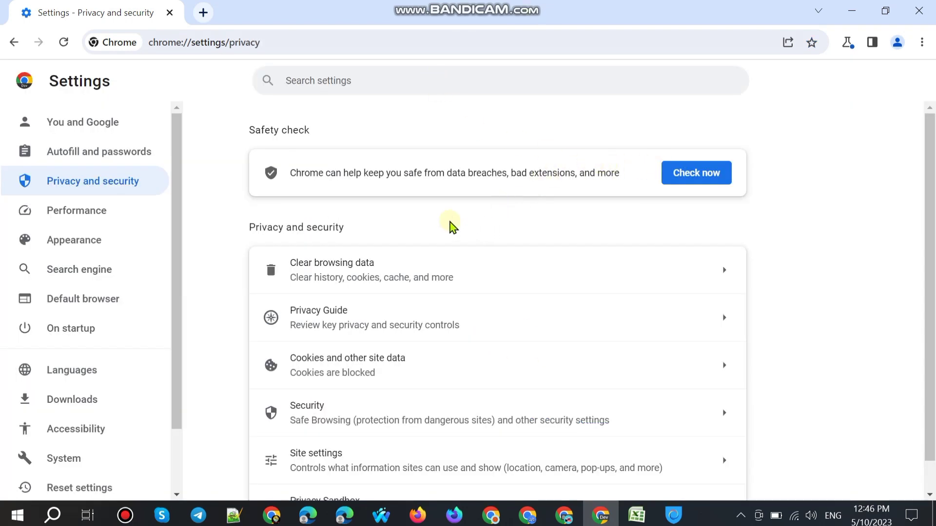
click(918, 10)
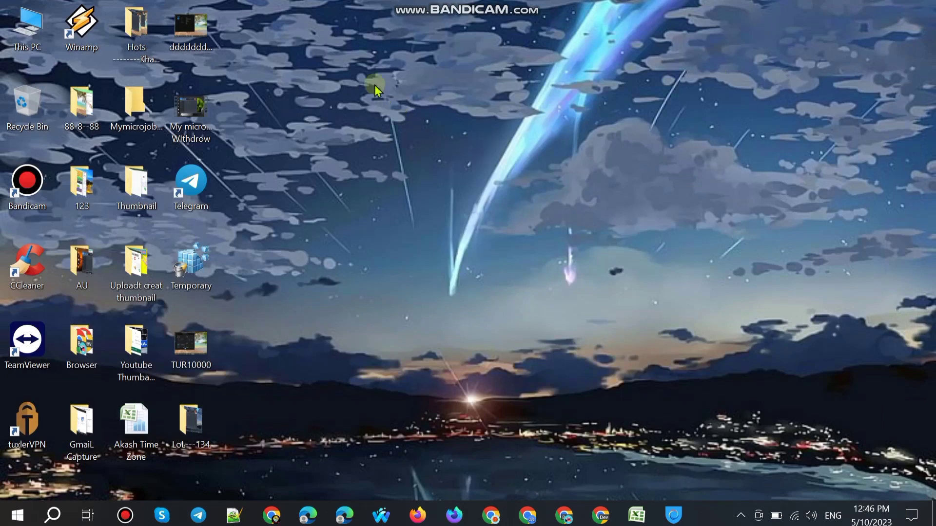
mouse_move(197, 266)
mouse_down()
mouse_move(290, 273)
mouse_move(400, 209)
mouse_move(361, 224)
mouse_move(355, 267)
mouse_move(324, 278)
mouse_move(192, 270)
mouse_up()
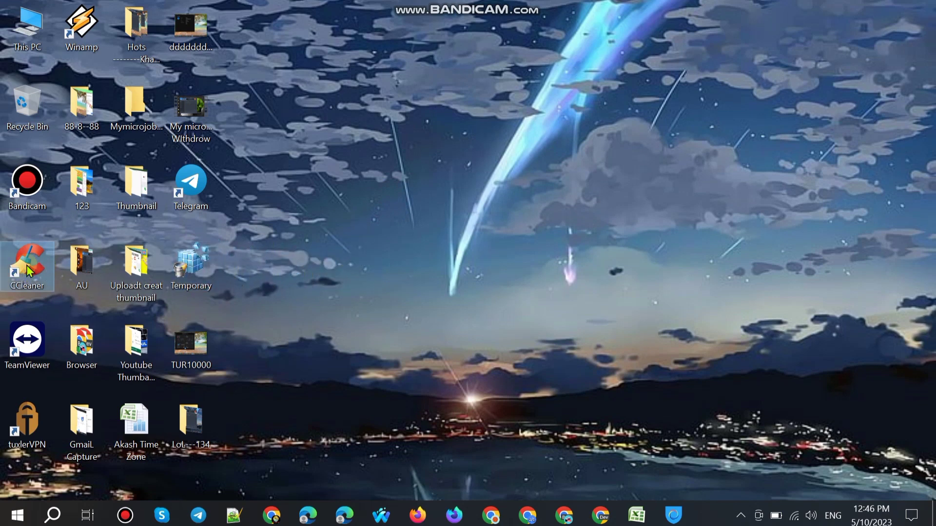
mouse_move(27, 267)
mouse_down()
mouse_move(280, 203)
mouse_move(463, 199)
mouse_move(171, 262)
mouse_move(20, 276)
mouse_up()
right_click(563, 150)
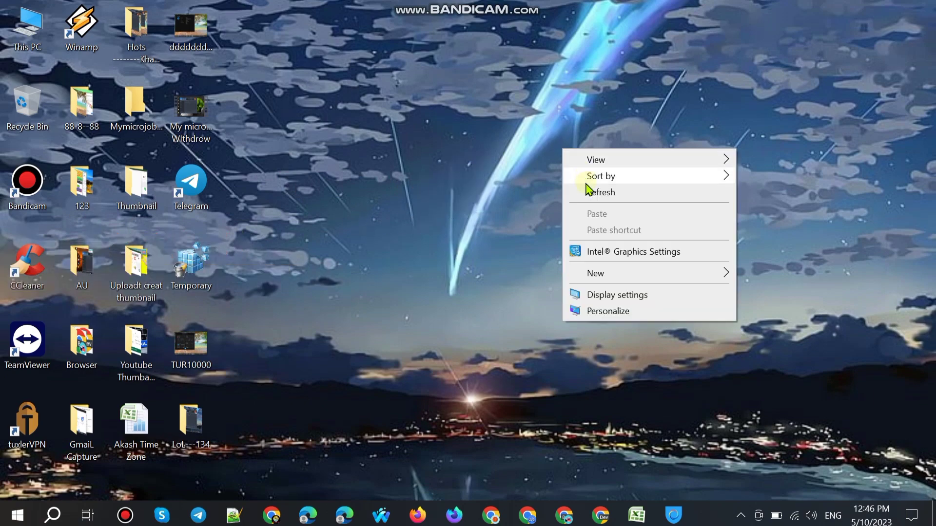
click(601, 193)
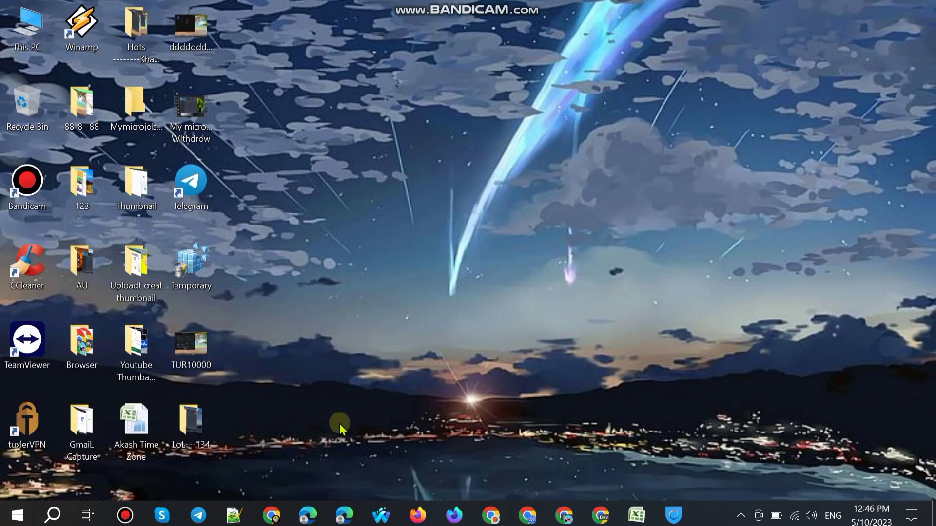
double_click(29, 422)
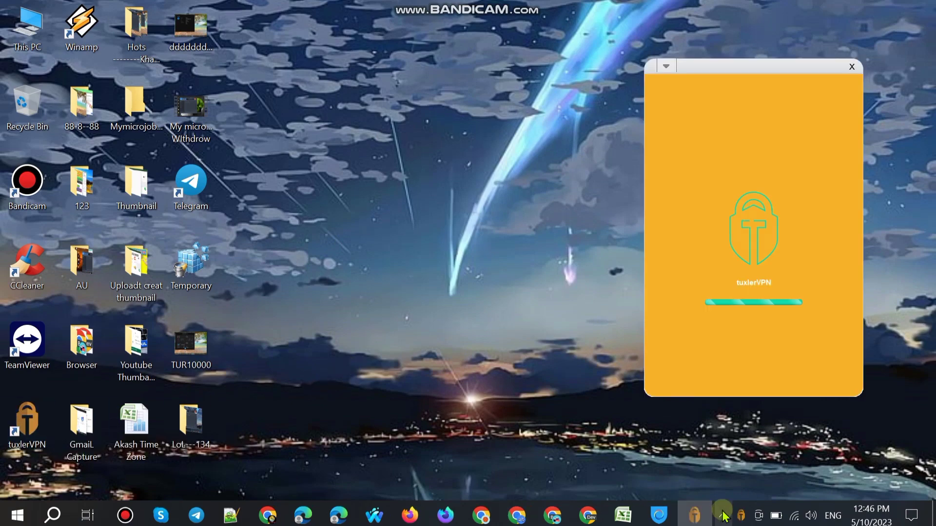
click(726, 515)
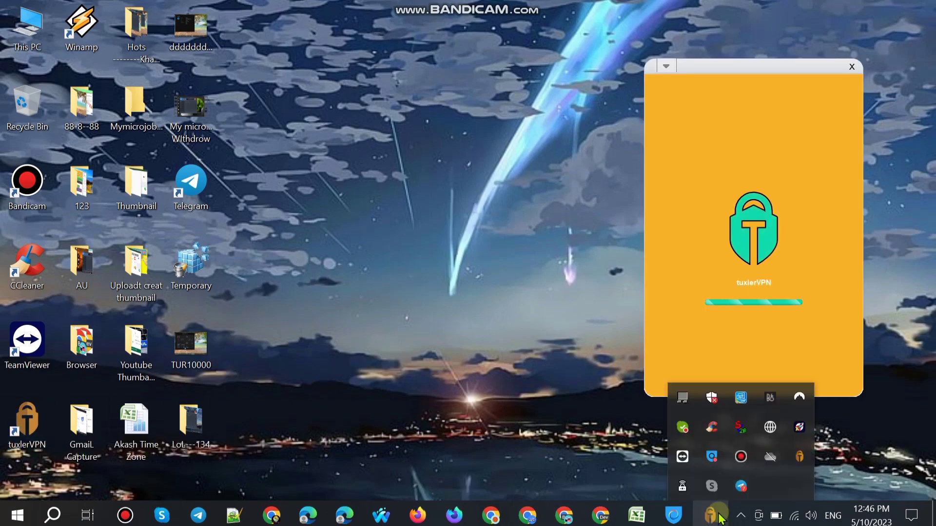
click(712, 461)
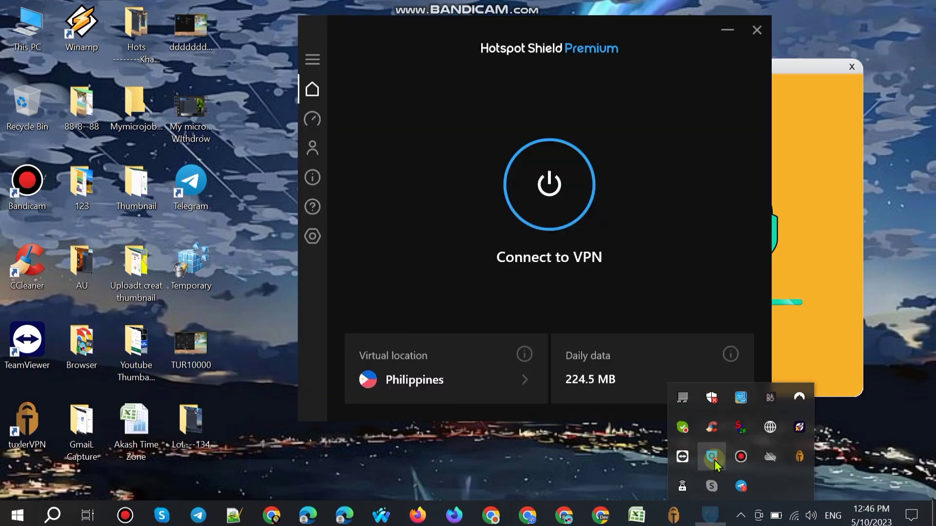
click(510, 390)
scroll(501, 355, down, 5)
click(407, 319)
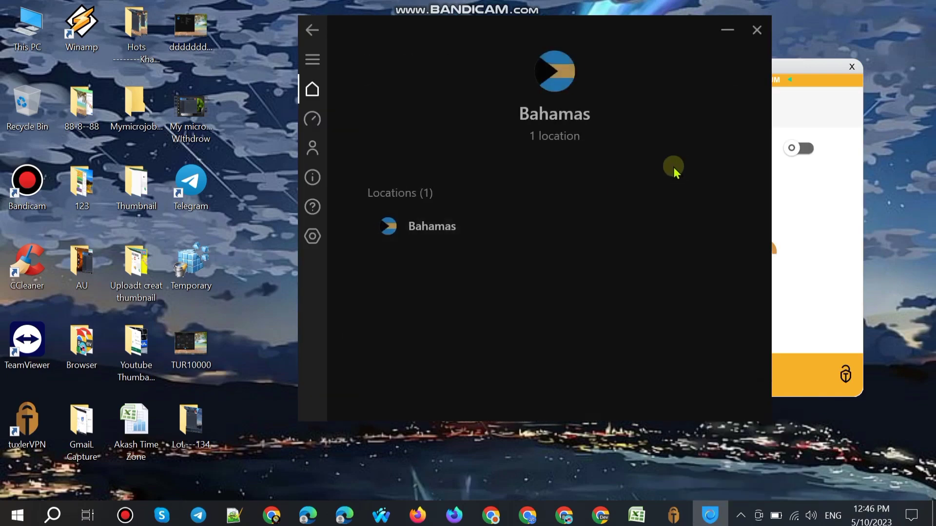
click(727, 30)
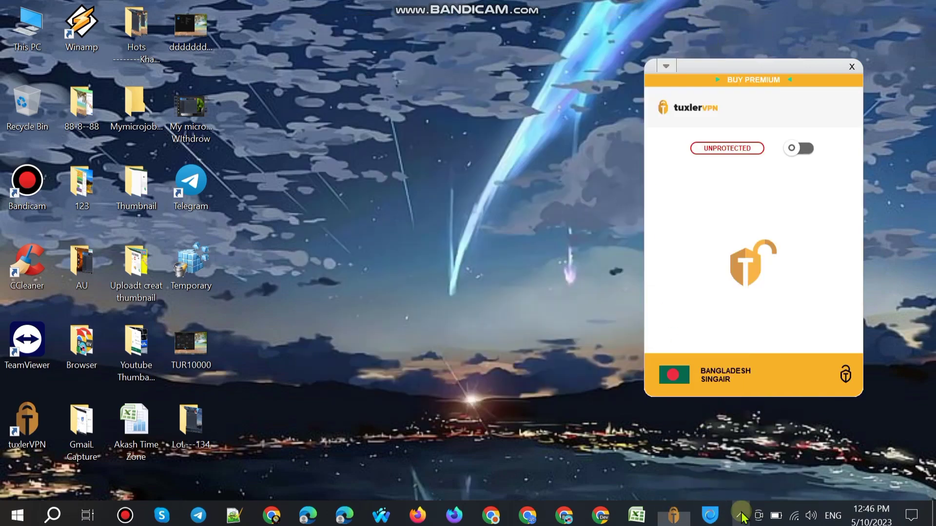
click(740, 516)
click(798, 398)
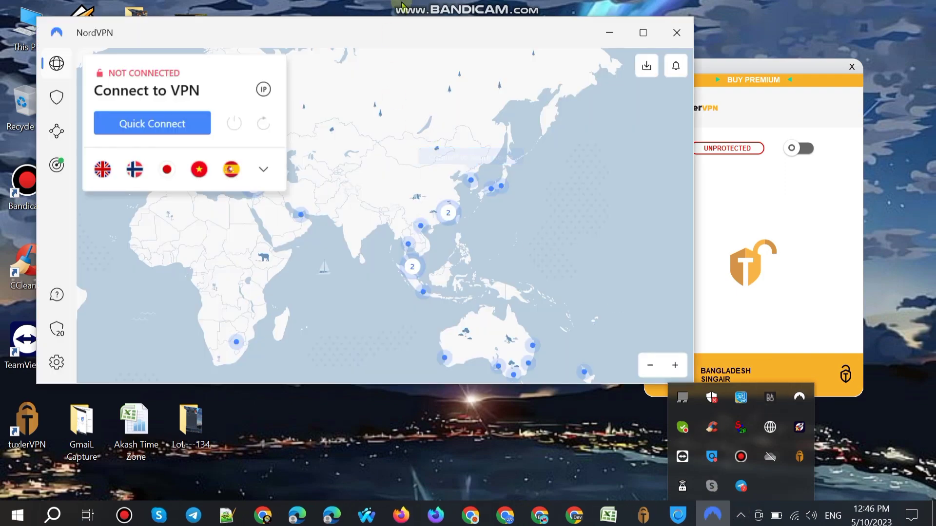
drag(346, 56, 333, 59)
click(678, 516)
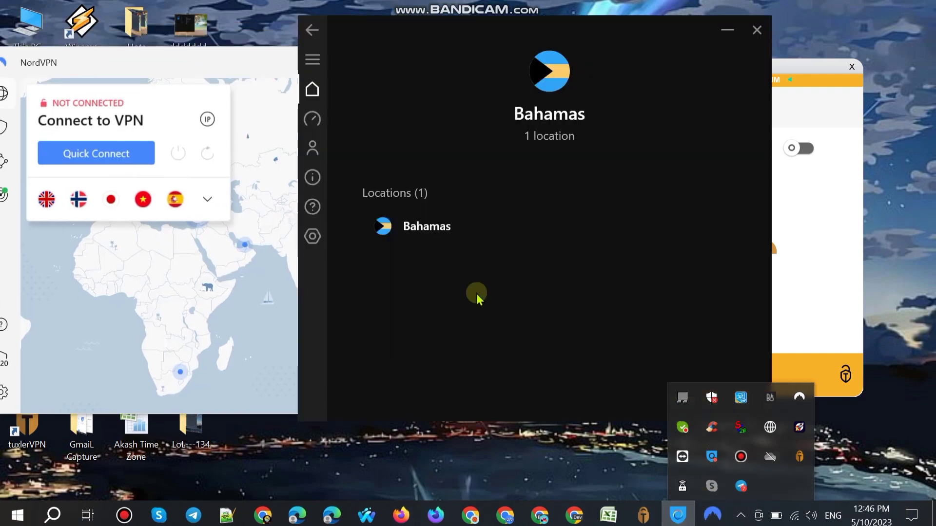
key(alt+F4)
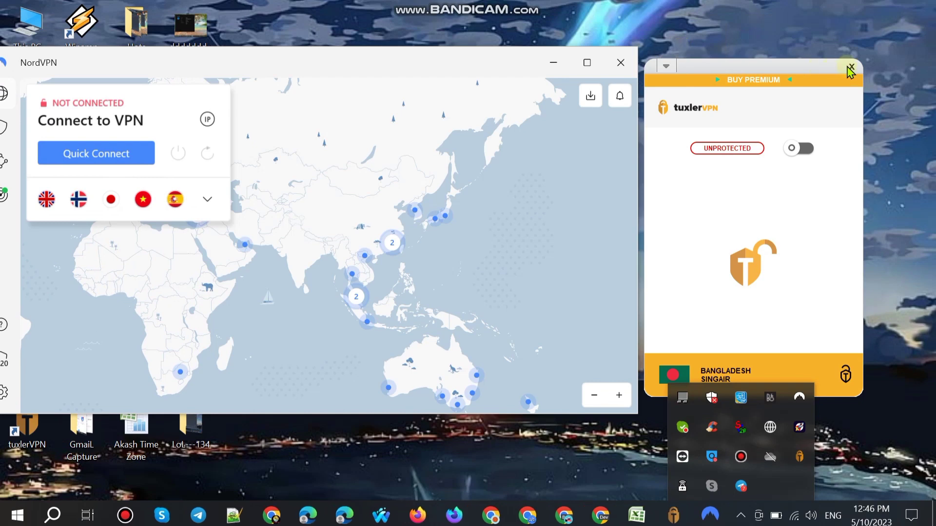
click(852, 67)
click(621, 62)
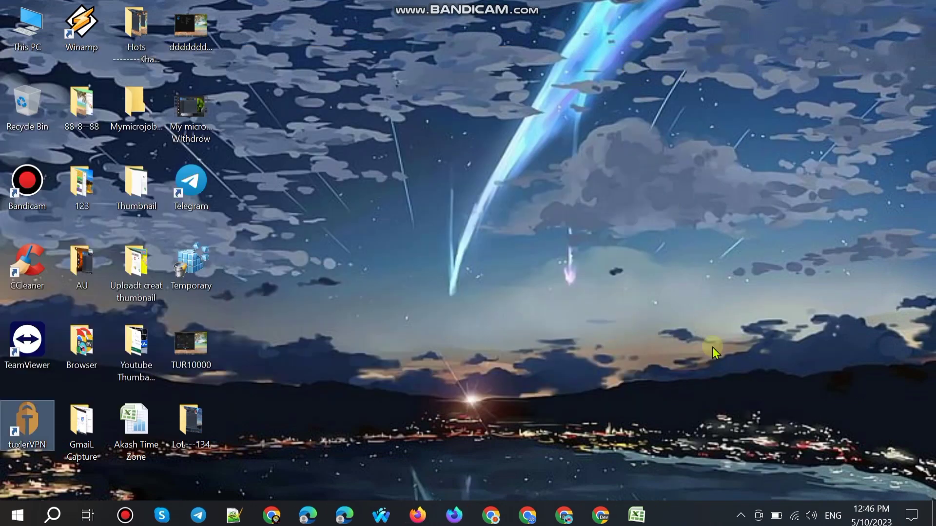
click(740, 516)
click(712, 456)
click(712, 457)
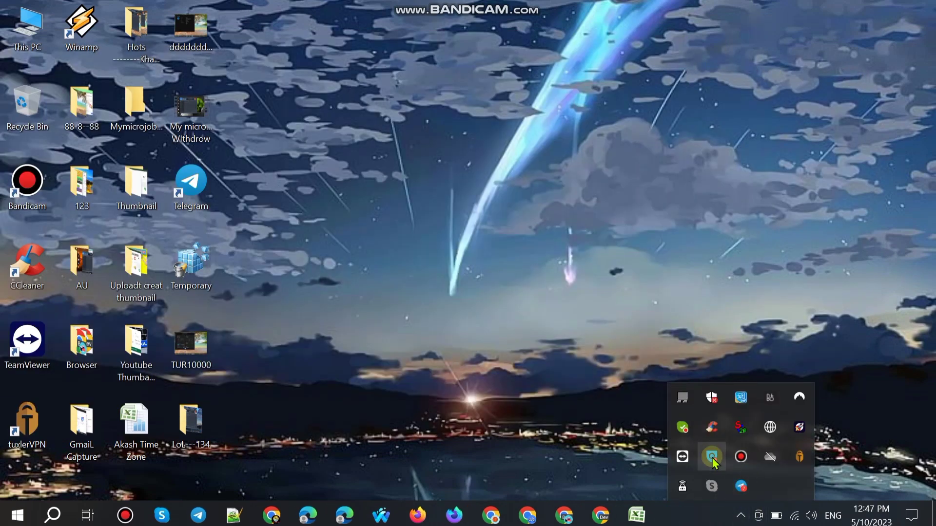
click(712, 457)
click(640, 46)
right_click(413, 79)
click(445, 126)
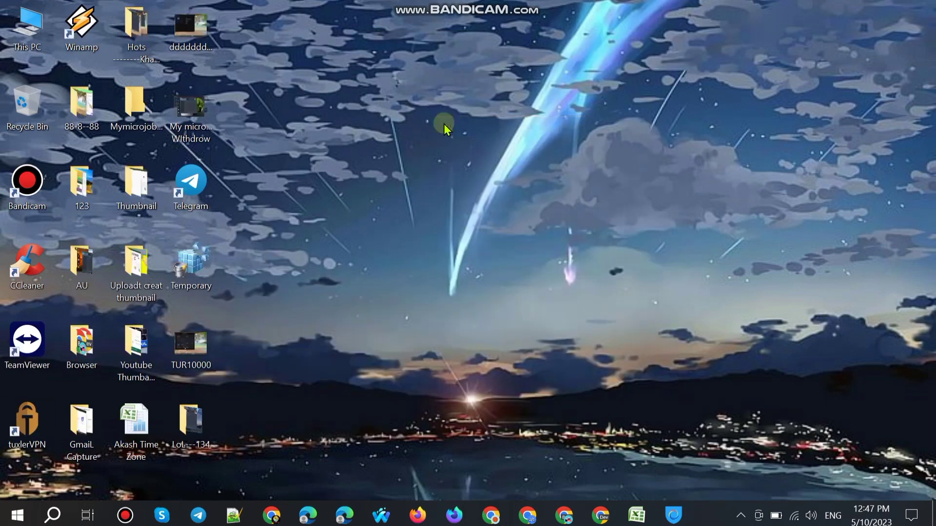
right_click(440, 121)
click(461, 167)
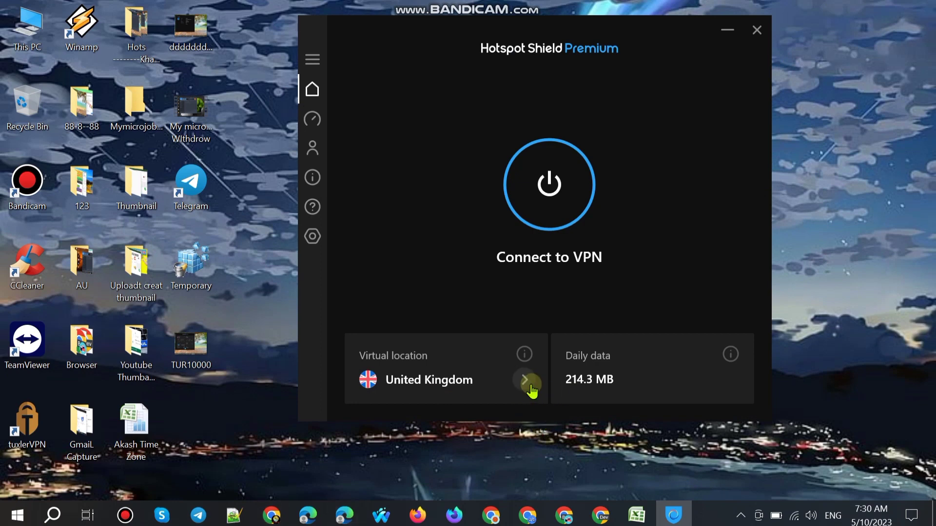
Connect Hotspot Shield to the Philippines virtual location, then bring up the time-zone spreadsheet in Excel
click(530, 388)
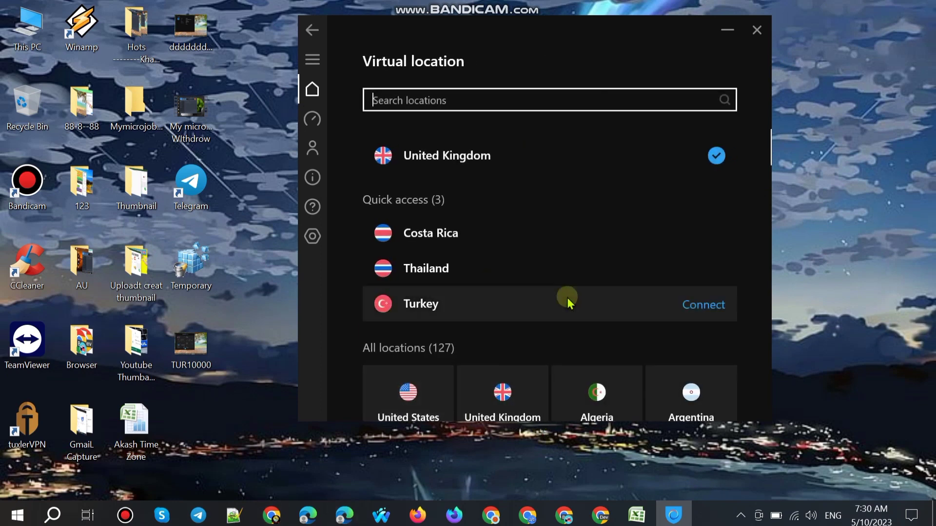
scroll(565, 307, down, 15)
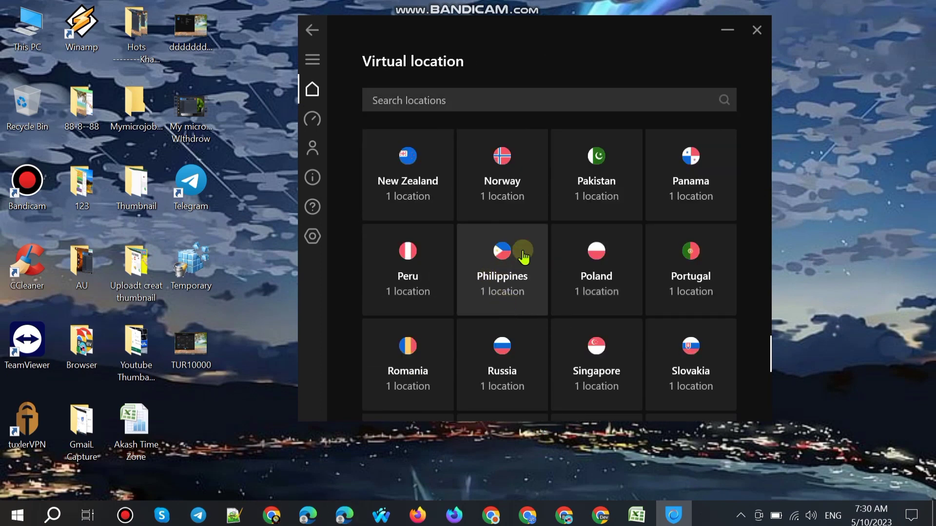
click(523, 250)
click(698, 226)
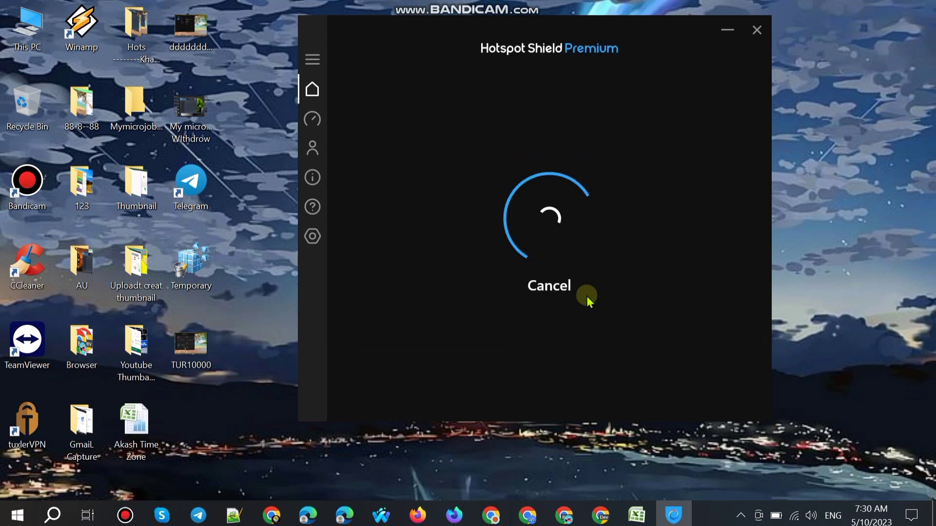
click(636, 515)
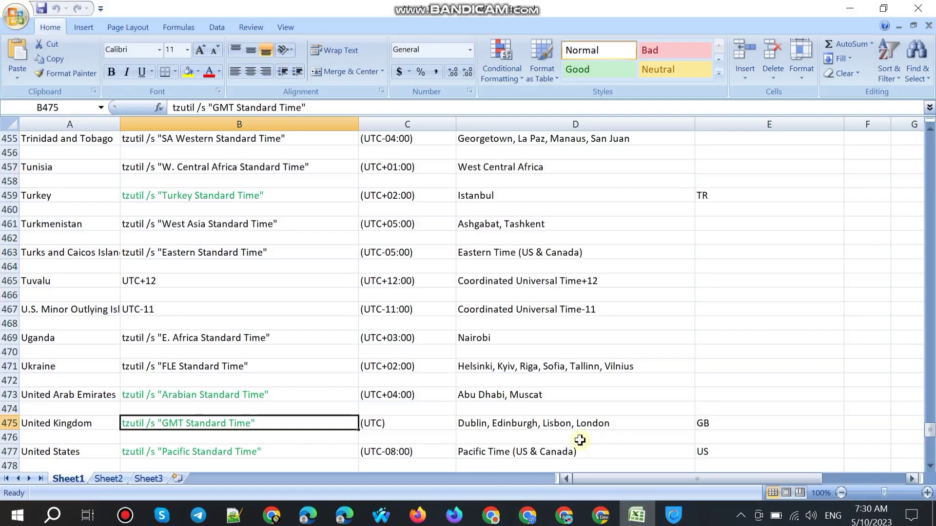
Run the Philippines command tzutil /s "Singapore Standard Time" from Excel cell B355 through the Run prompt
scroll(319, 381, up, 7)
scroll(319, 381, up, 20)
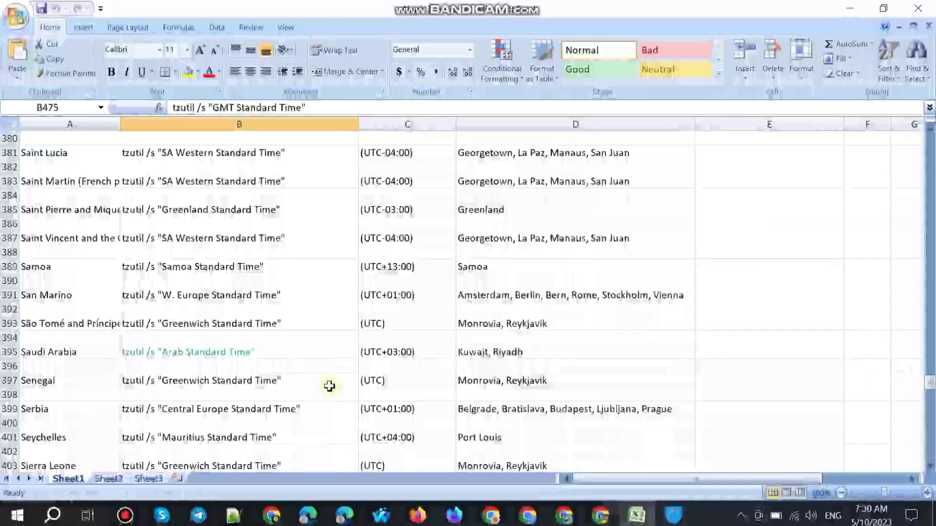
scroll(329, 386, up, 10)
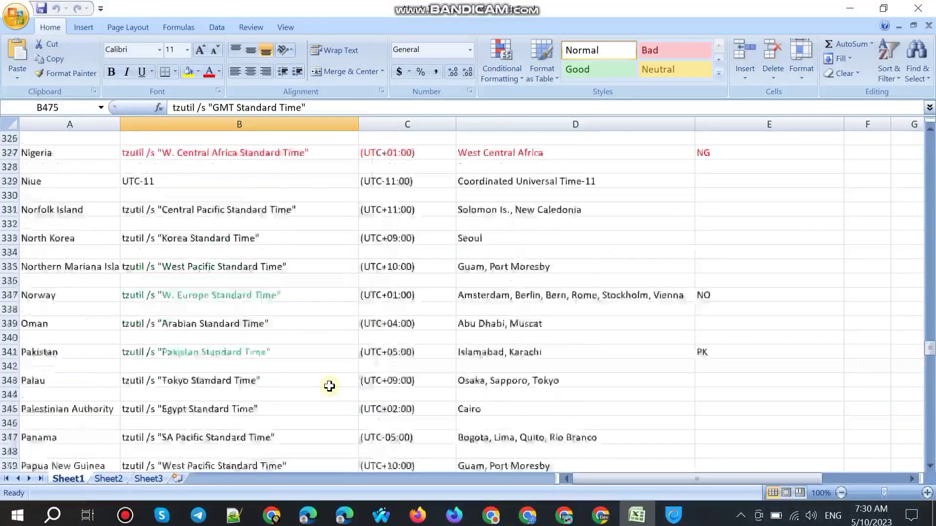
scroll(328, 387, up, 9)
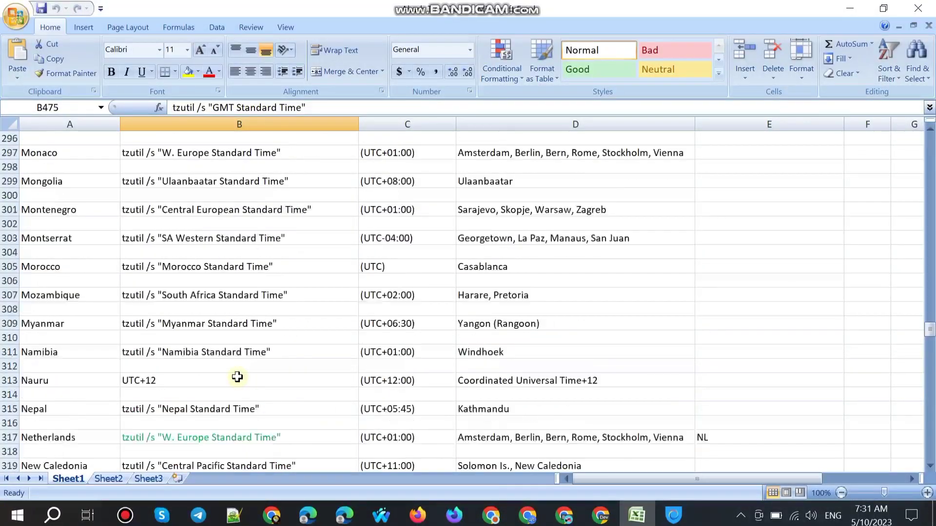
scroll(226, 365, down, 4)
scroll(225, 392, up, 3)
scroll(224, 390, down, 11)
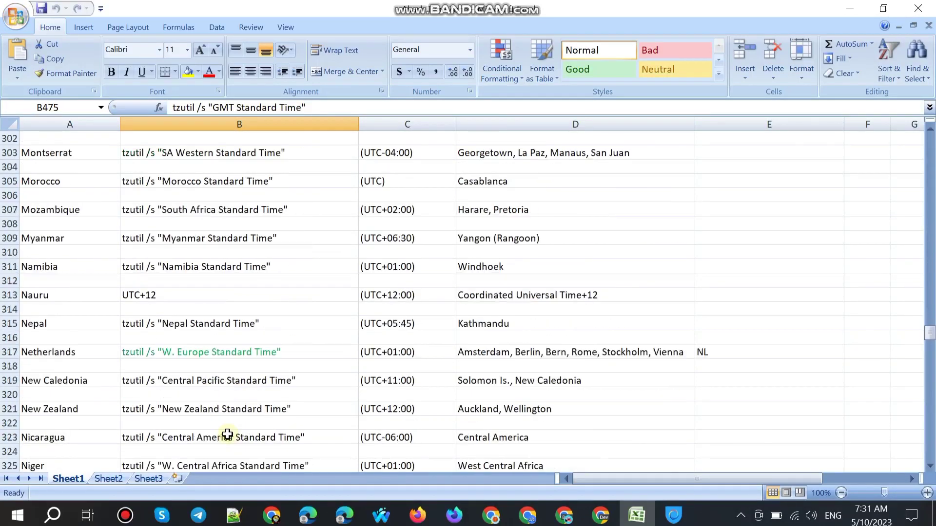
scroll(210, 423, down, 2)
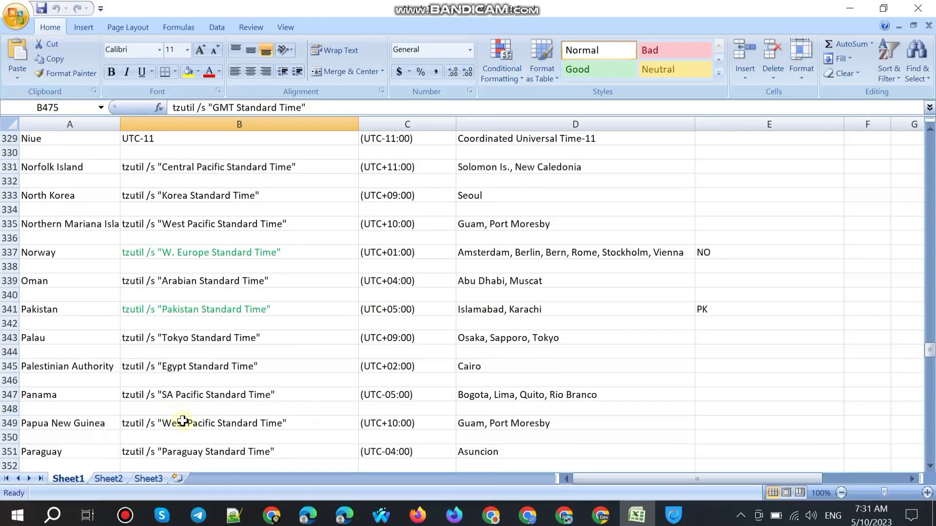
scroll(183, 422, down, 3)
click(189, 380)
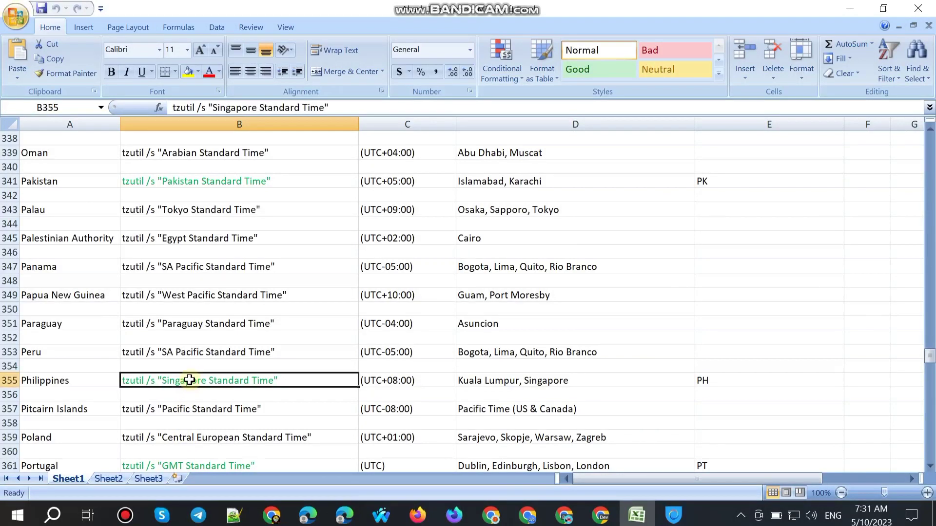
key(ctrl+c)
key(super+r)
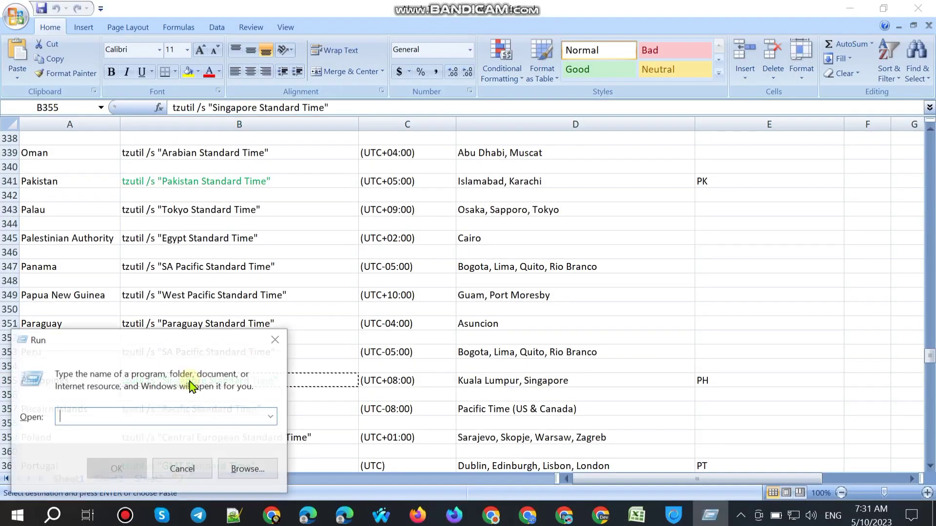
key(ctrl+v)
key(Return)
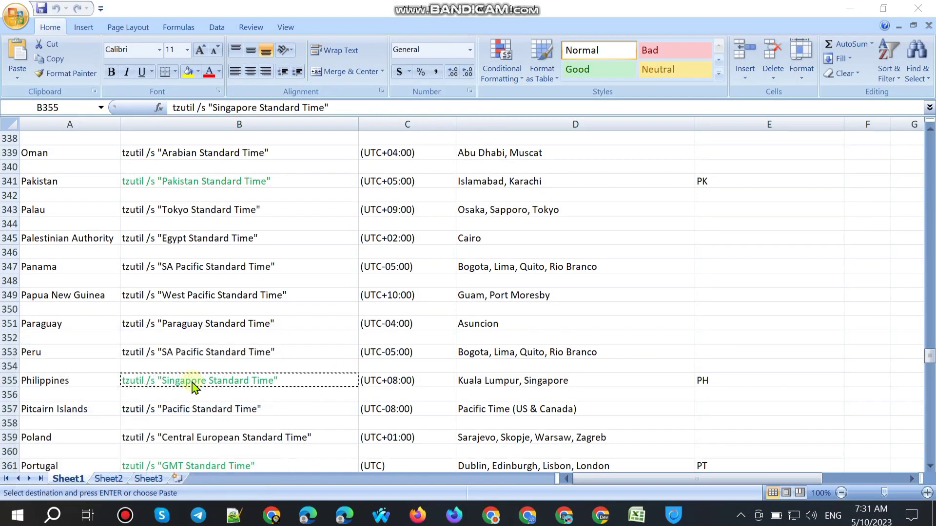
Minimize Excel and Hotspot Shield, refresh the desktop, and launch Chrome maximized
click(849, 8)
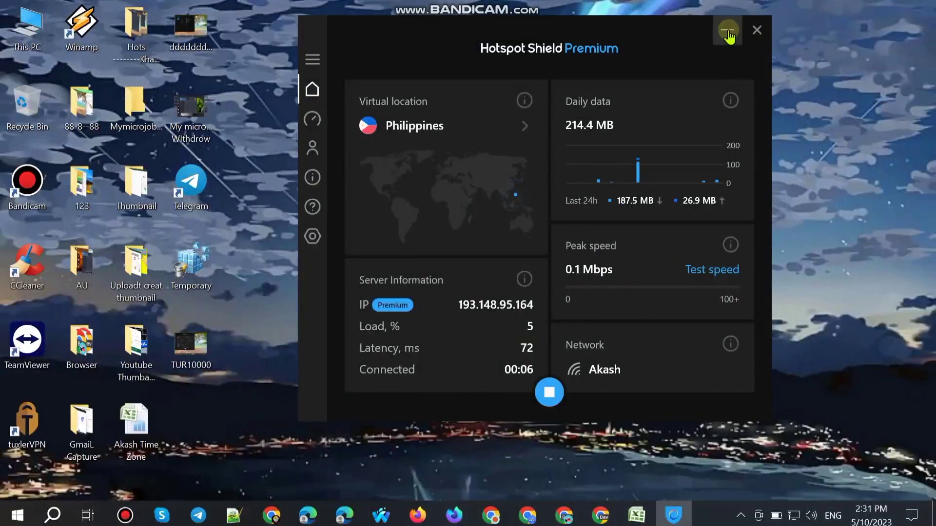
click(726, 30)
right_click(609, 61)
click(633, 98)
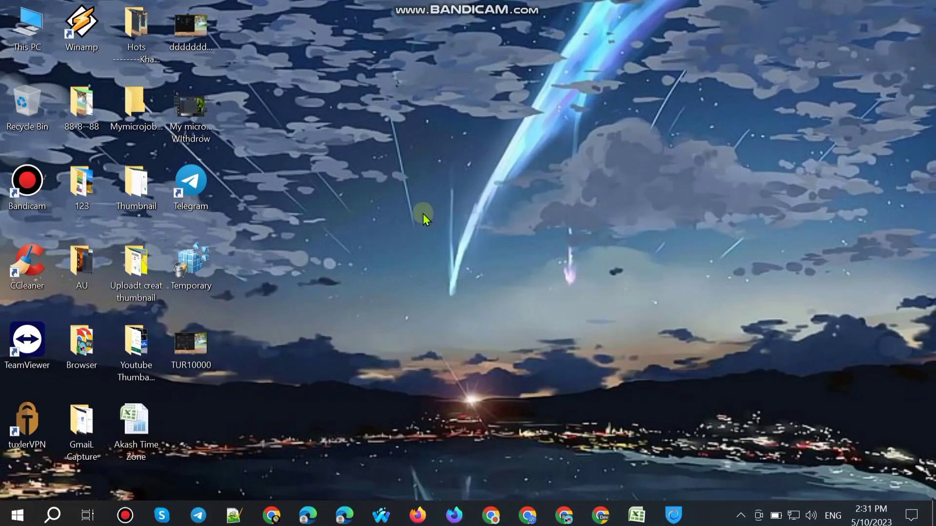
click(530, 520)
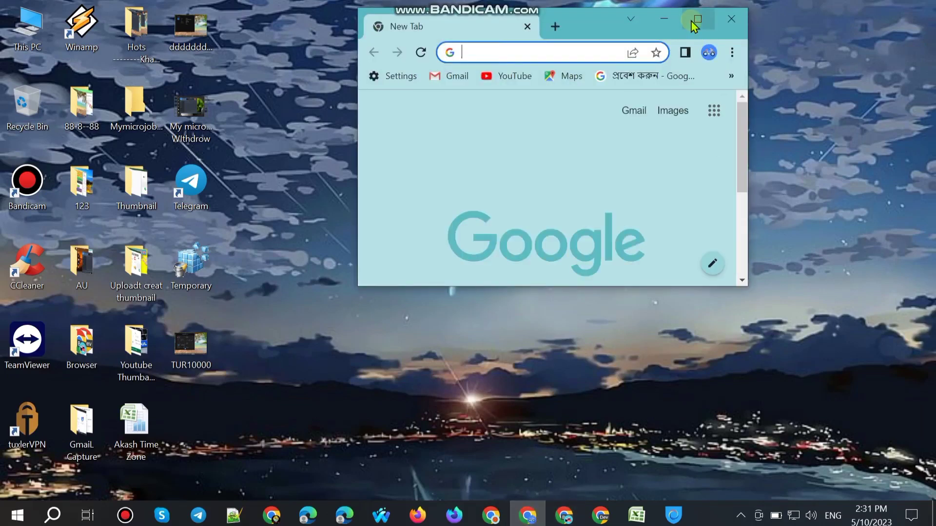
click(691, 21)
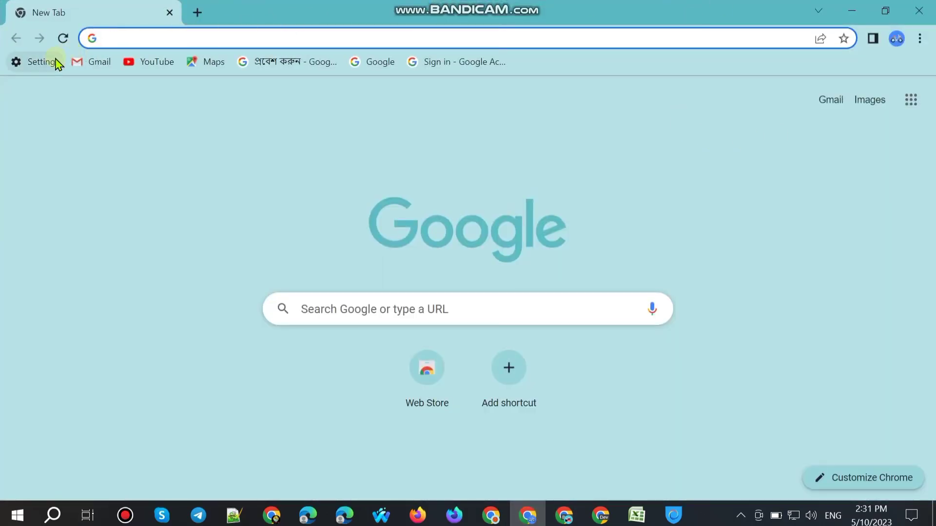
Clear all Chrome browsing data, close the Settings tab, and open a new Incognito window
click(56, 63)
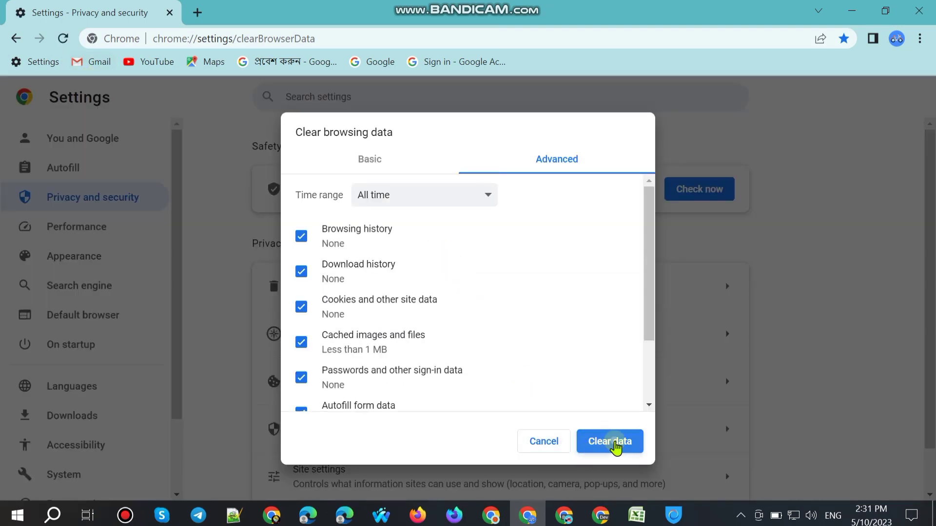
click(615, 445)
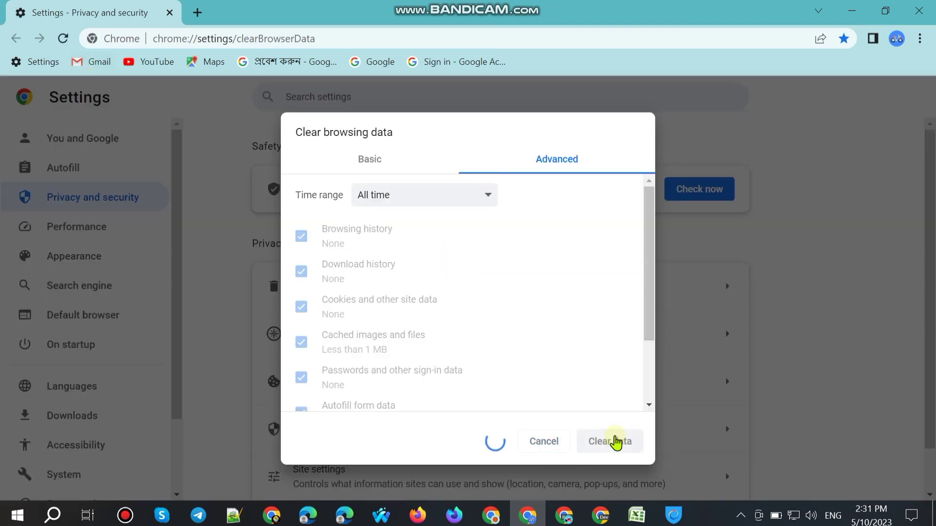
click(198, 13)
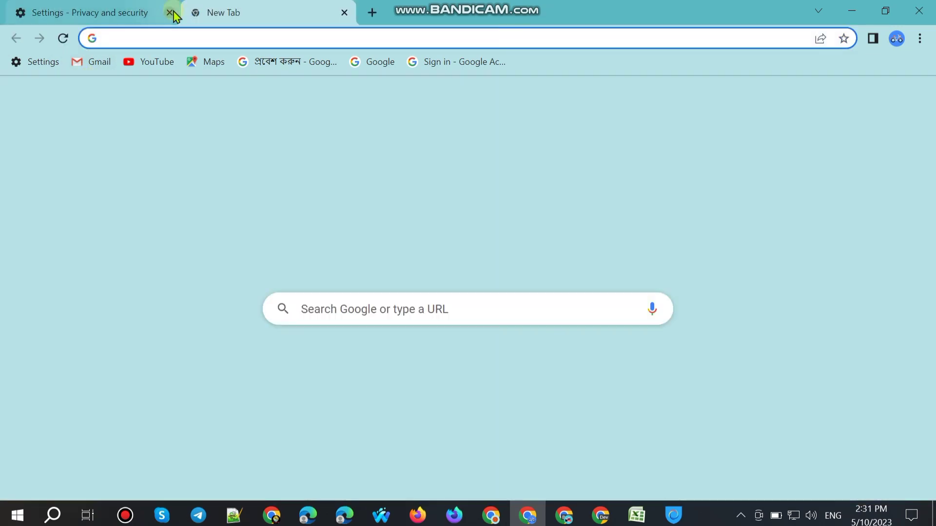
click(170, 13)
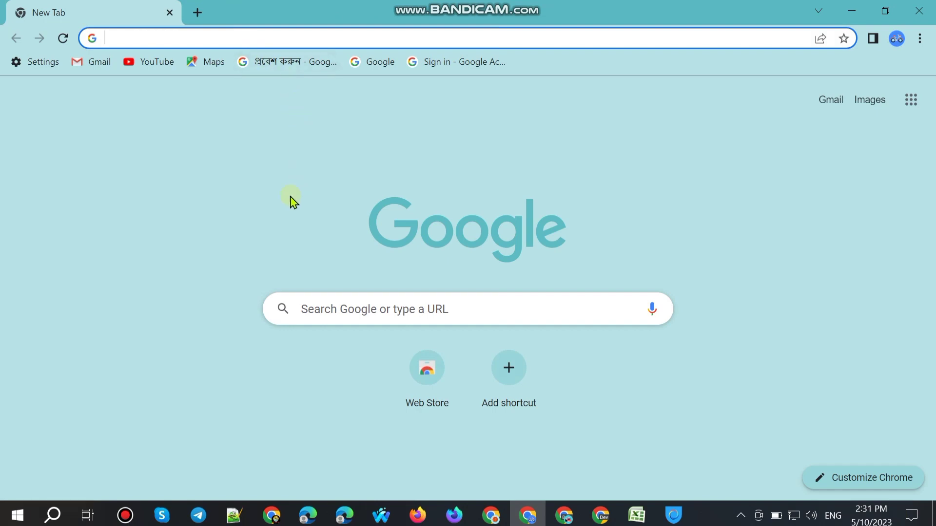
click(920, 40)
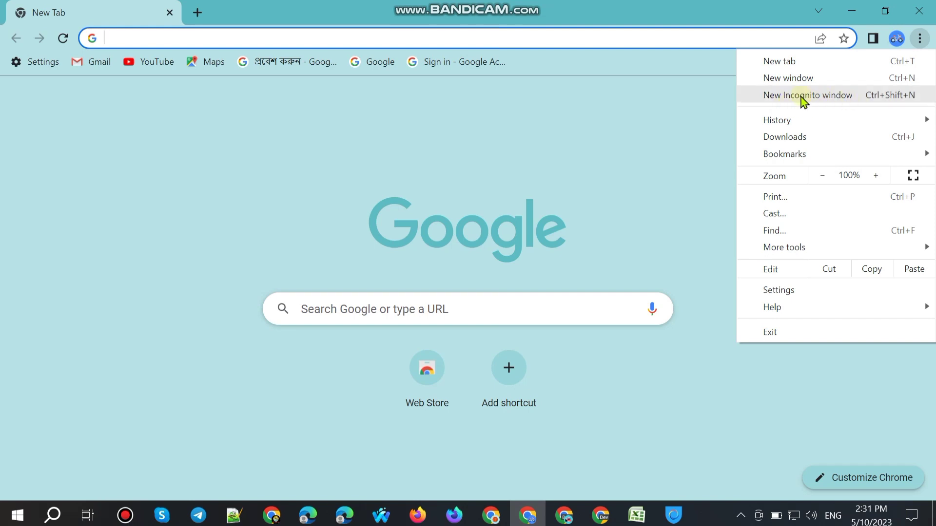
click(831, 97)
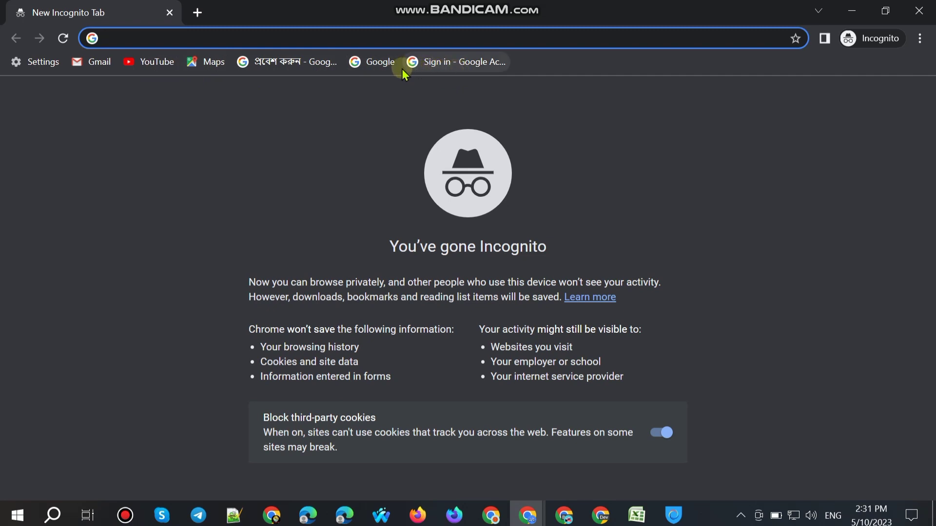
From the Sign in - Google Accounts bookmark, start a personal-use account in the Filipino form
click(449, 62)
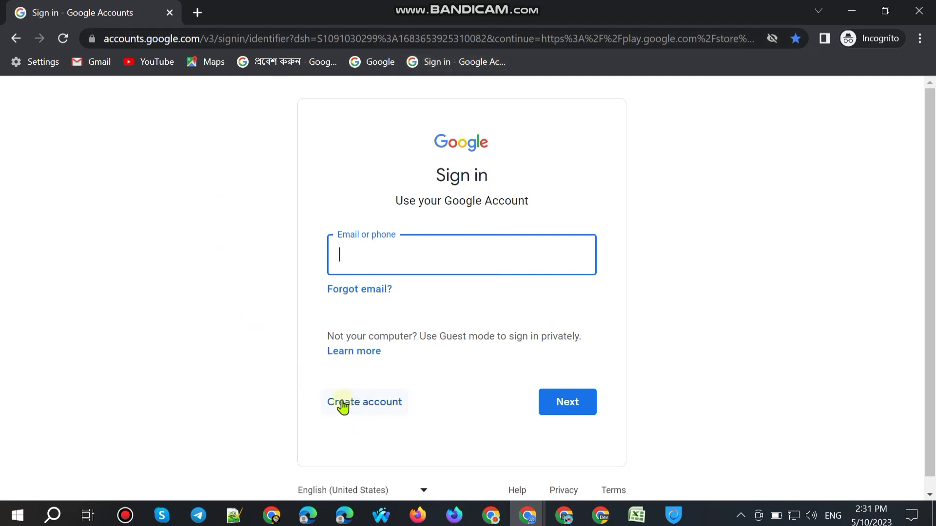
click(383, 411)
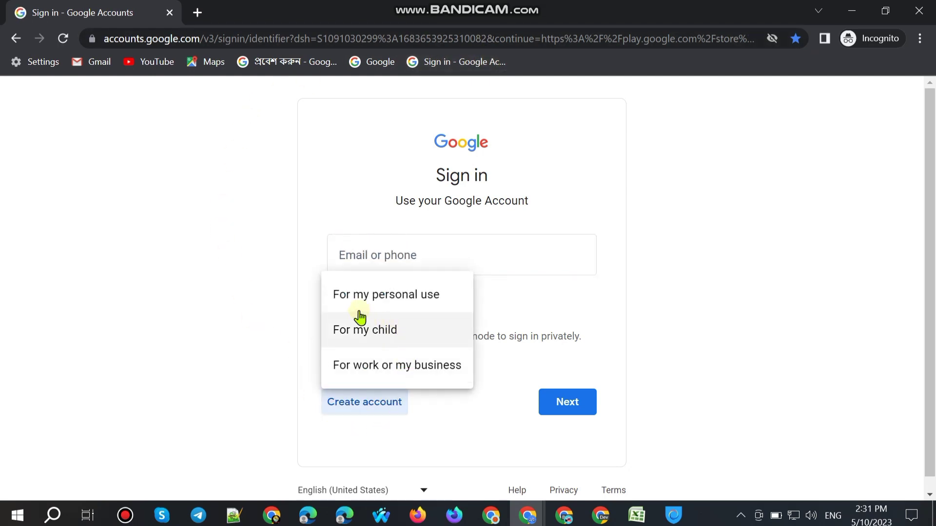
click(407, 302)
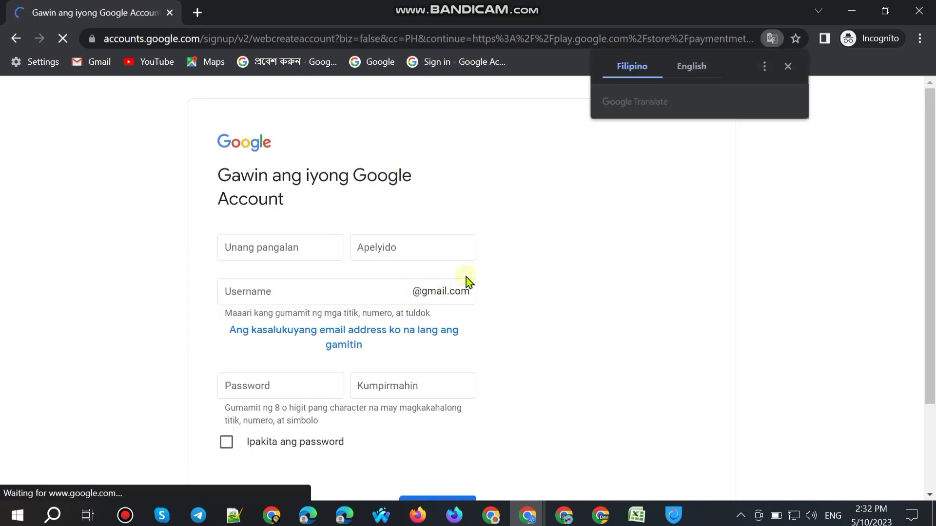
scroll(292, 328, down, 2)
scroll(293, 347, up, 2)
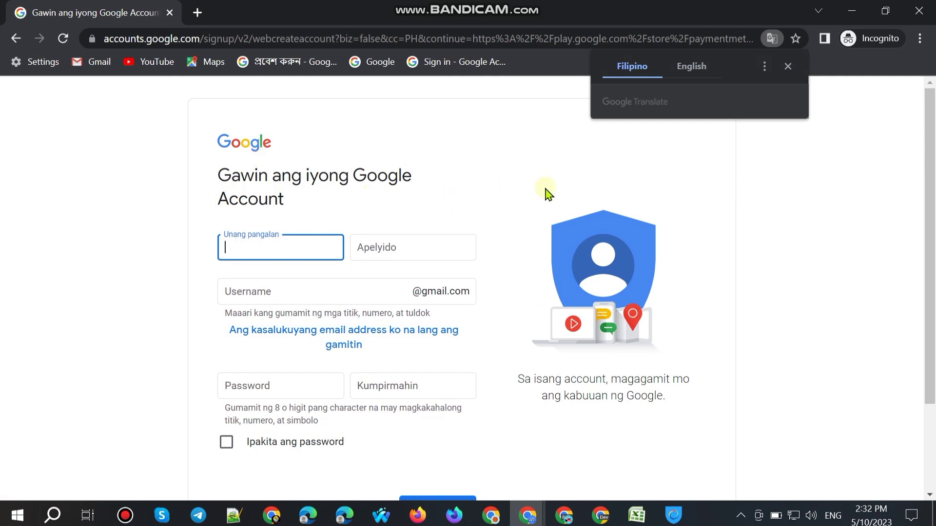
scroll(546, 193, down, 2)
scroll(161, 155, up, 1)
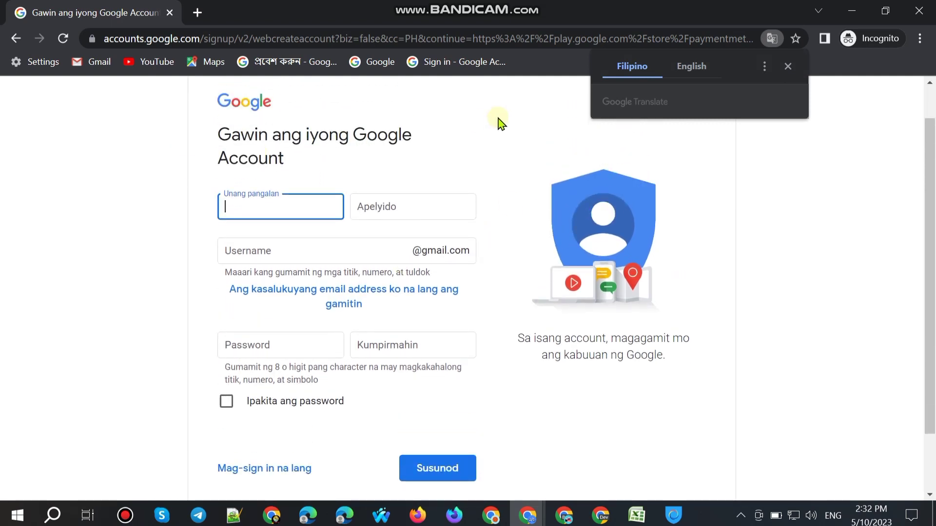
Dismiss the Translate bubble, enter the names, and take the first suggested available username
click(788, 67)
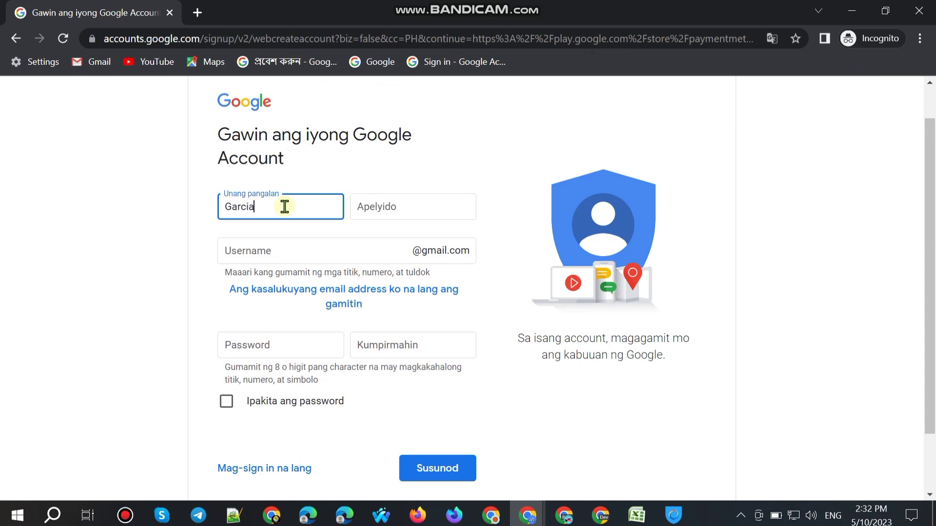
click(395, 204)
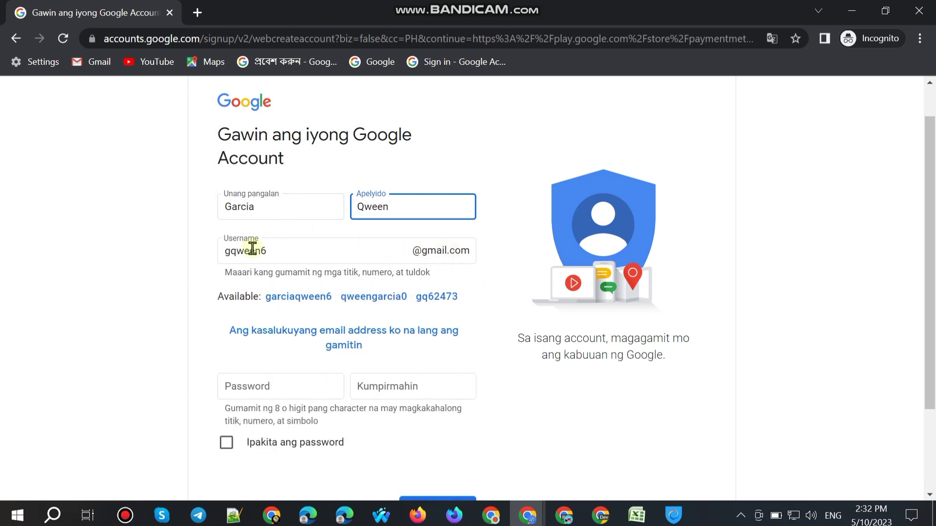
drag(279, 251, 222, 253)
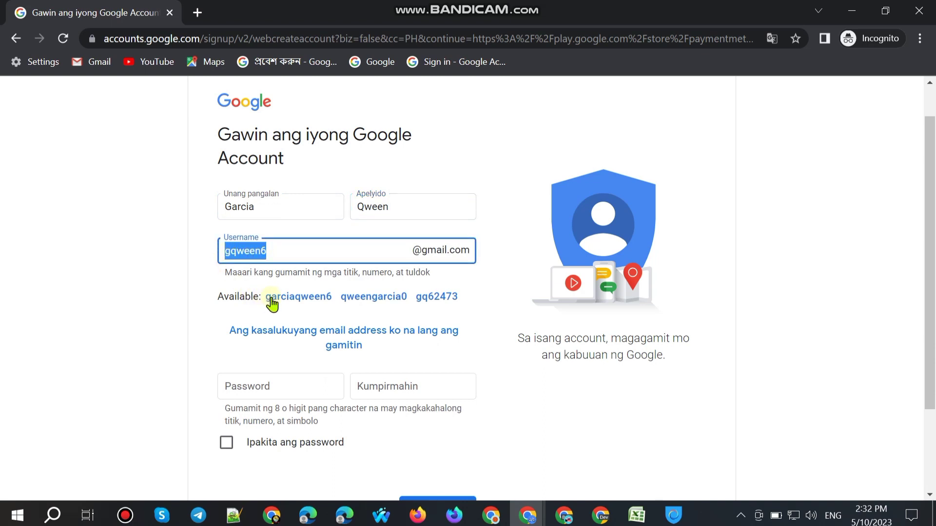
click(309, 298)
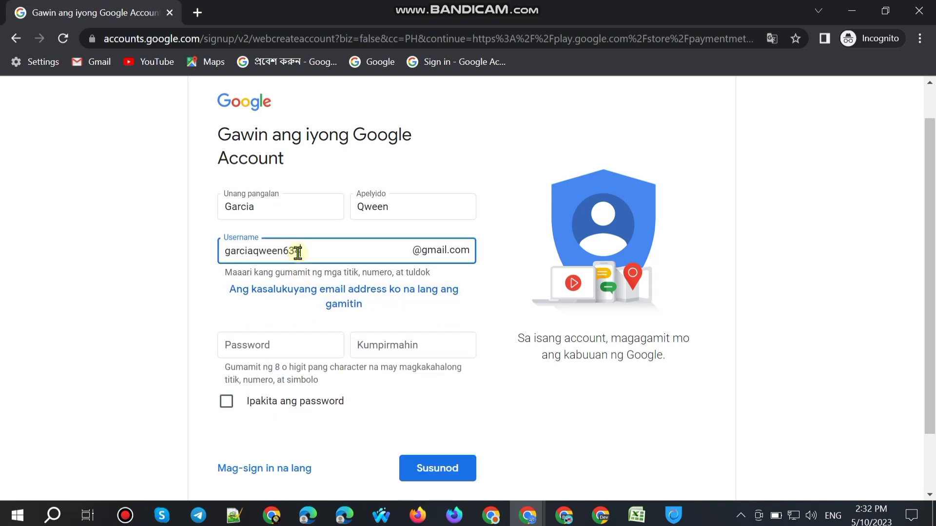
Check the entered first and last names and tick 'Ipakita ang password'
scroll(291, 307, down, 2)
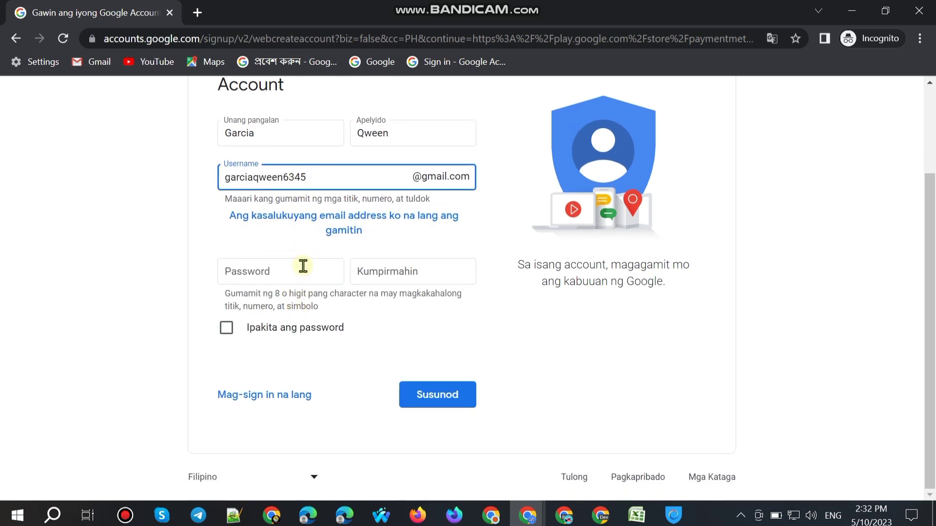
scroll(288, 239, up, 2)
click(270, 207)
drag(270, 206, 219, 207)
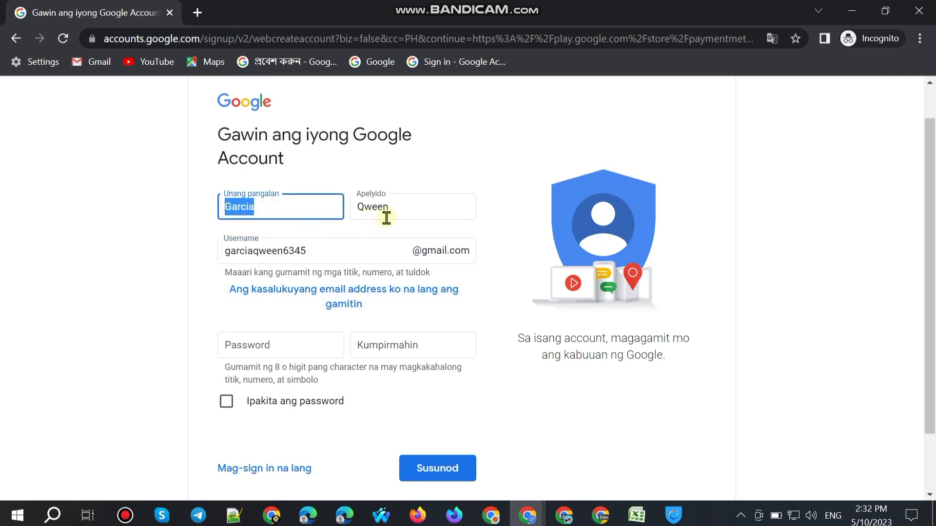
drag(403, 204, 334, 199)
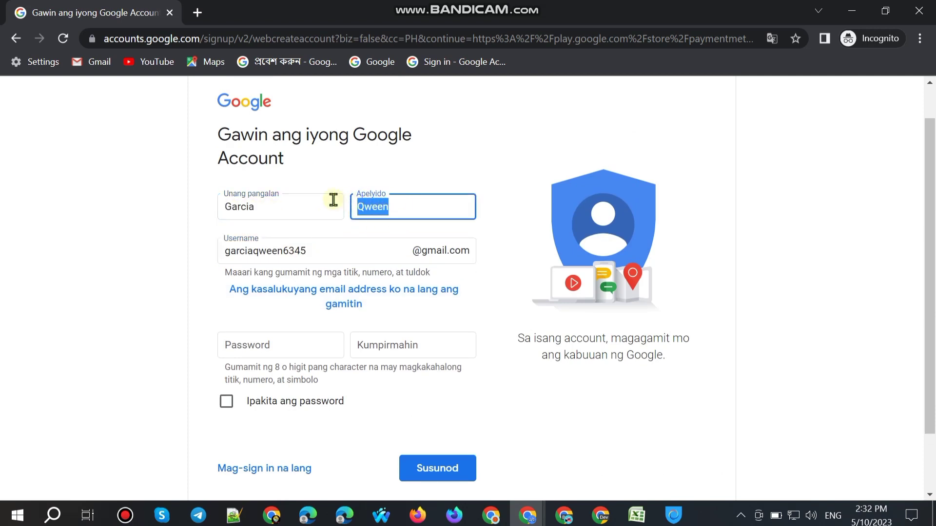
scroll(308, 229, down, 2)
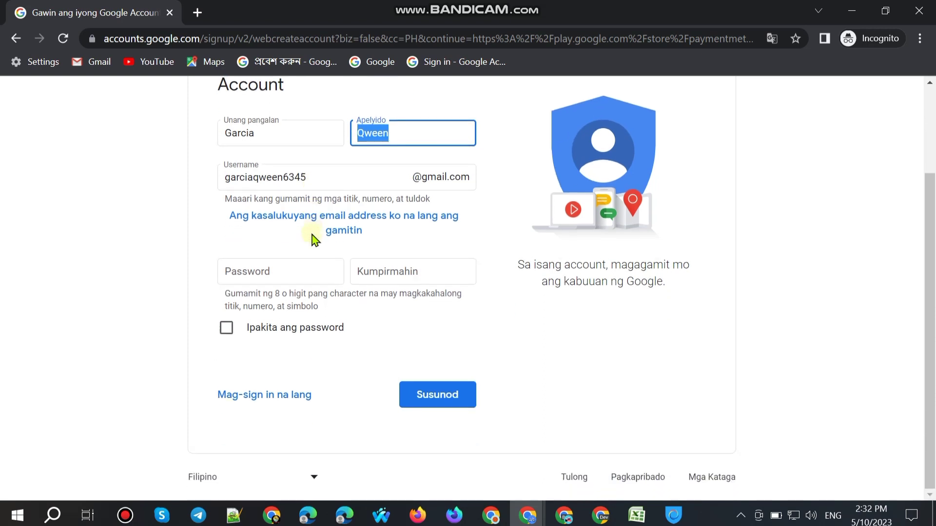
click(227, 328)
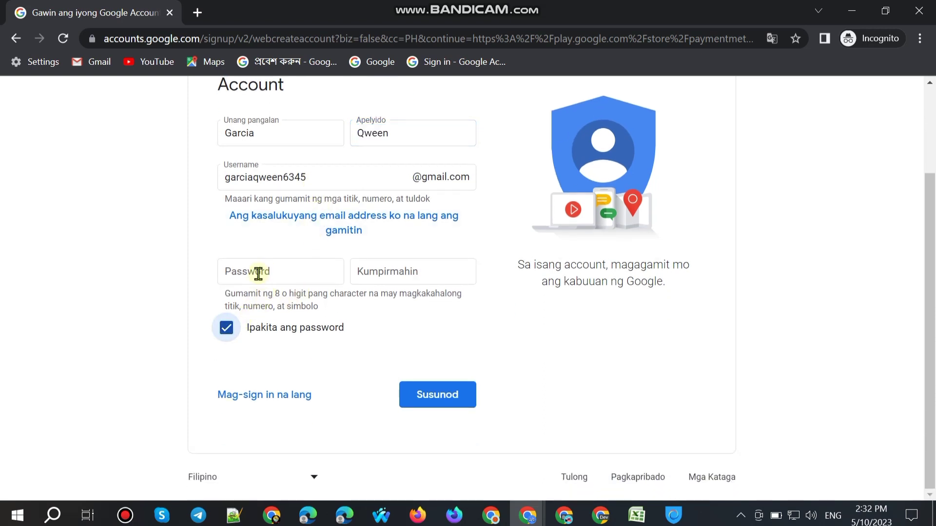
scroll(248, 275, up, 2)
Type the account password, copy it into Kumpirmahin, and untick 'Ipakita ang password'
click(249, 345)
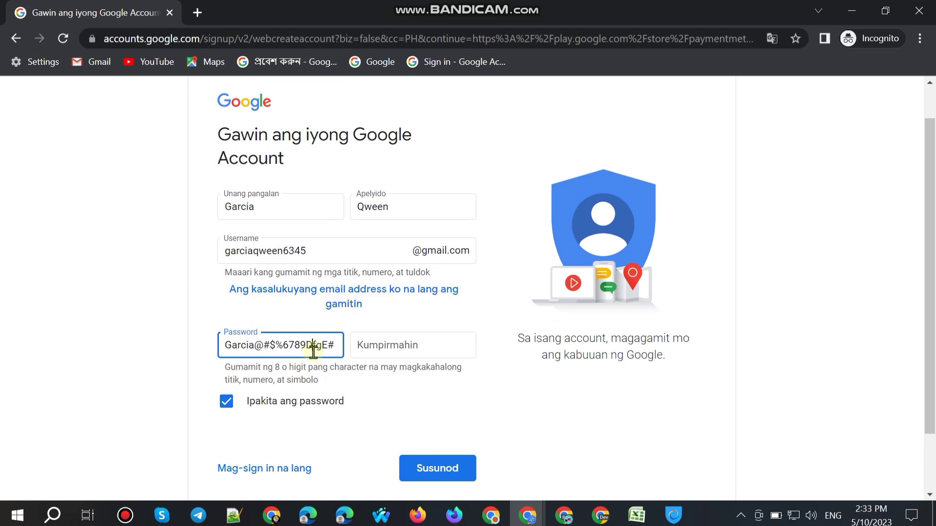
triple_click(313, 350)
key(ctrl+c)
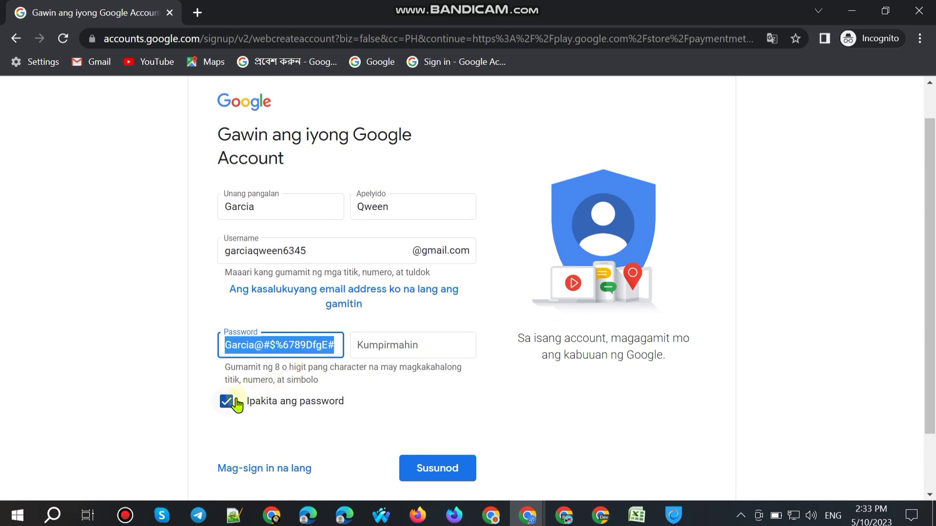
click(393, 349)
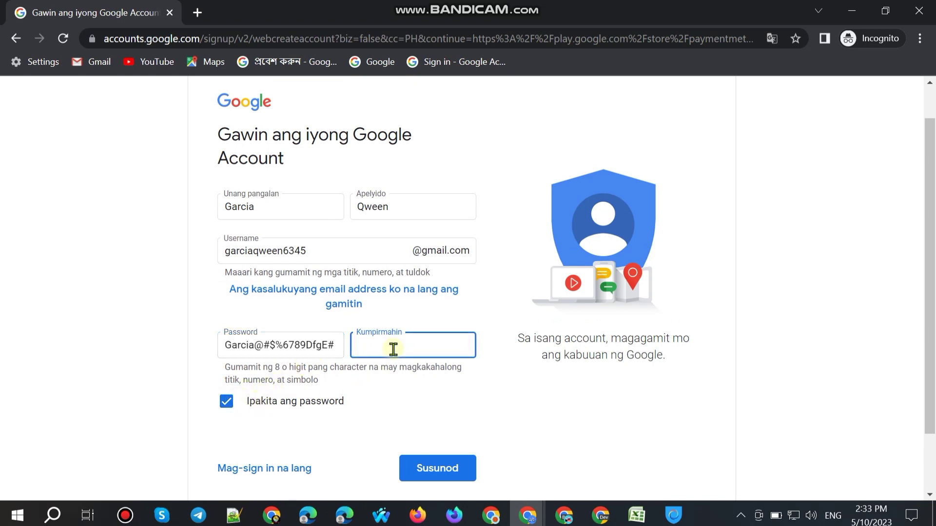
key(ctrl+v)
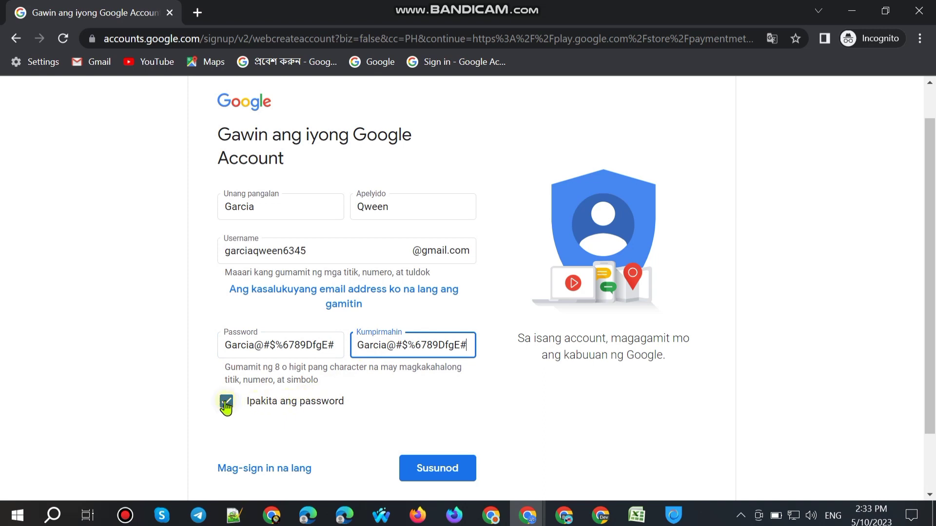
click(226, 402)
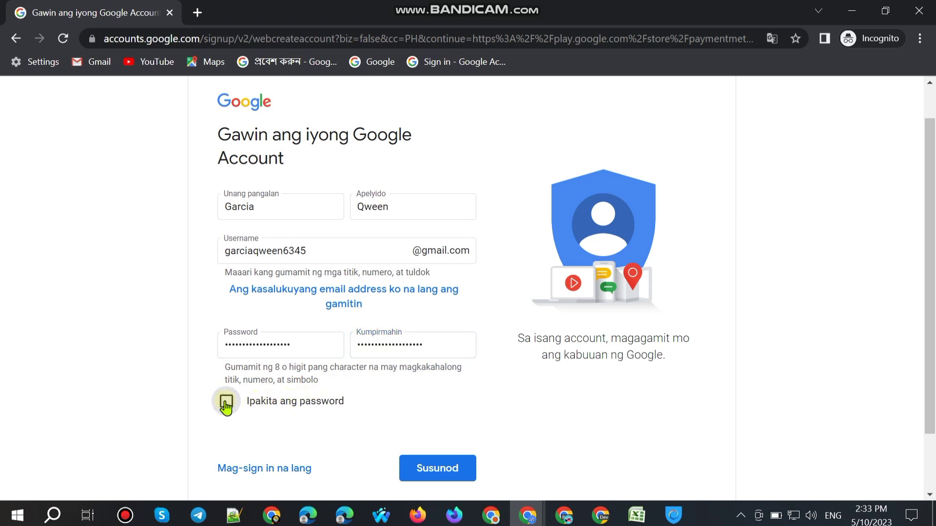
scroll(226, 410, up, 1)
scroll(273, 405, down, 2)
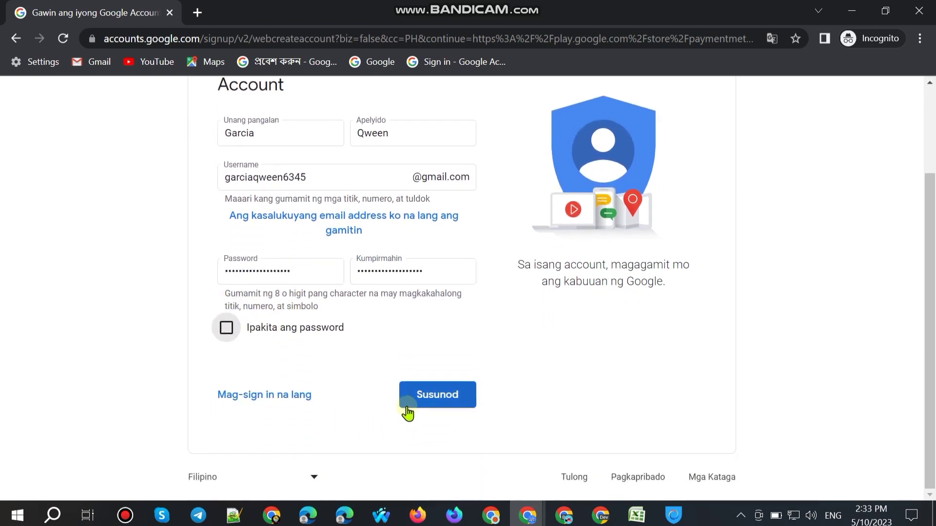
scroll(309, 396, up, 1)
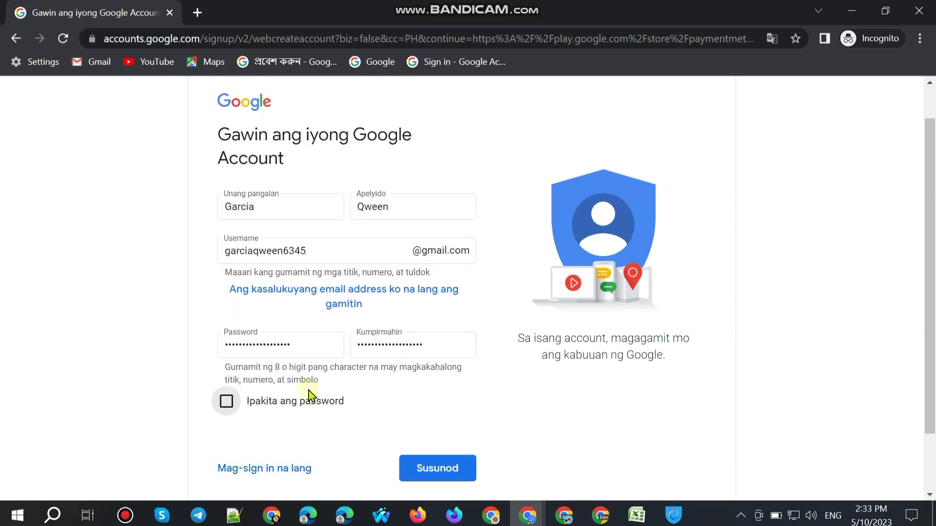
Edit the first and last names, append 564644 to the username, and submit the form
click(268, 213)
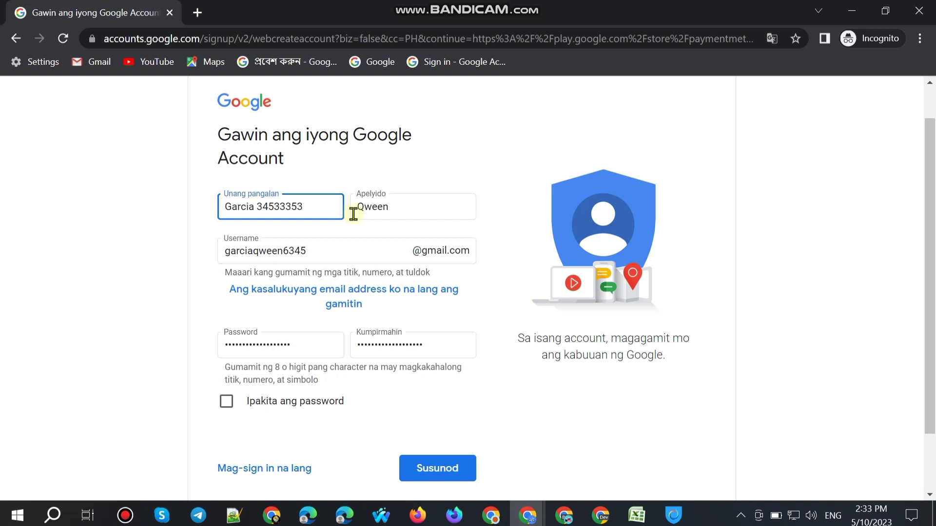
click(398, 209)
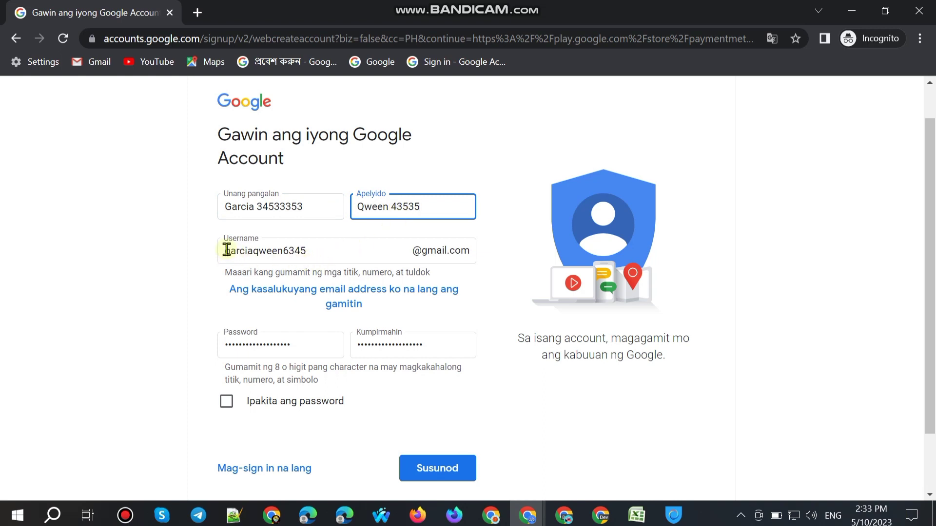
click(314, 250)
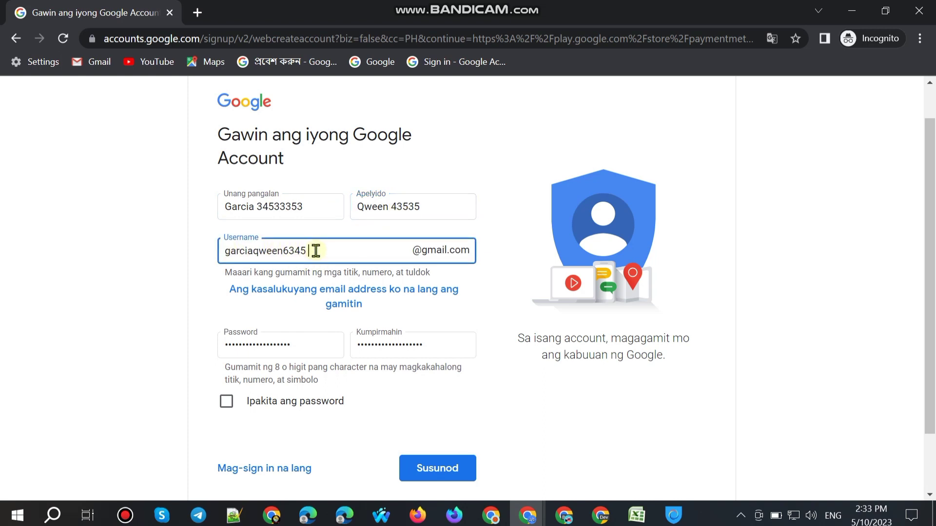
text(5646446)
scroll(227, 297, down, 1)
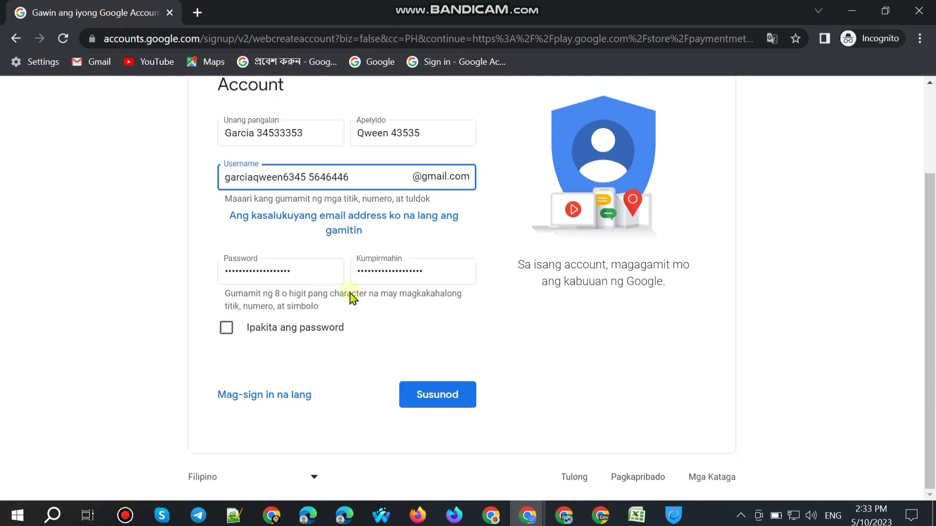
click(434, 405)
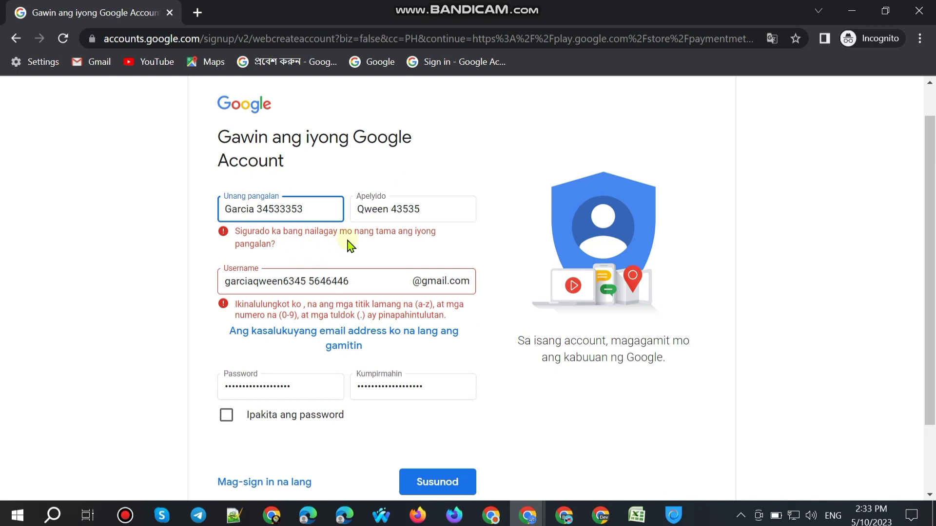
Trim the added digits from the last name and username, then resubmit
double_click(285, 209)
drag(430, 205, 407, 209)
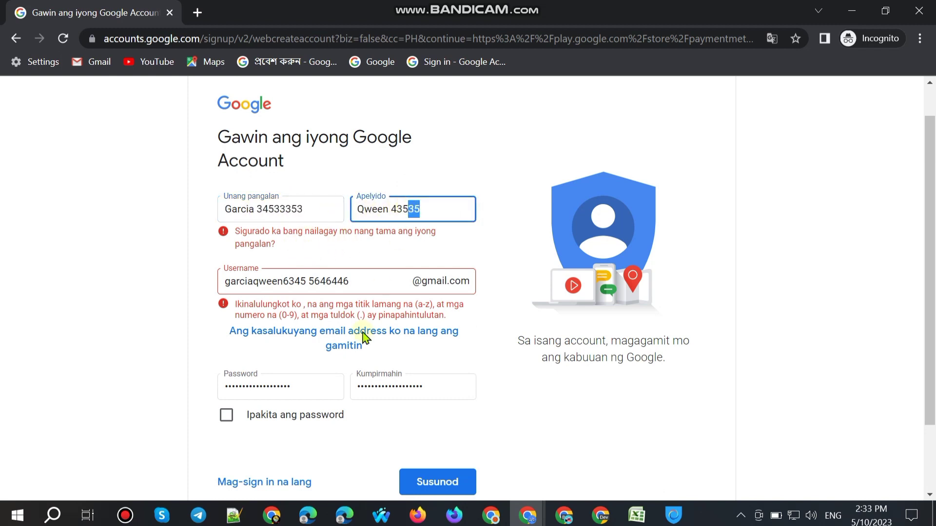
drag(356, 282, 308, 283)
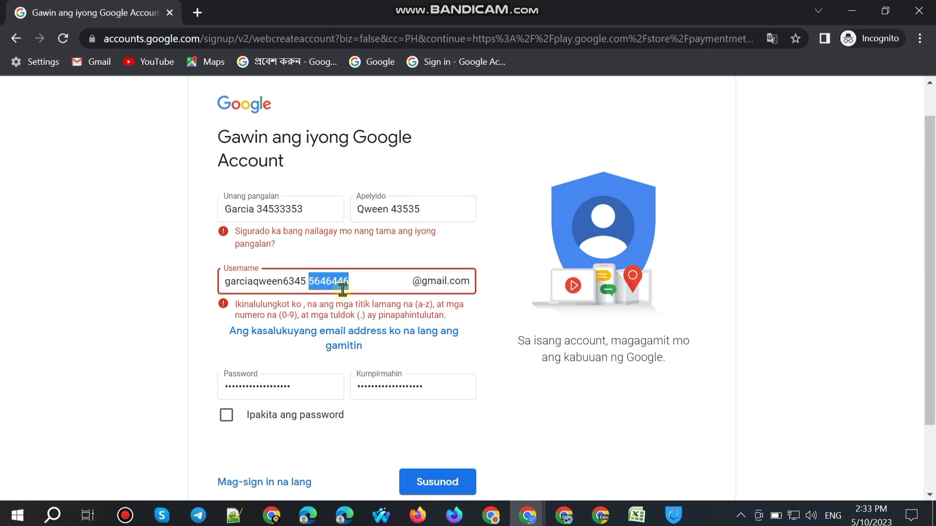
click(467, 380)
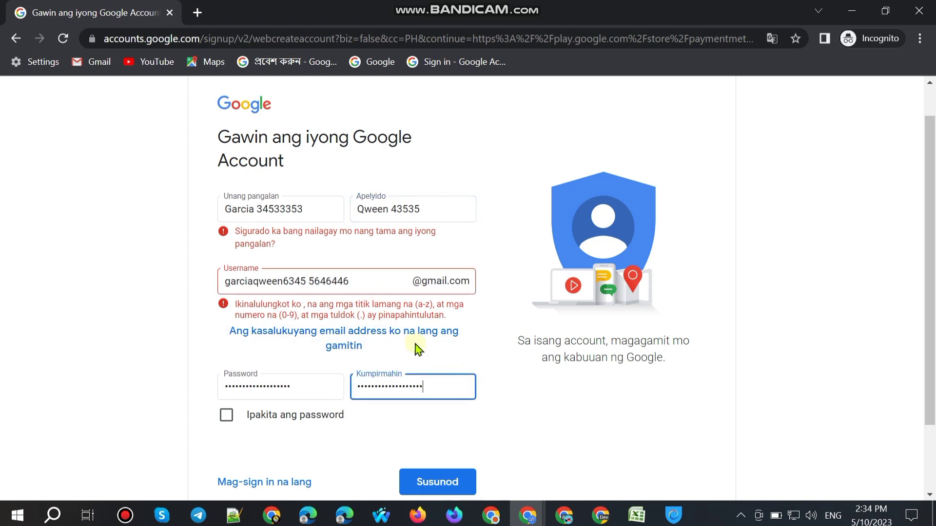
click(312, 216)
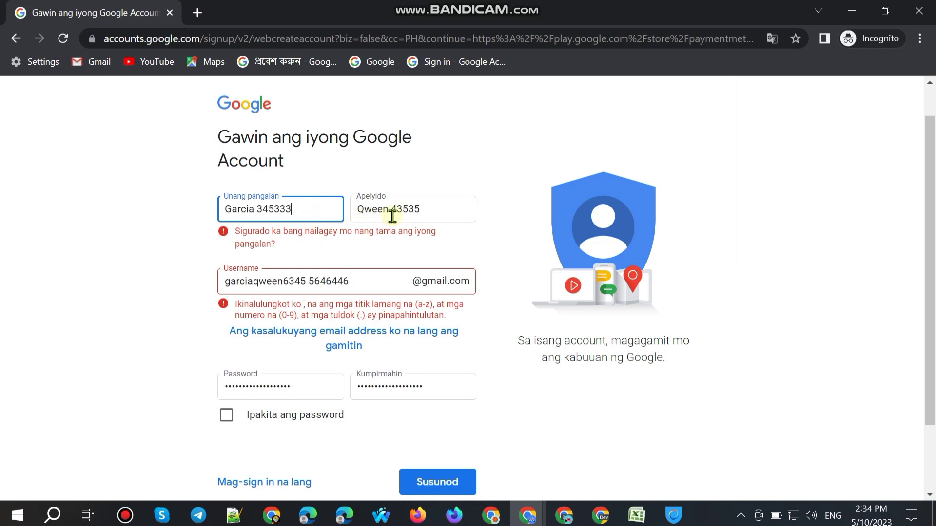
click(442, 209)
key(BackSpace)
key(BackSpace)
click(365, 280)
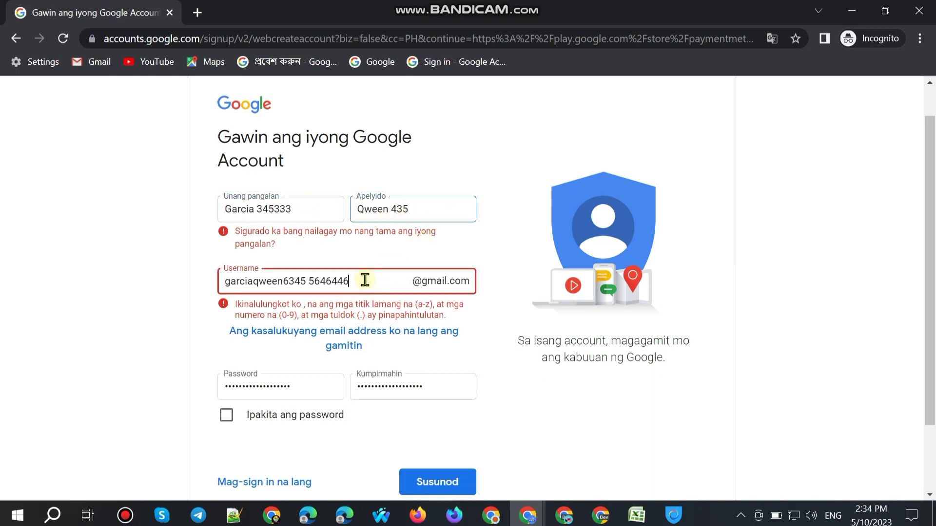
key(BackSpace)
scroll(415, 371, down, 2)
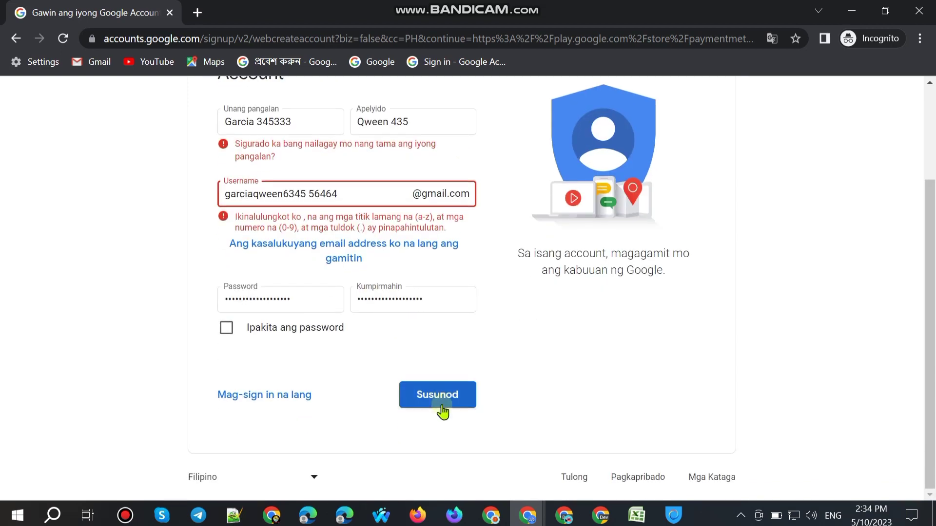
click(432, 401)
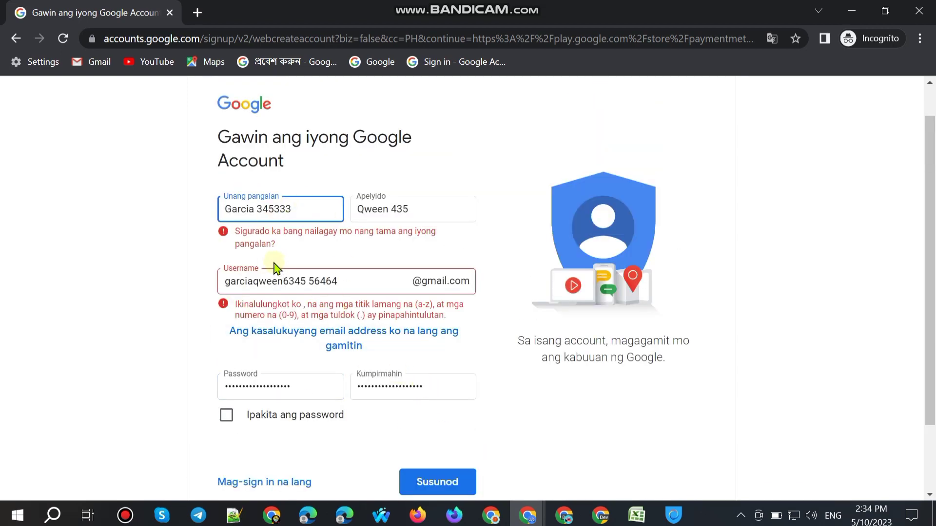
Delete more digits from the first name, last name and username, and resubmit
key(BackSpace)
click(416, 213)
key(BackSpace)
key(BackSpace)
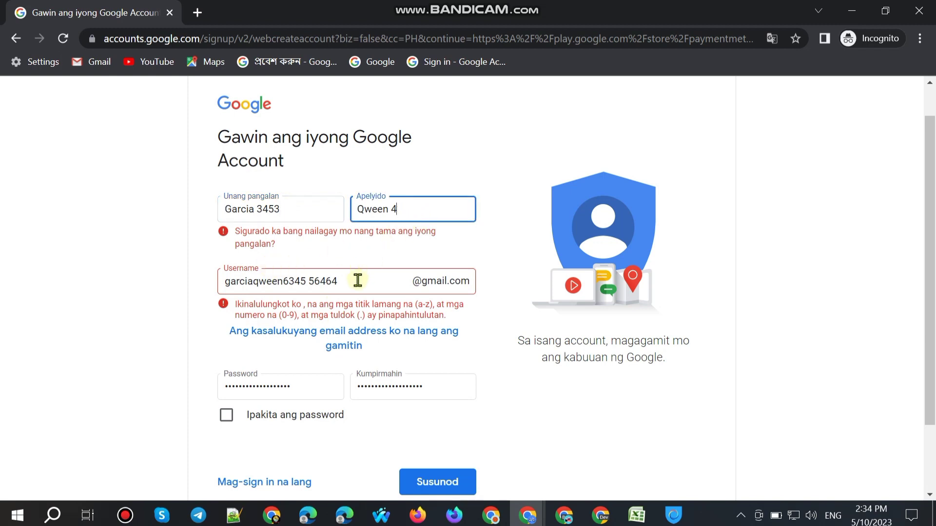
click(357, 280)
scroll(355, 282, down, 2)
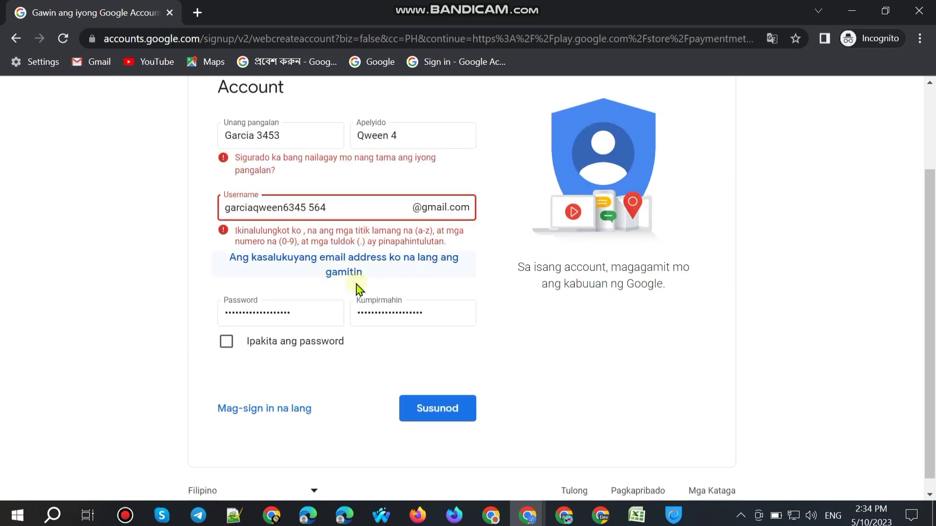
click(433, 405)
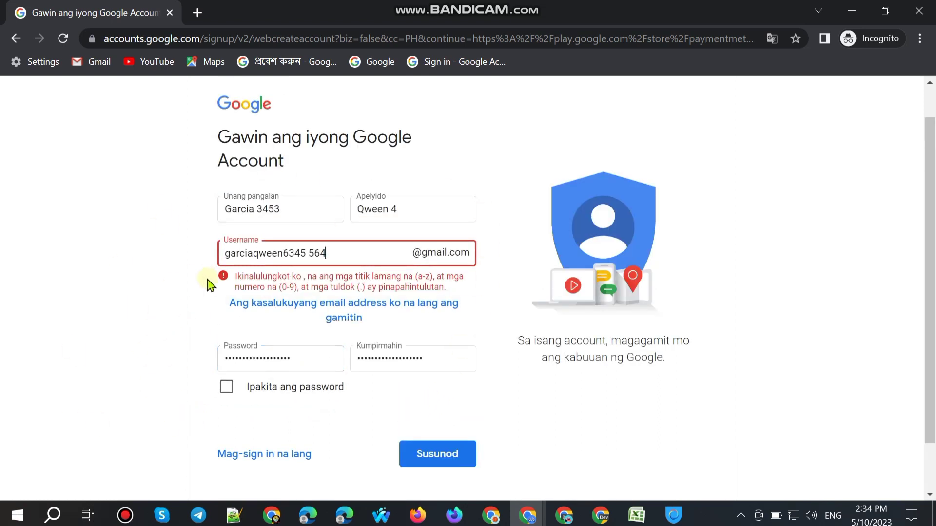
Remove the remaining trailing digits from the last name and username and submit the revised username
click(284, 216)
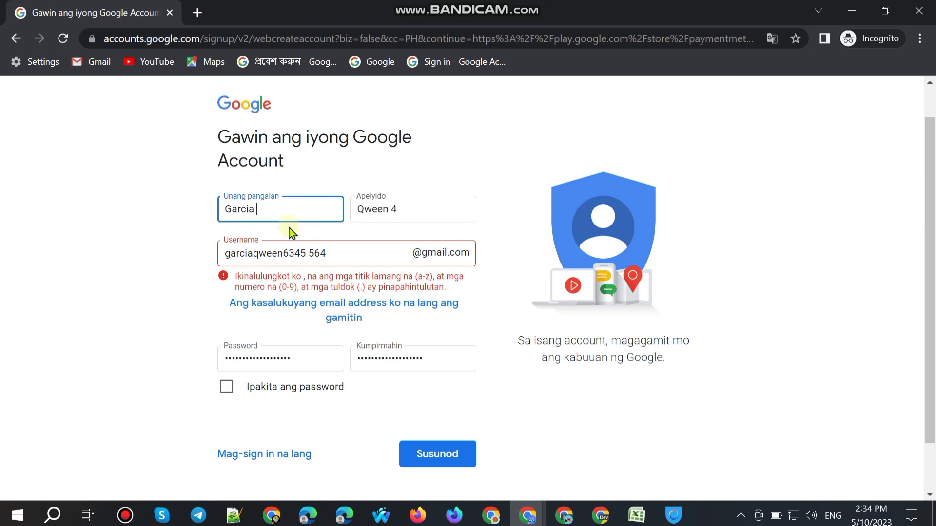
click(411, 210)
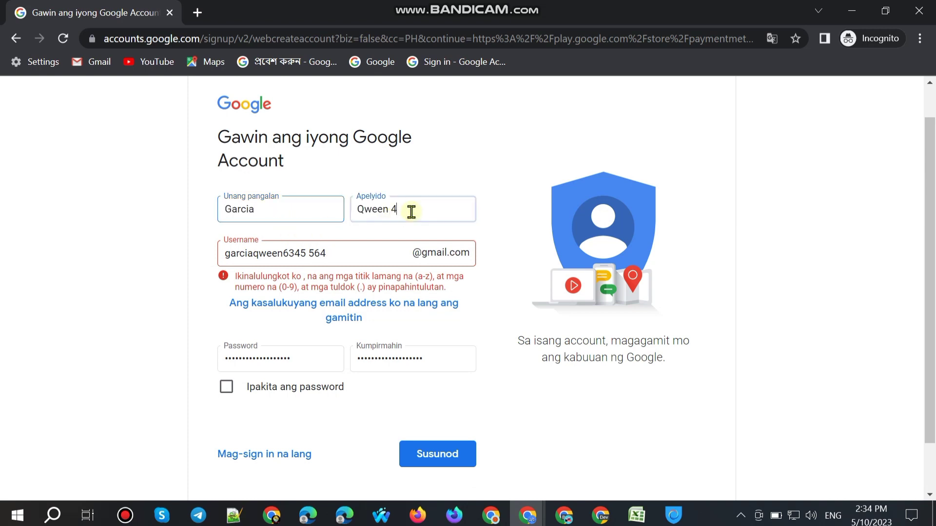
key(BackSpace)
click(349, 260)
key(BackSpace)
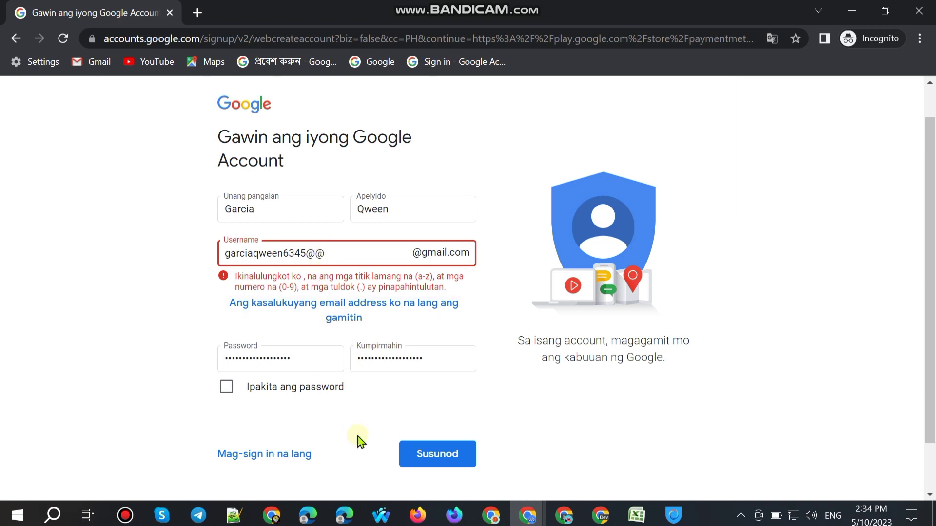
click(418, 457)
click(432, 454)
click(518, 276)
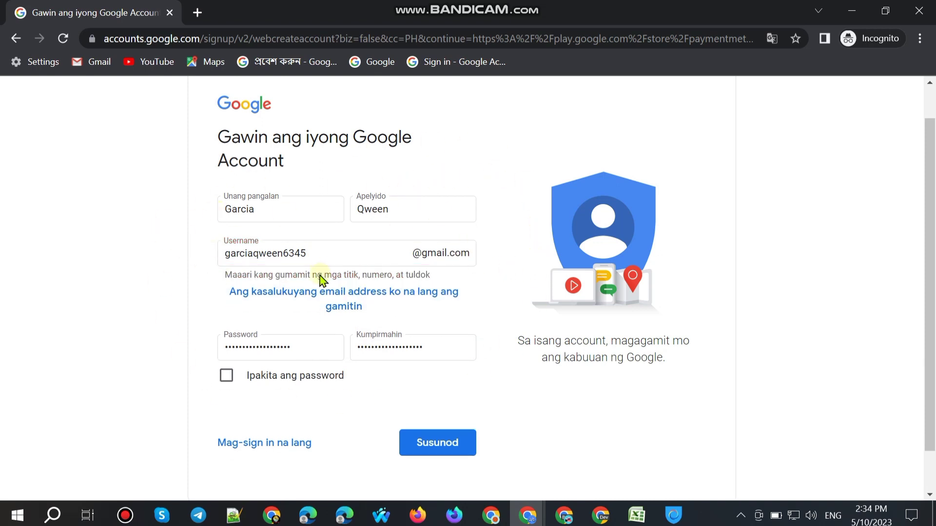
Reveal the passwords and review the password, confirmation, username, first and last names
click(227, 376)
click(241, 346)
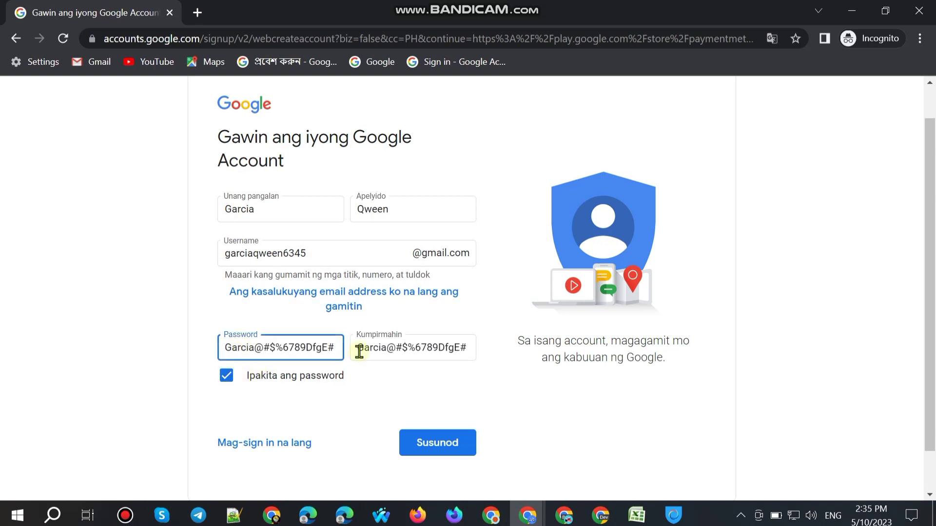
click(378, 346)
click(328, 254)
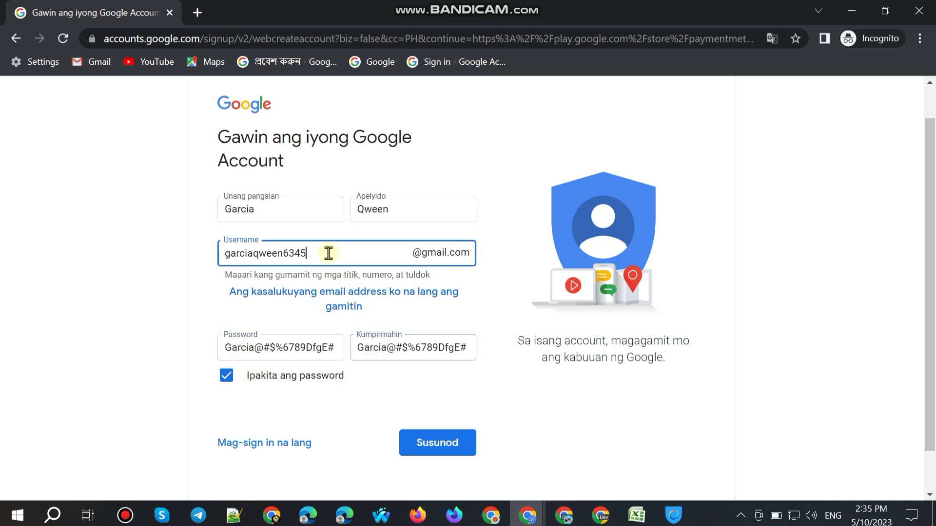
click(300, 210)
click(375, 208)
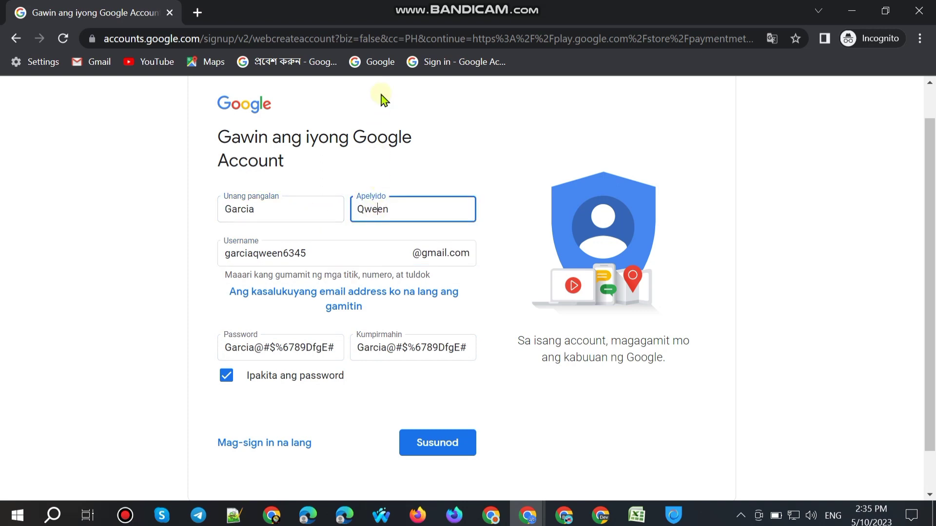
click(341, 37)
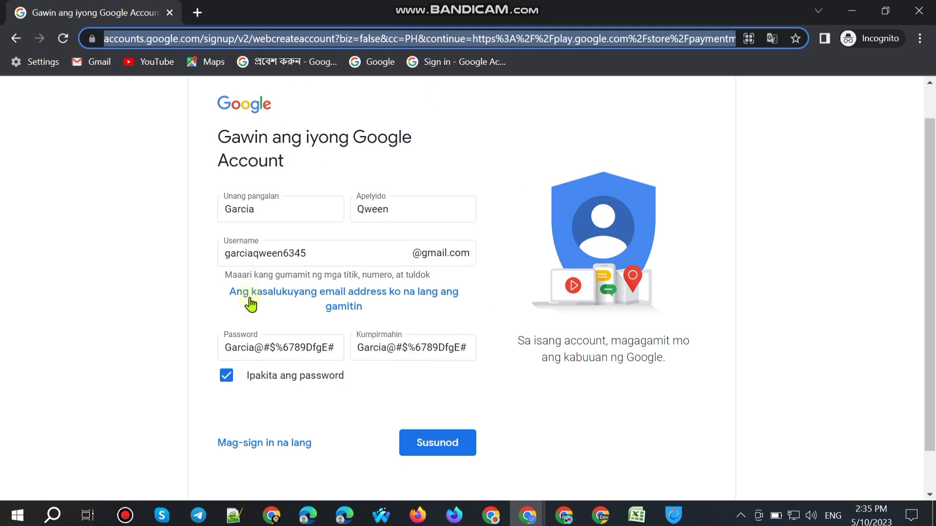
Mask the passwords again and submit the form with Susunod
click(227, 378)
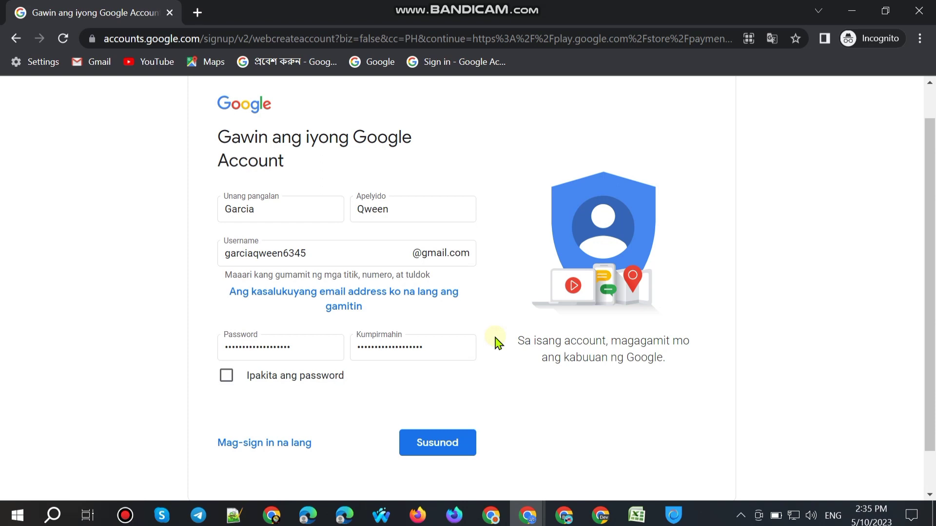
scroll(482, 354, down, 1)
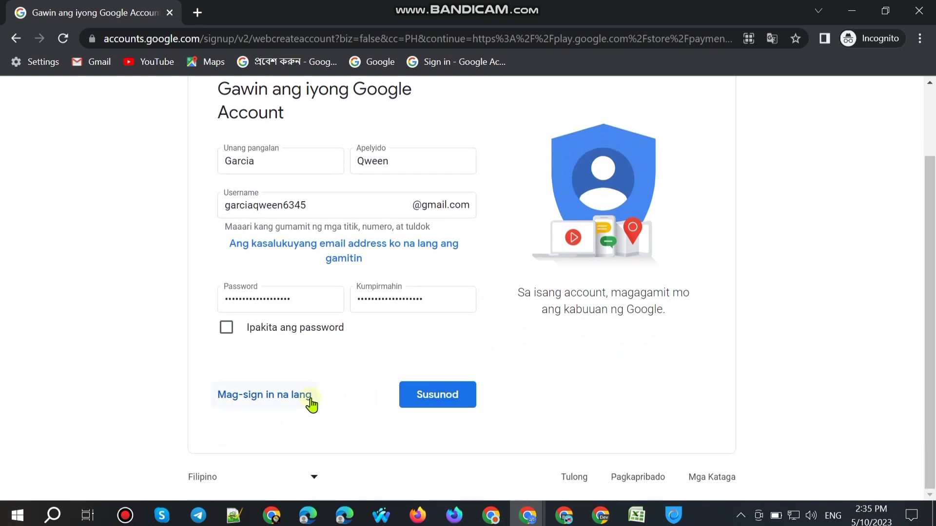
scroll(311, 397, up, 2)
scroll(312, 393, down, 2)
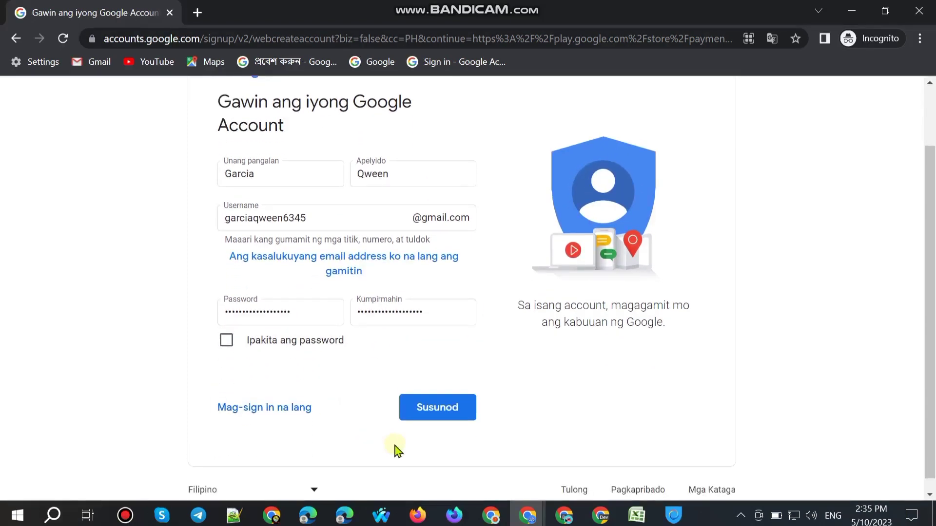
click(445, 414)
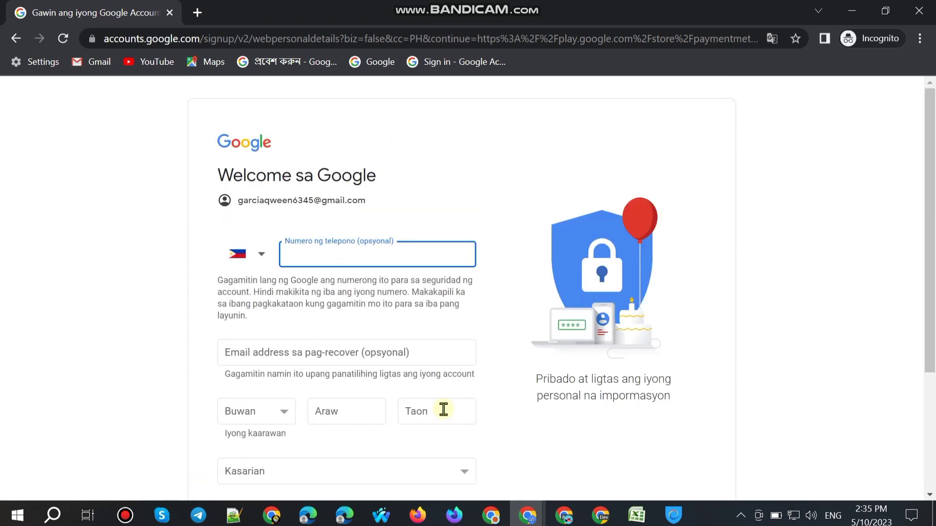
Log the password in Sheets cell B68, copy the C68 recovery email, and return to its field
click(272, 515)
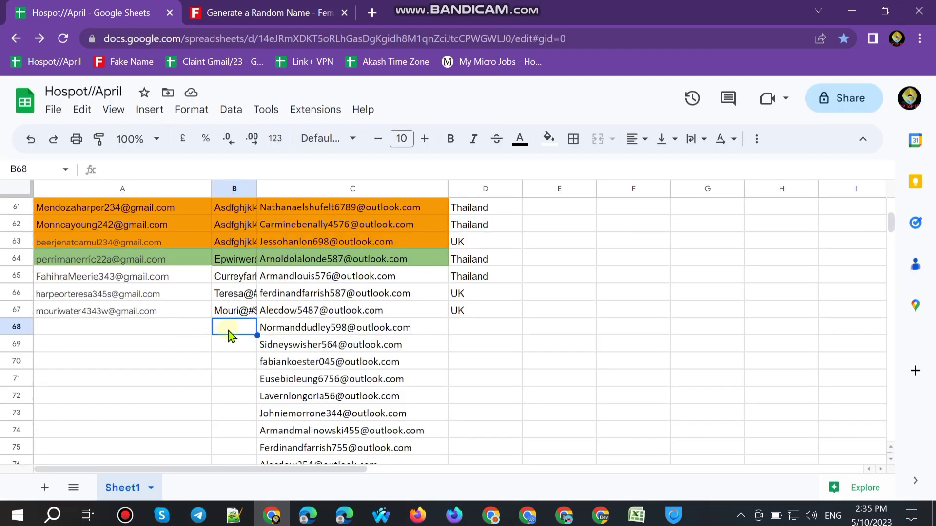
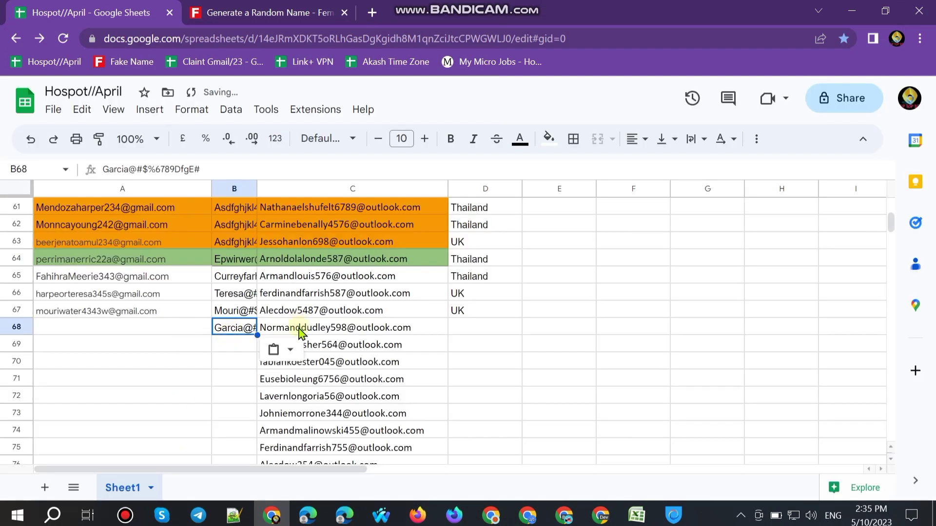
drag(309, 276, 273, 363)
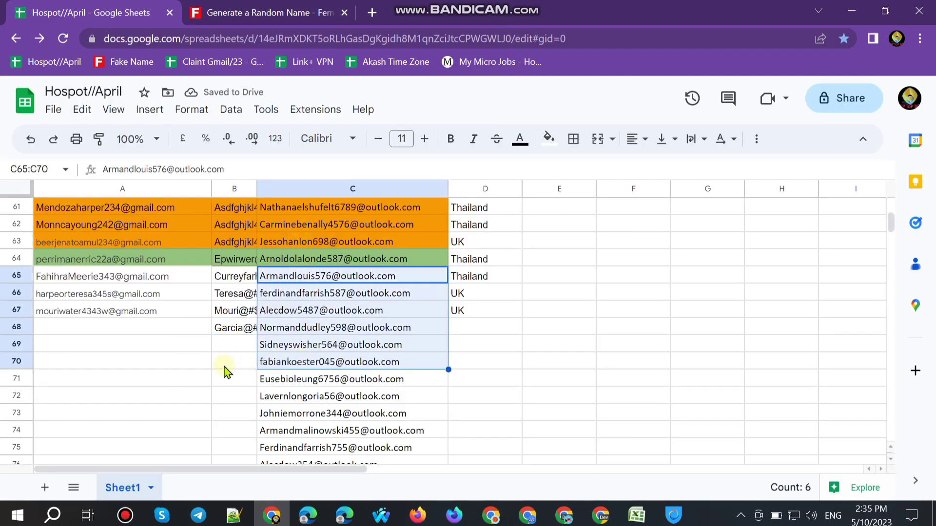
click(226, 365)
click(291, 330)
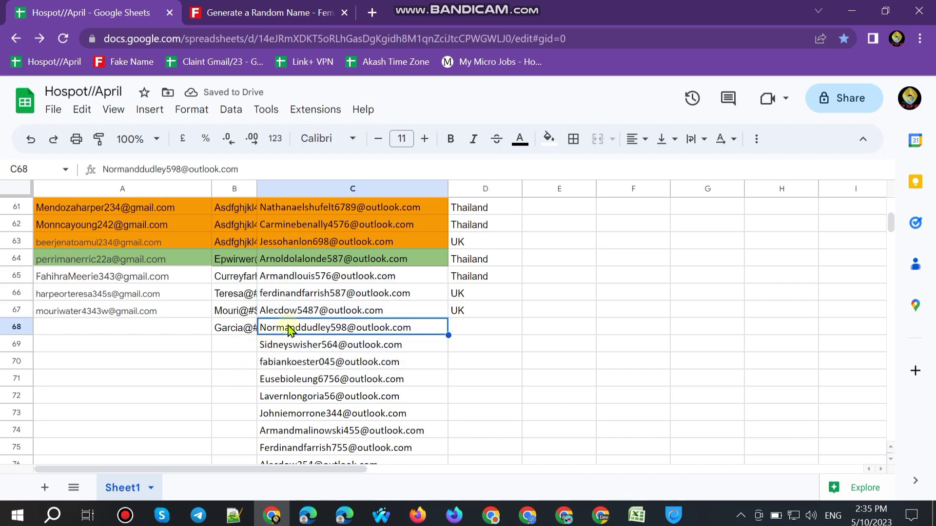
key(ctrl+c)
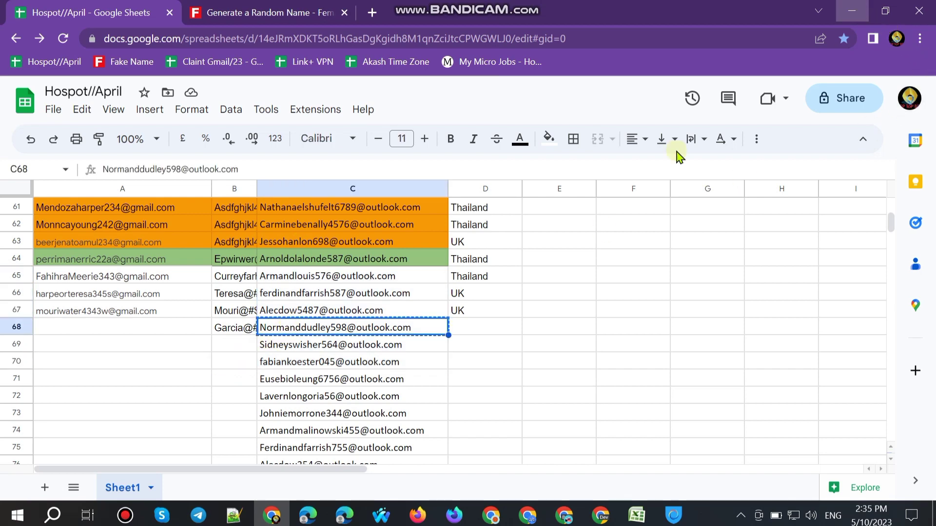
key(alt+Tab)
click(271, 352)
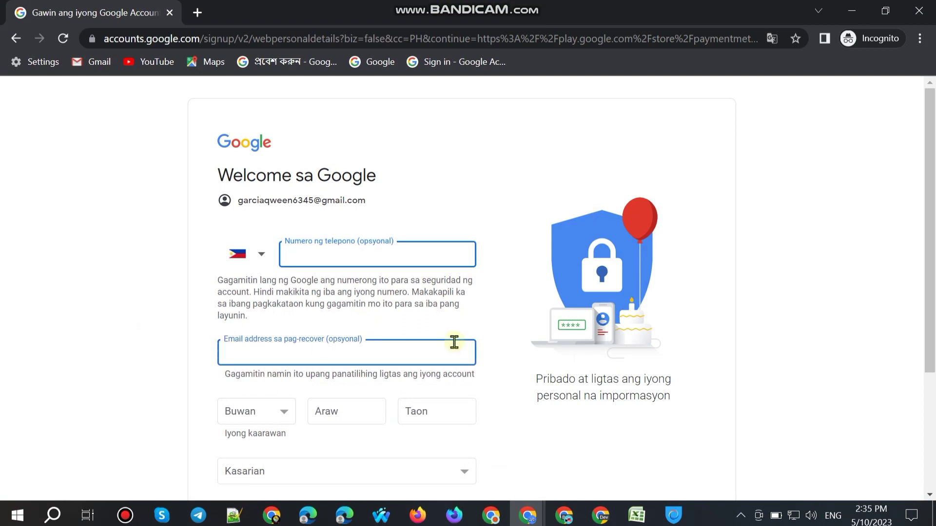
Paste the recovery email and log the new Gmail address in Sheets cell A68
key(ctrl+v)
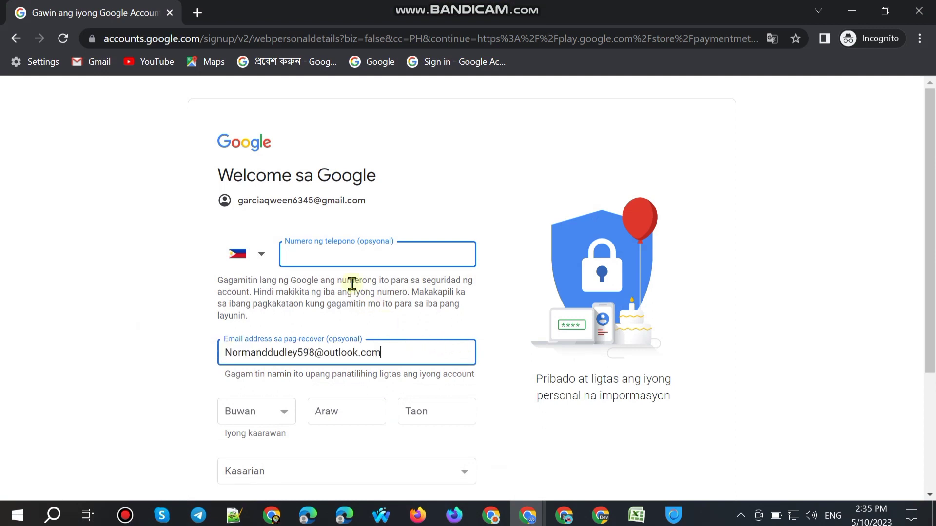
triple_click(266, 202)
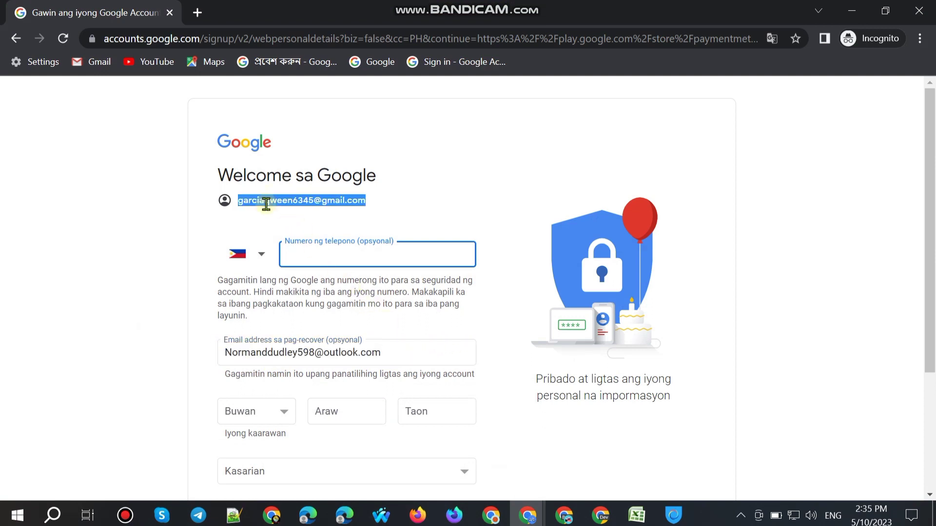
right_click(292, 202)
click(302, 213)
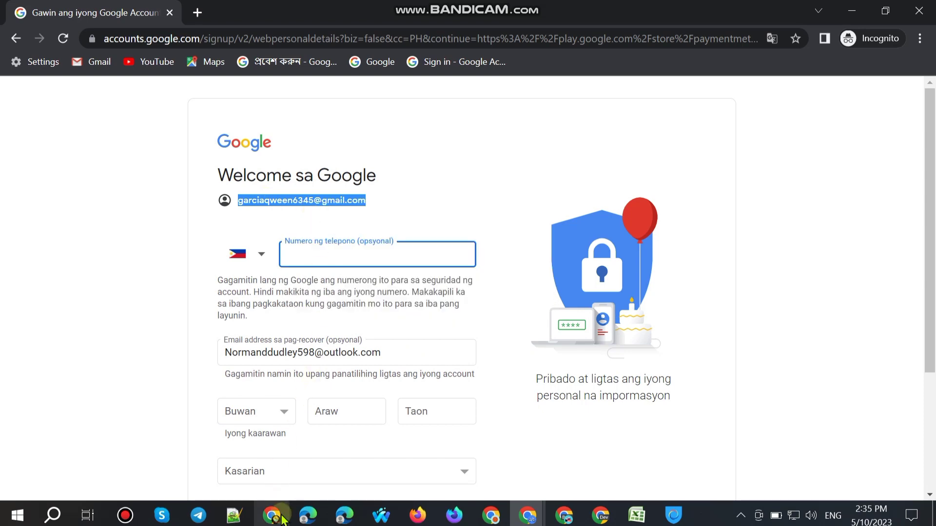
click(272, 515)
click(157, 330)
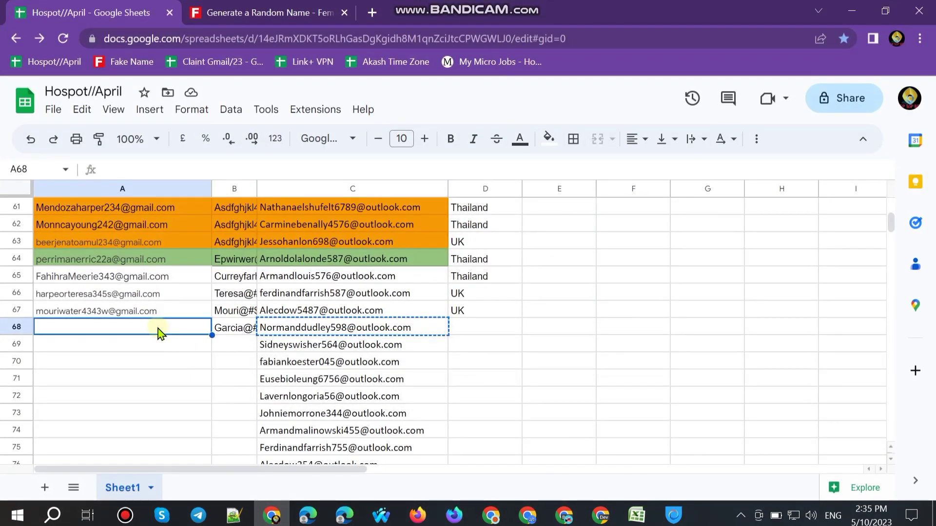
key(ctrl+v)
click(155, 347)
click(227, 329)
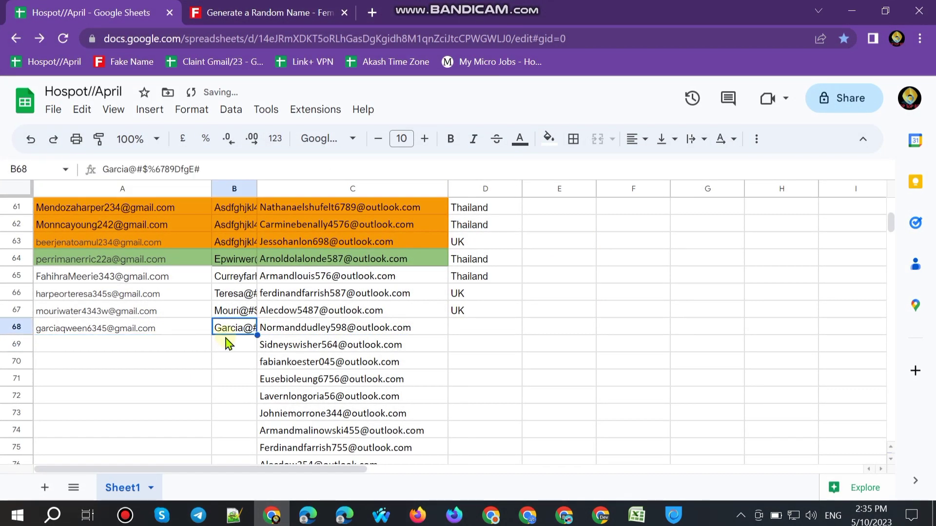
click(235, 347)
key(alt+Tab)
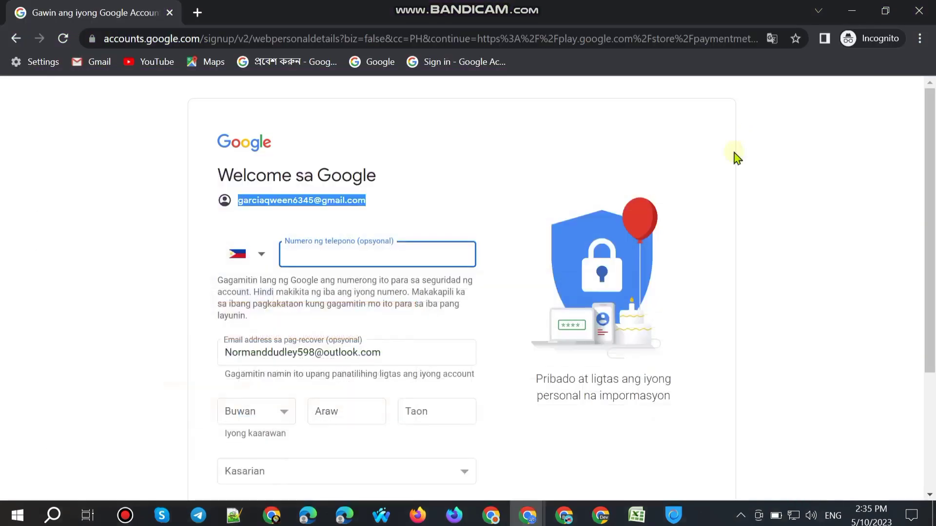
Set the birthday to Mayo 15, 1990 and the gender to Babae
click(251, 341)
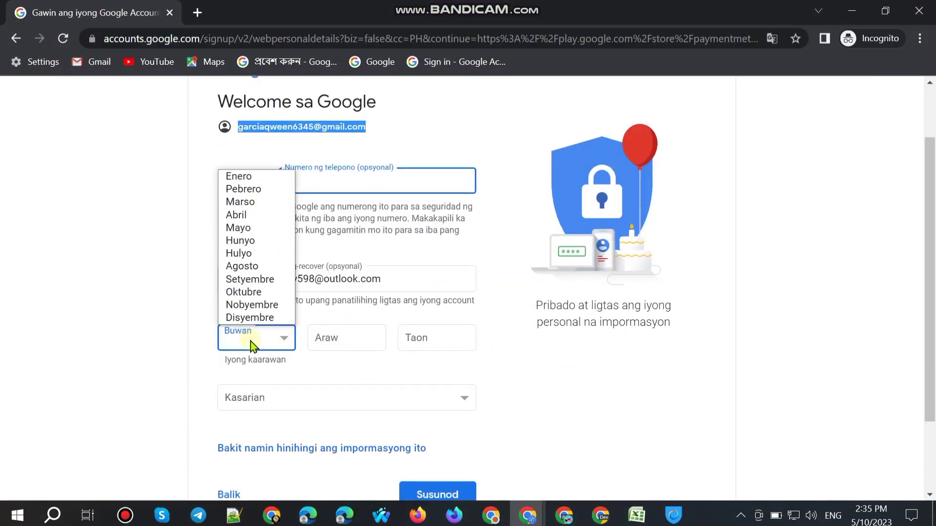
click(264, 227)
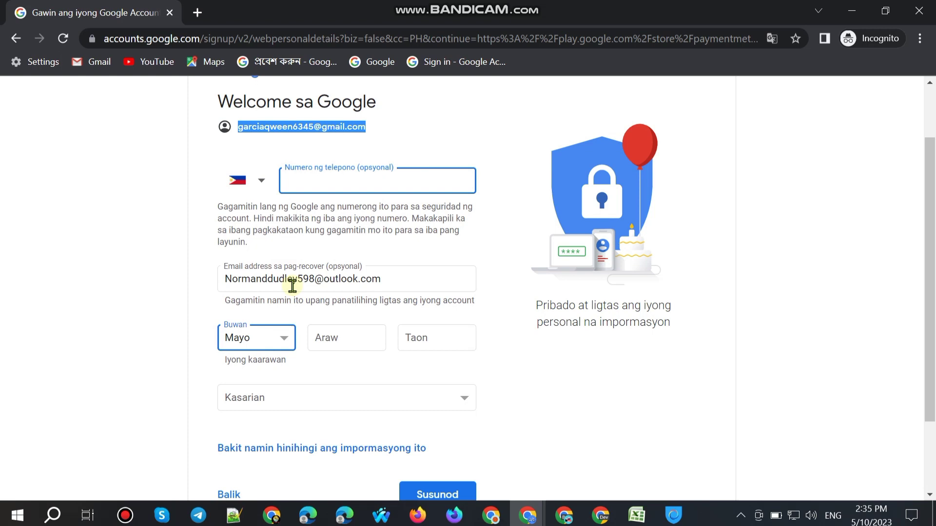
click(331, 346)
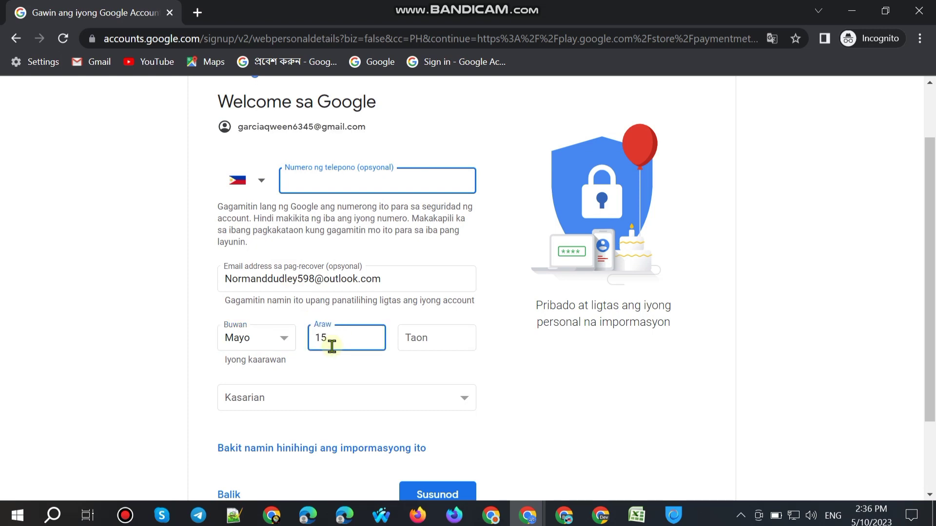
click(442, 336)
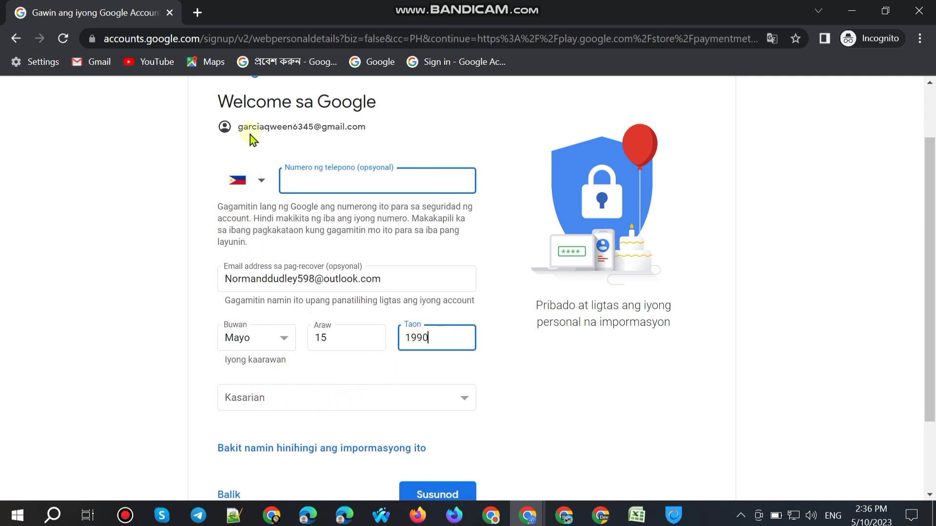
click(244, 403)
click(238, 422)
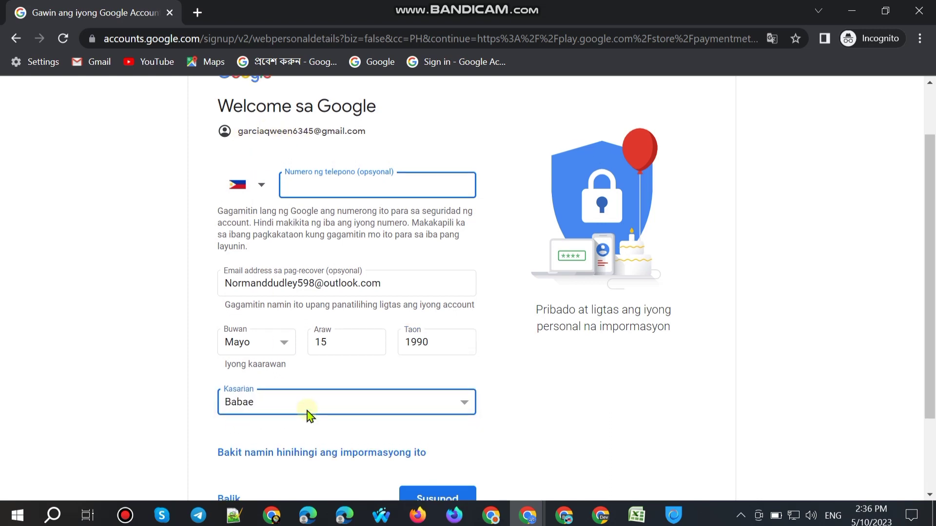
scroll(308, 415, up, 2)
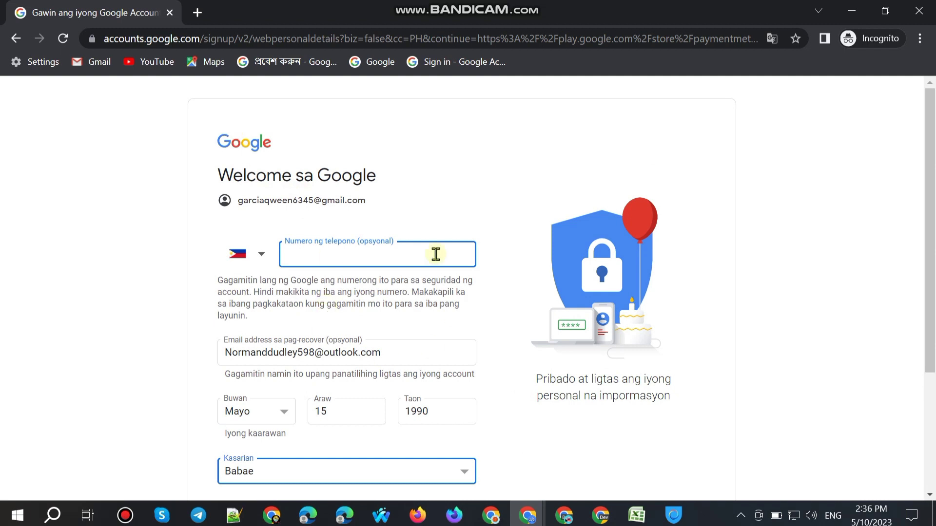
scroll(332, 312, down, 2)
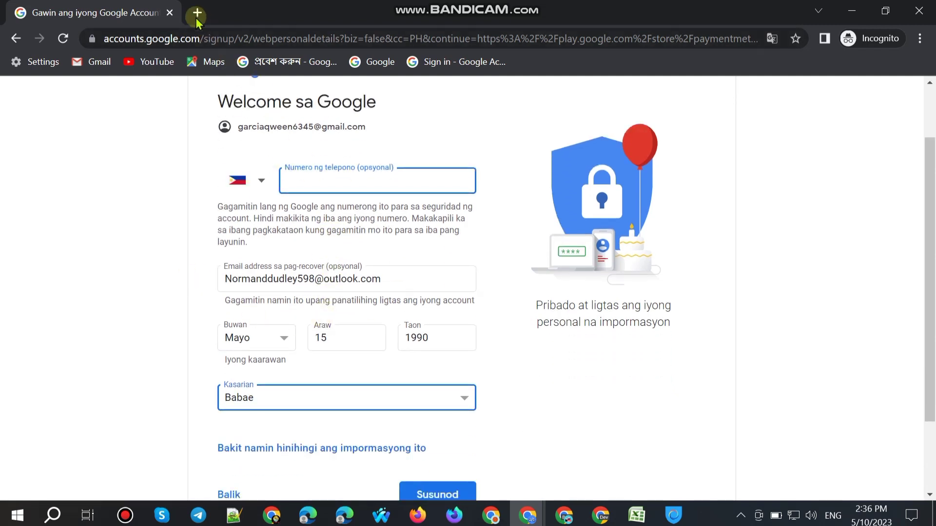
In a new incognito tab, go to YouTube sign-in and start a personal-use Google Account
click(197, 13)
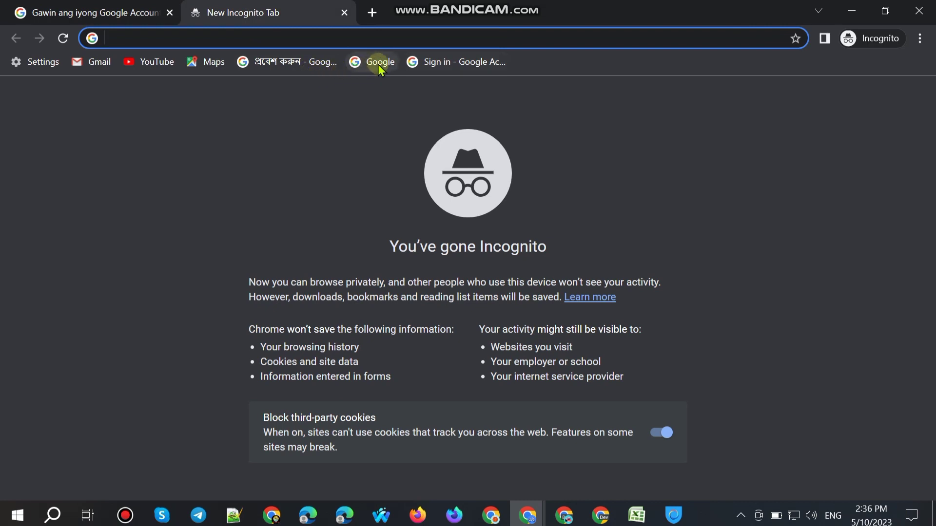
click(150, 64)
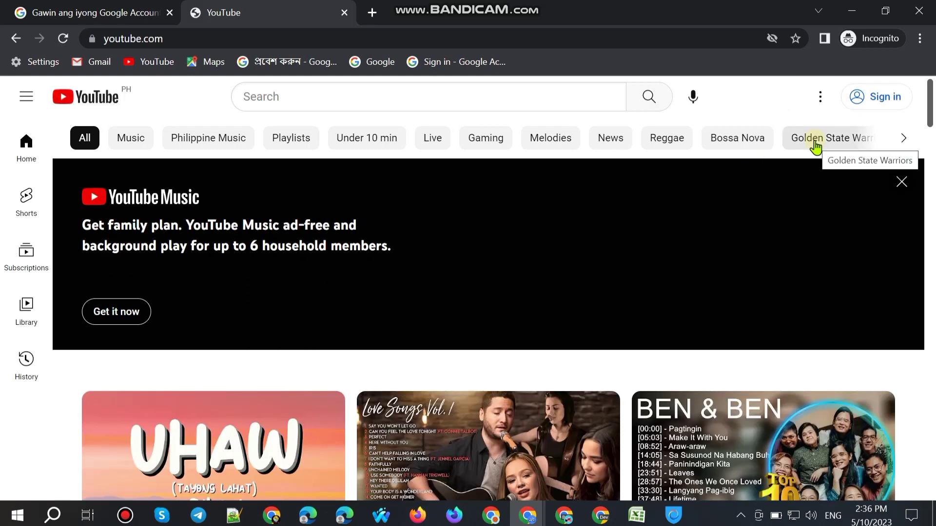
click(873, 99)
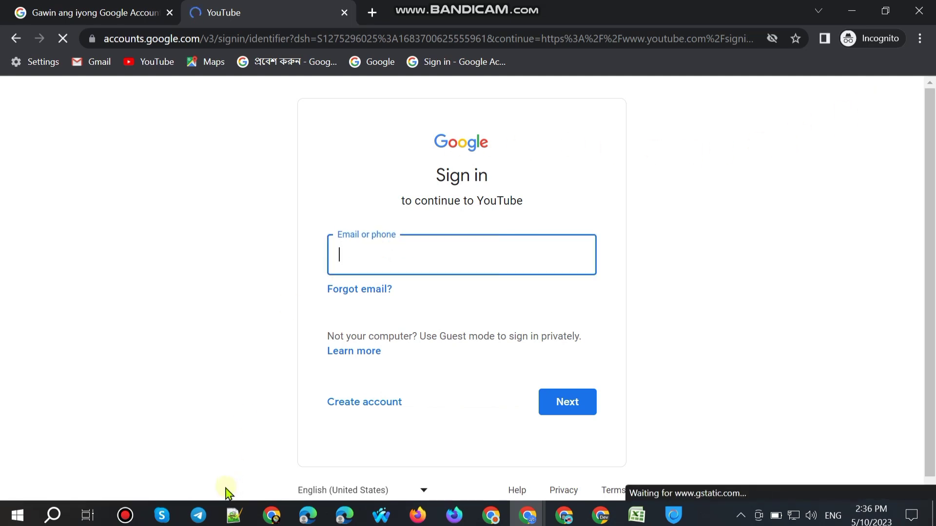
click(380, 410)
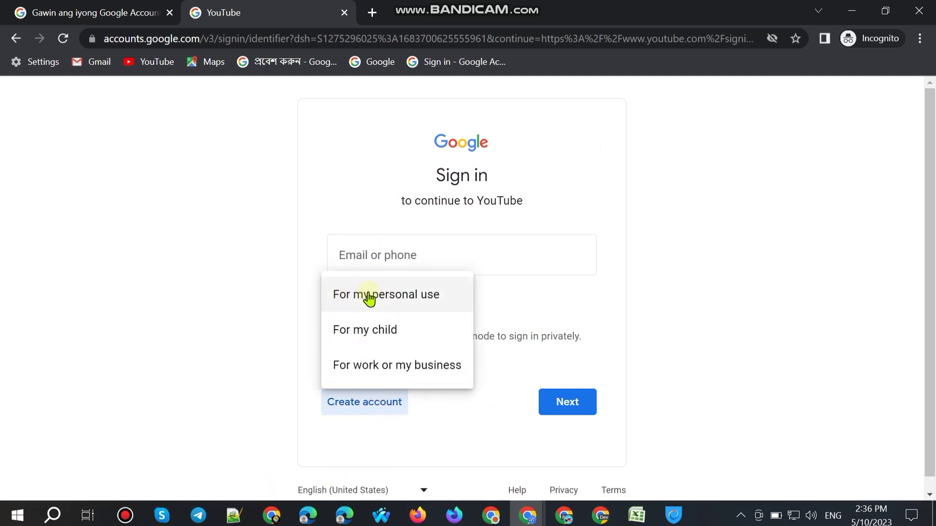
click(416, 296)
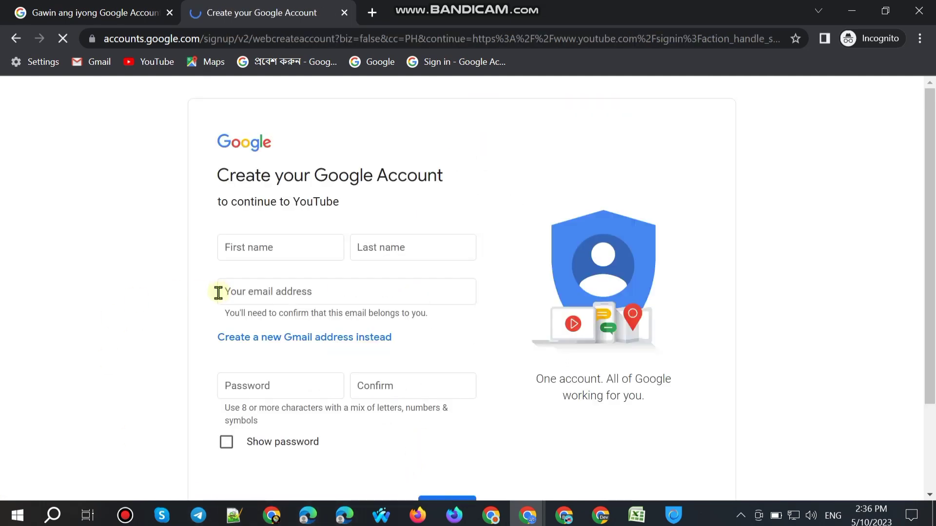
Switch to creating a new Gmail address and fill in the first and last names
click(280, 338)
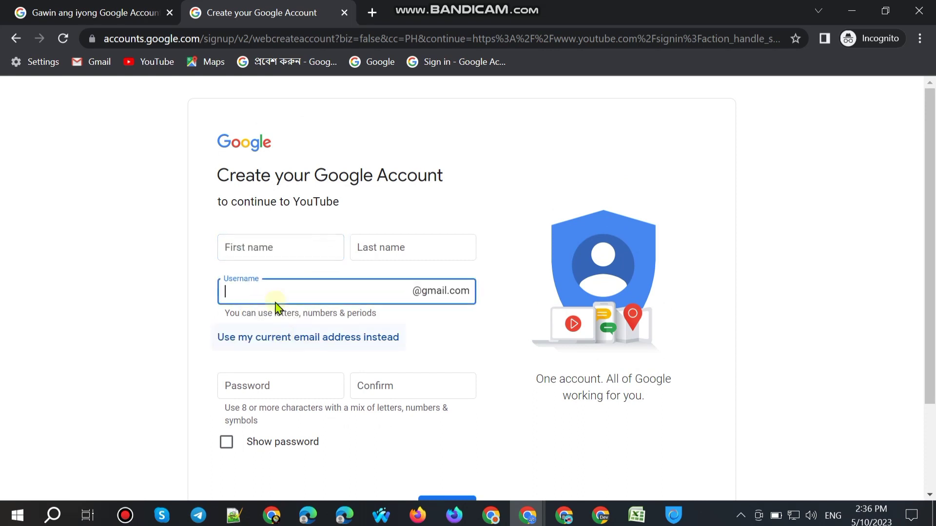
click(270, 247)
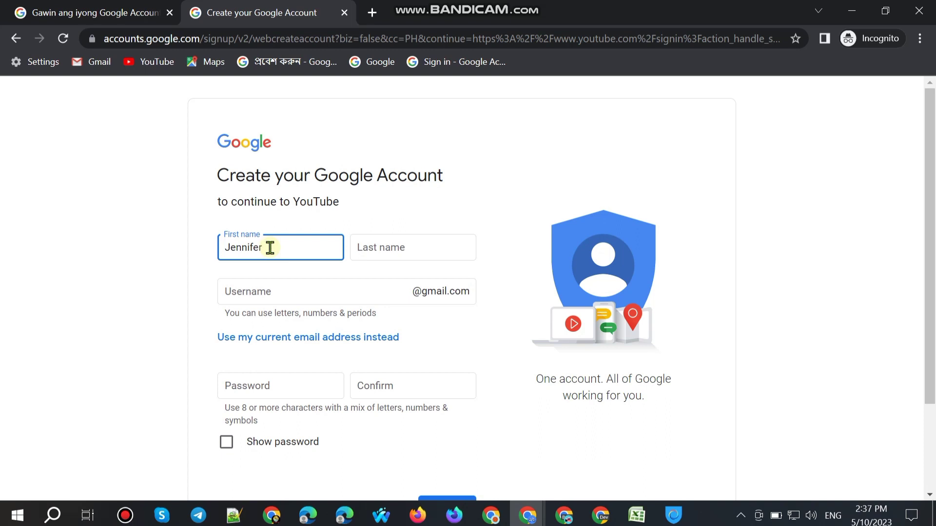
key(Tab)
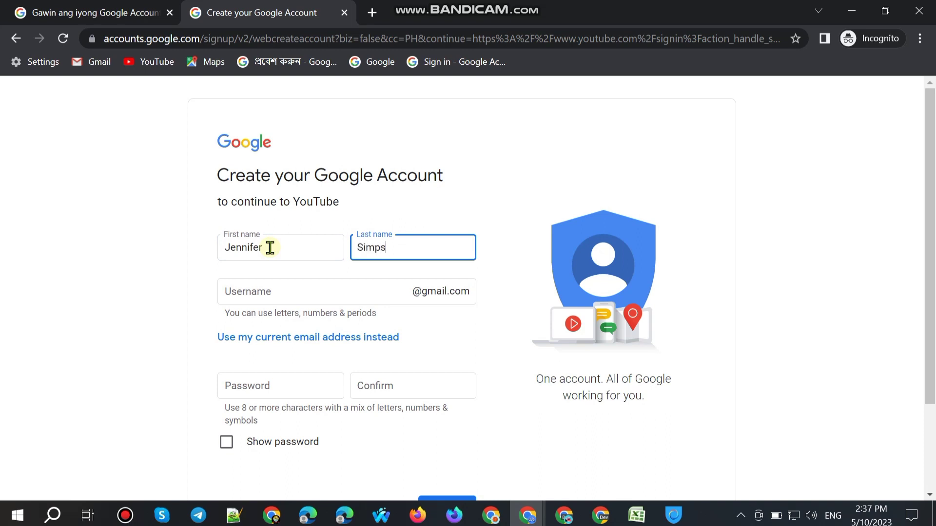
click(272, 247)
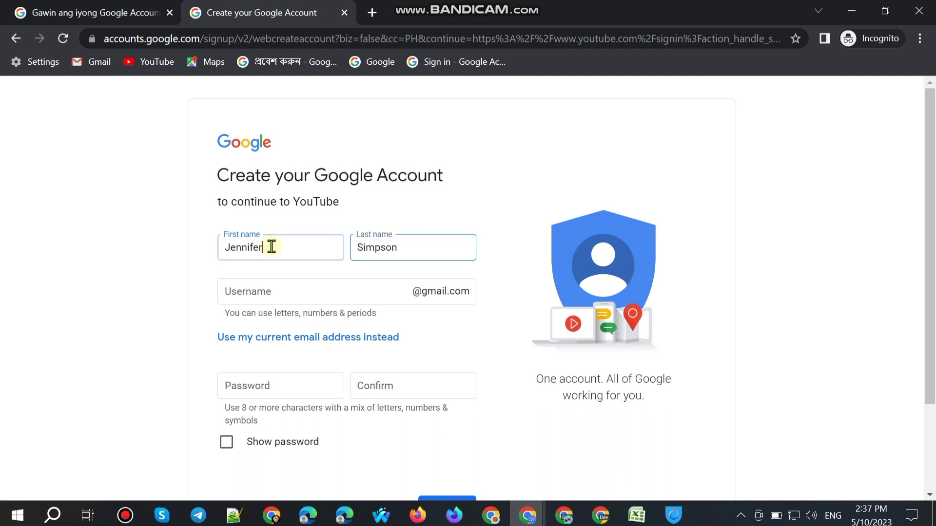
click(422, 251)
scroll(425, 250, down, 1)
scroll(425, 250, down, 1)
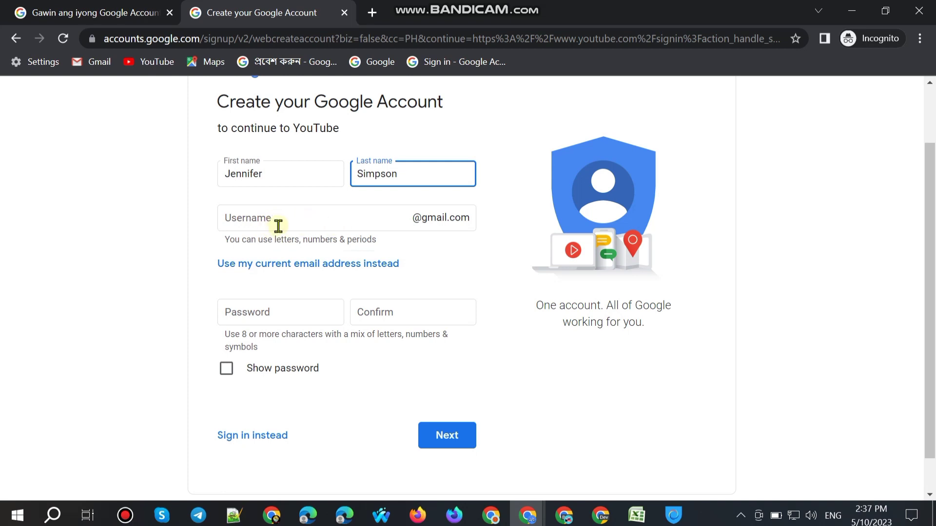
scroll(292, 289, up, 2)
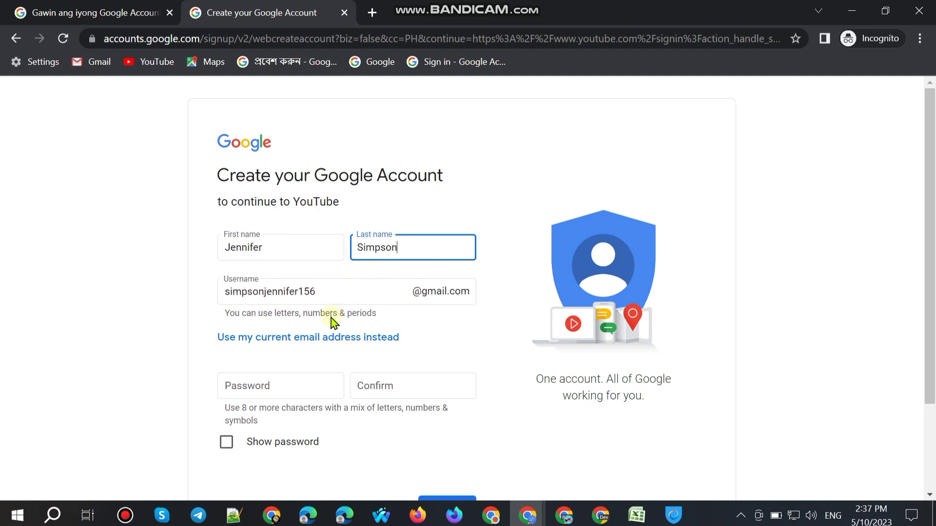
scroll(291, 250, down, 2)
scroll(292, 229, down, 1)
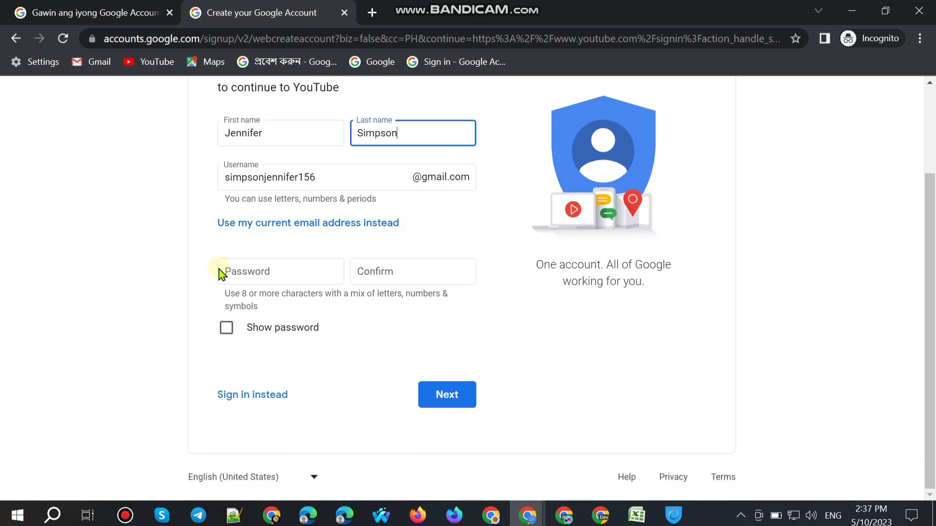
click(237, 135)
drag(237, 135, 253, 135)
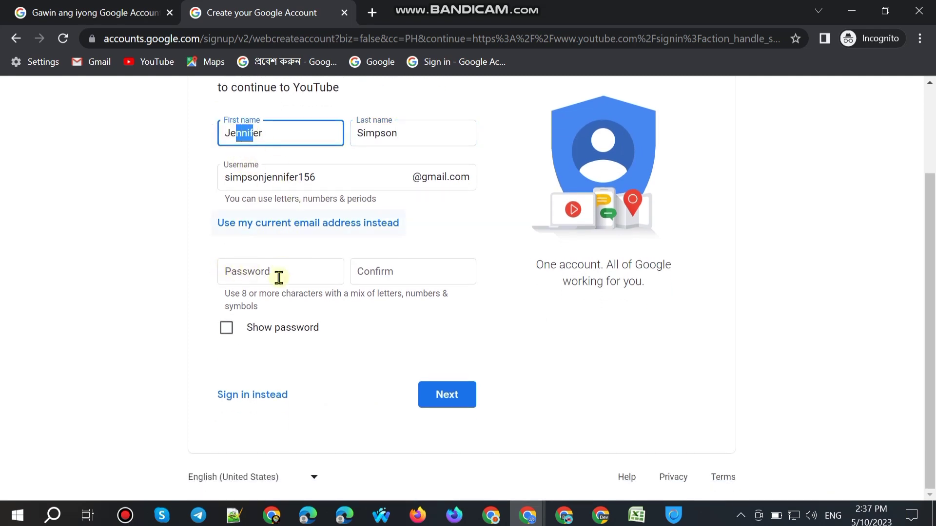
click(377, 134)
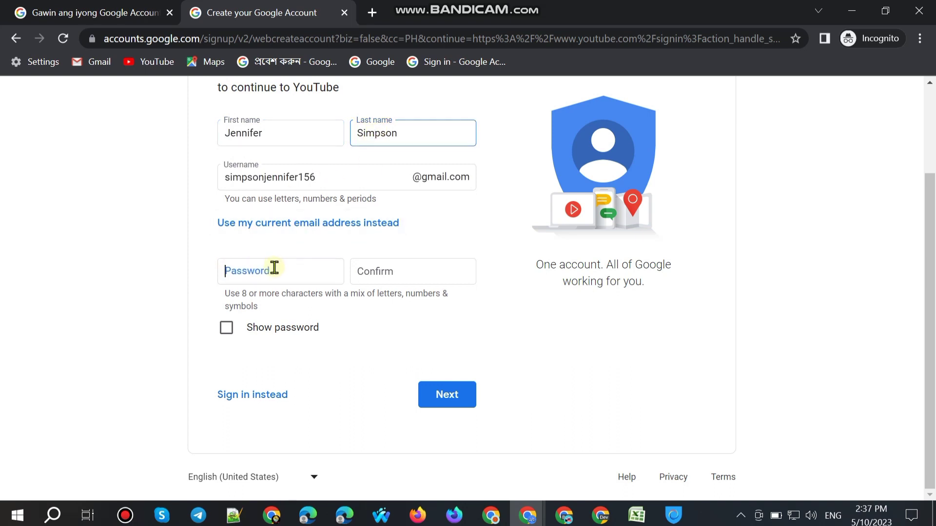
Enter a password, paste it into Confirm, then untick Show password to mask both
click(272, 270)
click(213, 330)
click(271, 271)
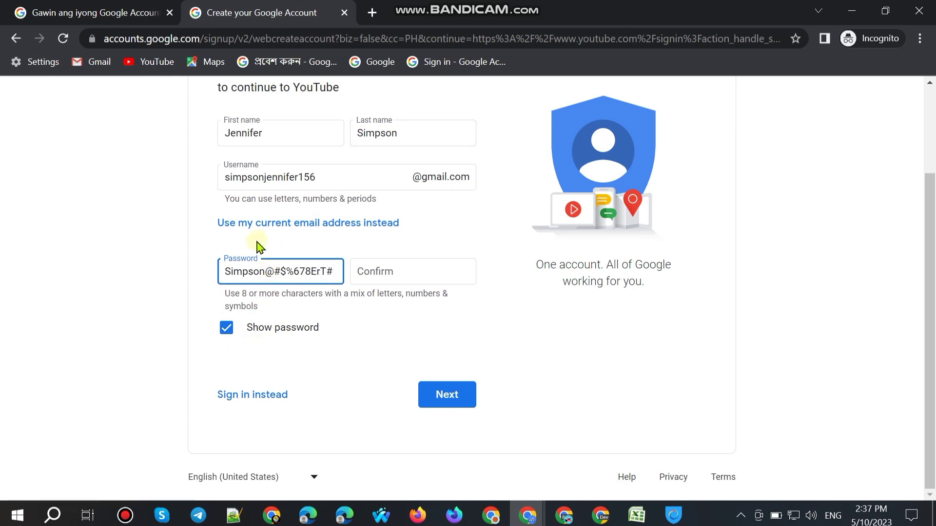
drag(233, 273, 318, 291)
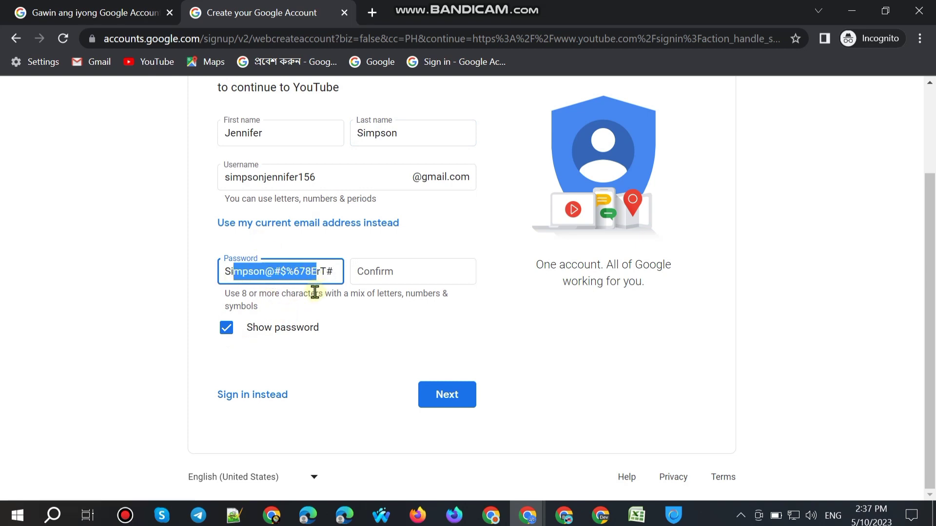
key(ctrl+a)
key(ctrl+c)
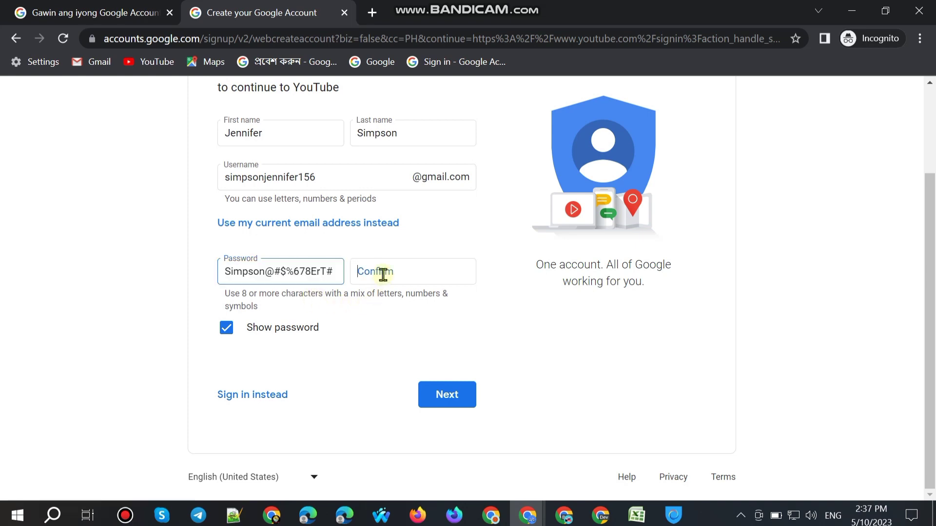
click(382, 272)
key(ctrl+v)
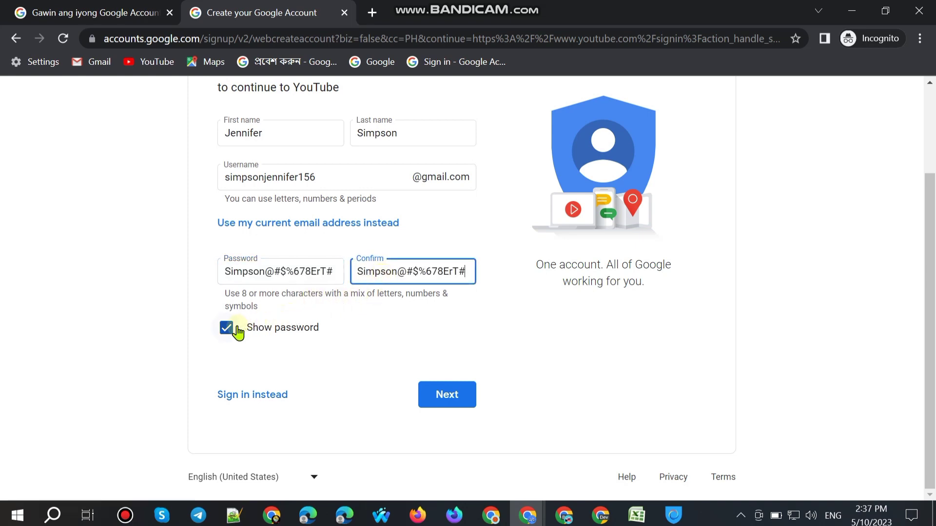
click(227, 333)
scroll(239, 338, up, 2)
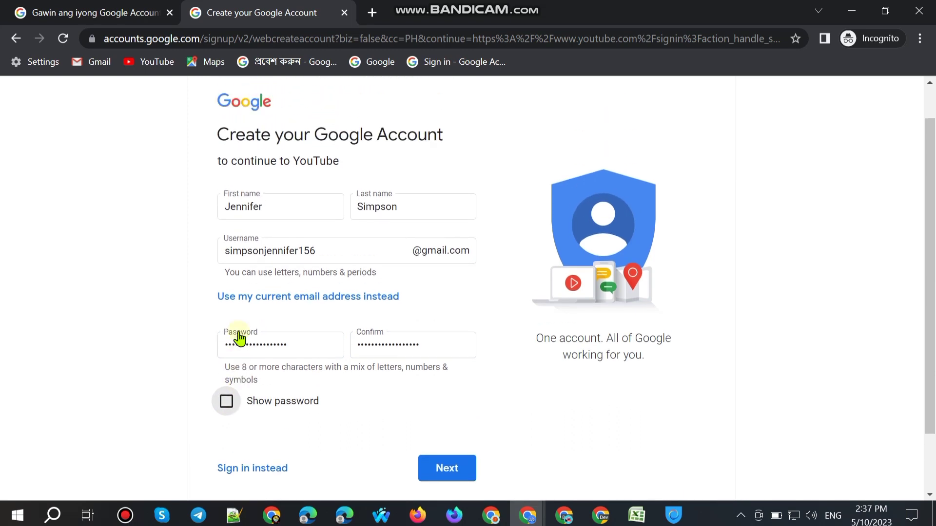
Append digits to the first name and username, then submit the form
click(301, 208)
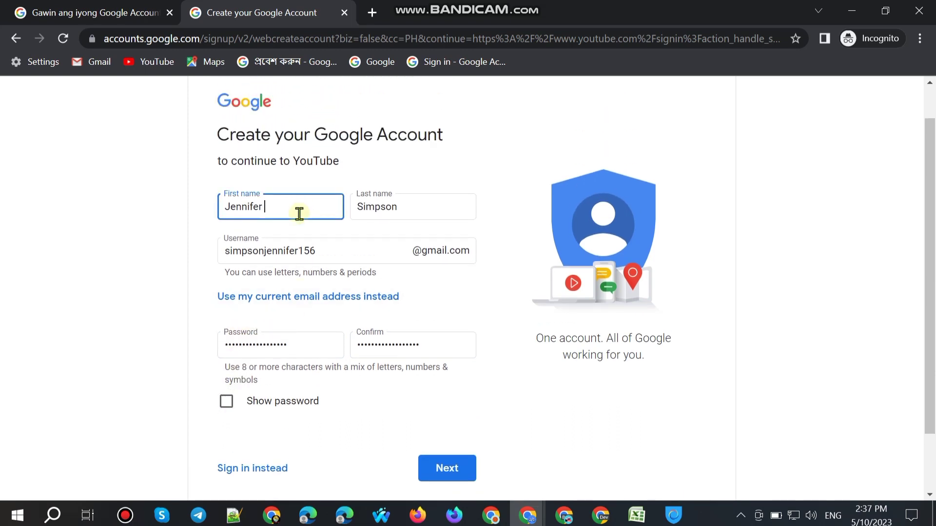
text(342424)
click(419, 210)
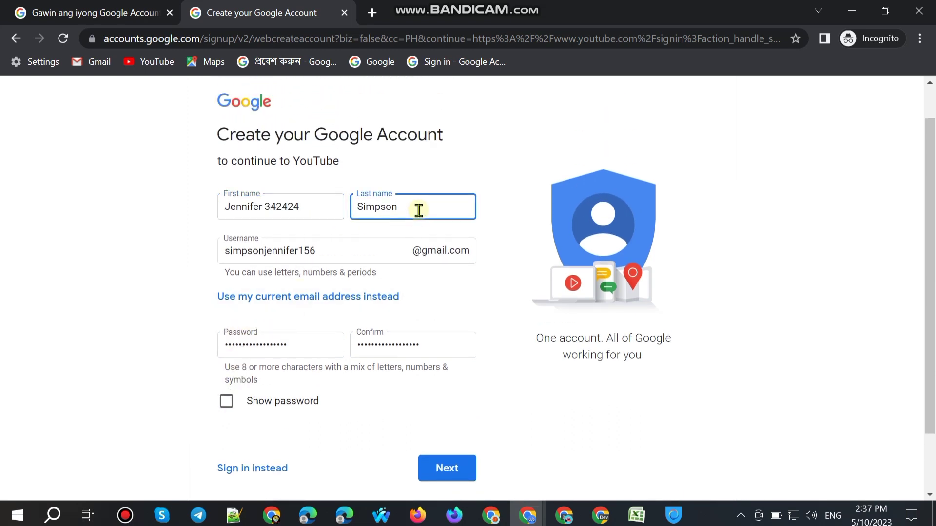
click(346, 256)
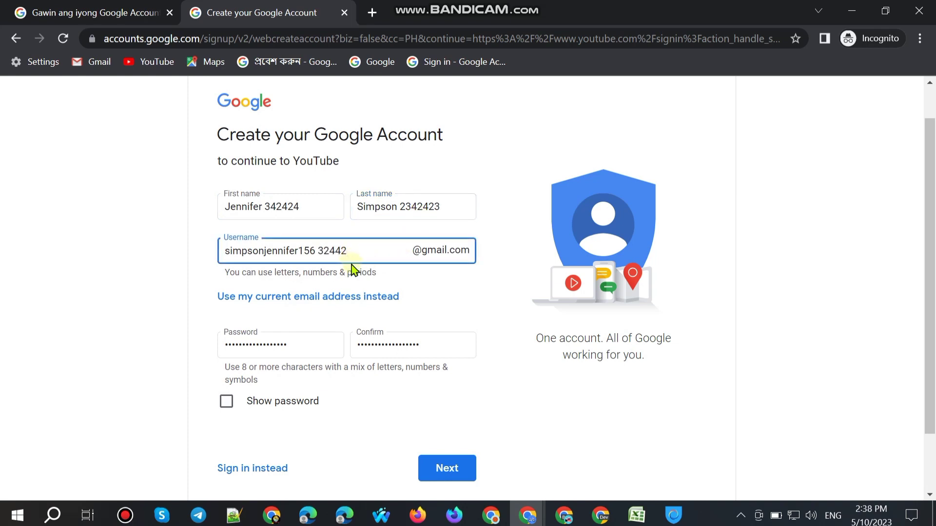
text(324425)
scroll(357, 370, down, 1)
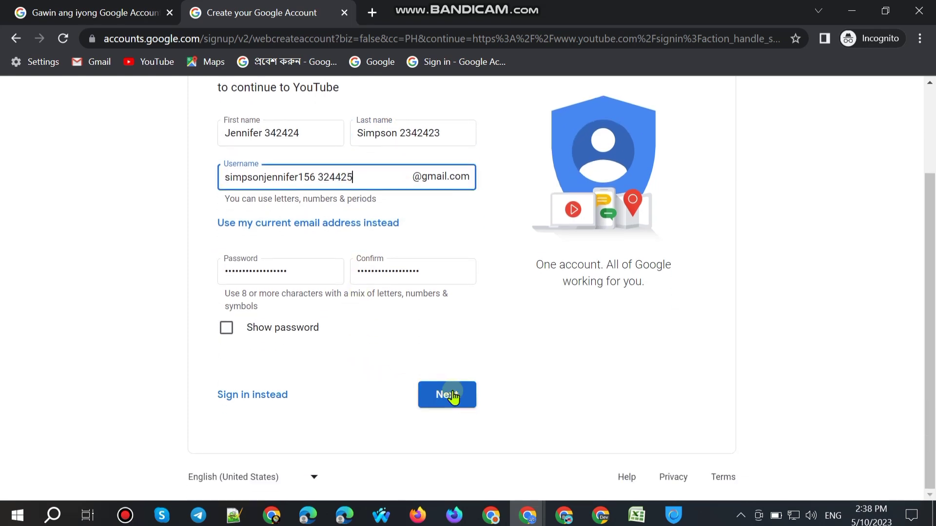
click(452, 392)
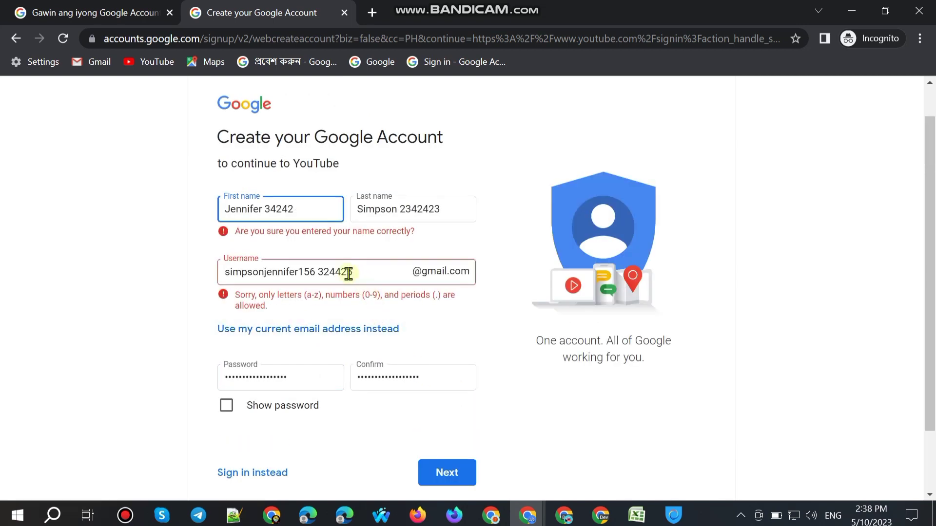
Trim trailing digits from the last name and username and resubmit
click(448, 216)
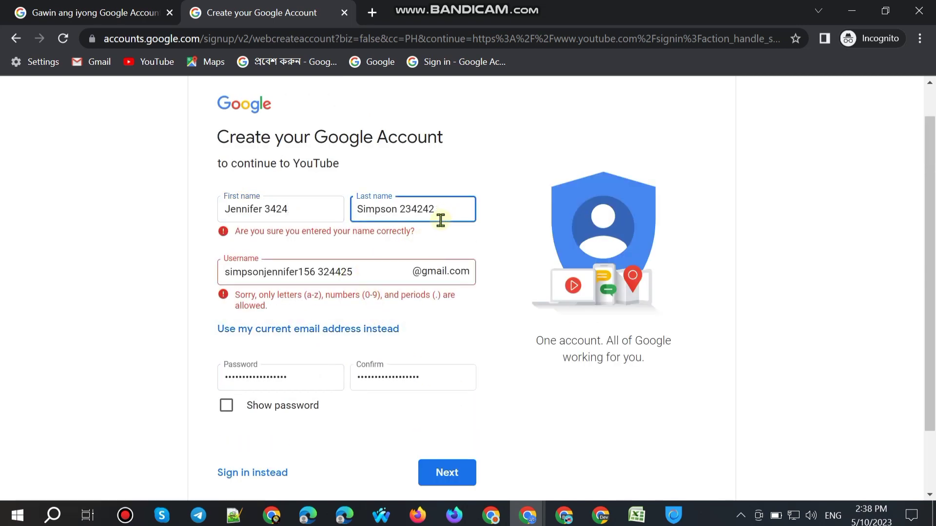
key(BackSpace)
click(378, 267)
key(BackSpace)
key(BackSpace)
click(439, 472)
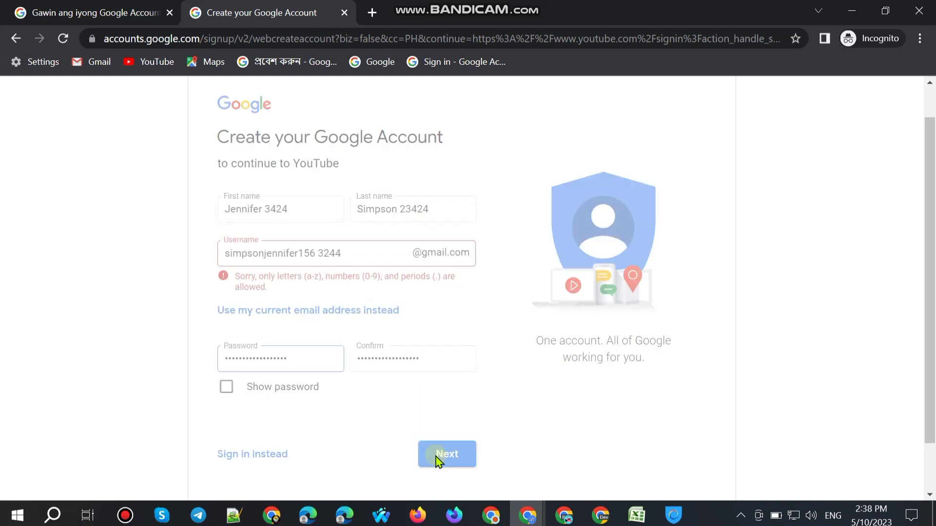
click(444, 213)
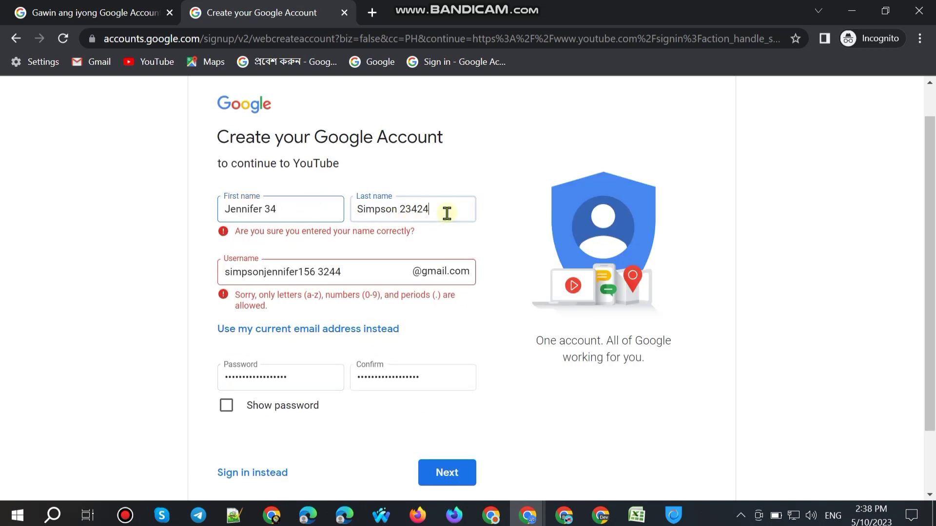
key(BackSpace)
key(BackSpace)
click(369, 268)
key(BackSpace)
key(BackSpace)
key(Return)
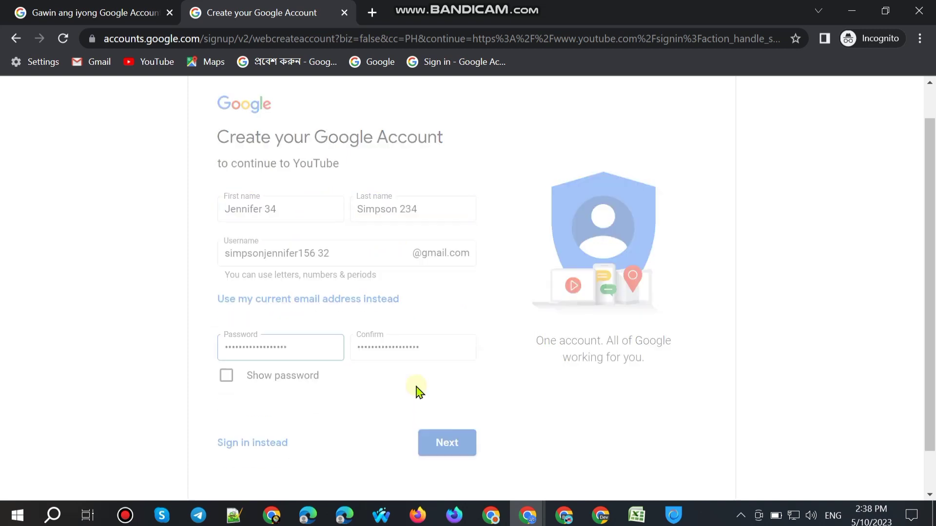
Remove the extra digits from the names, then add and remove '@@' in the username
click(309, 209)
key(BackSpace)
key(BackSpace)
key(BackSpace)
click(433, 216)
key(BackSpace)
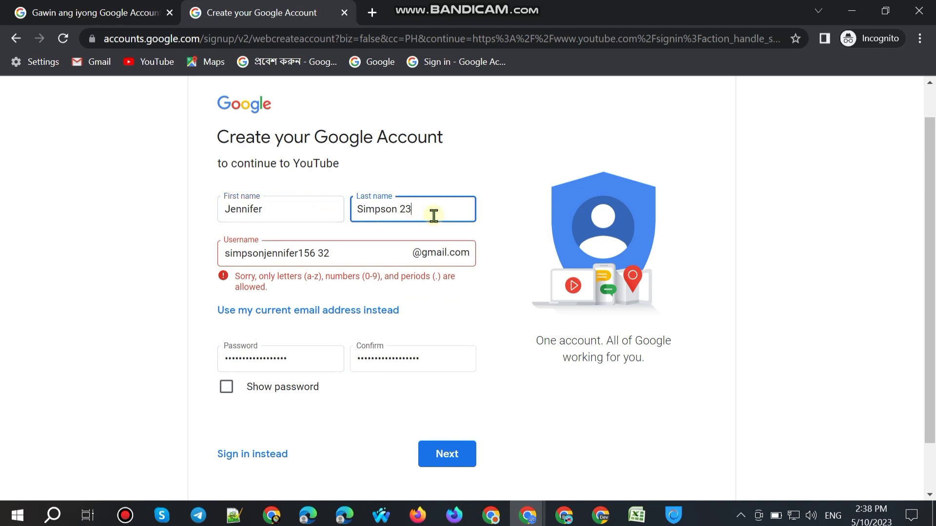
click(369, 255)
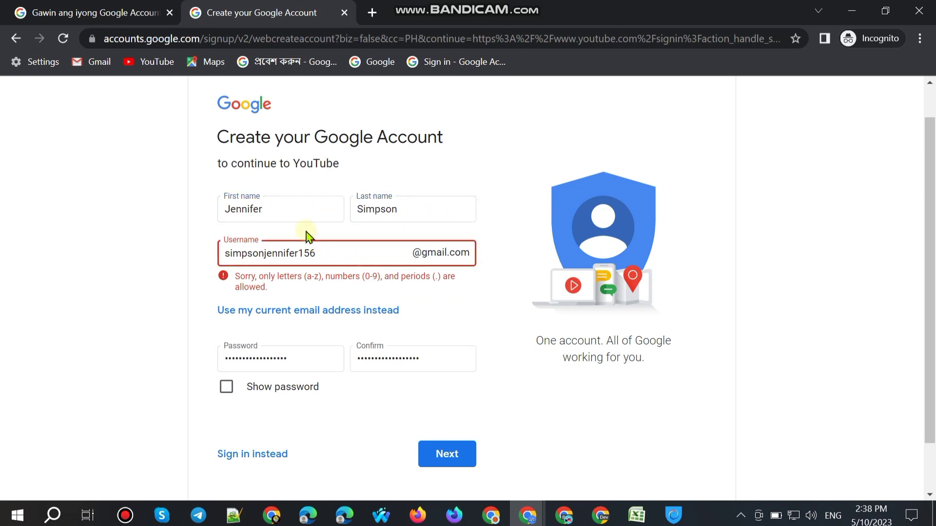
text(@@)
click(449, 458)
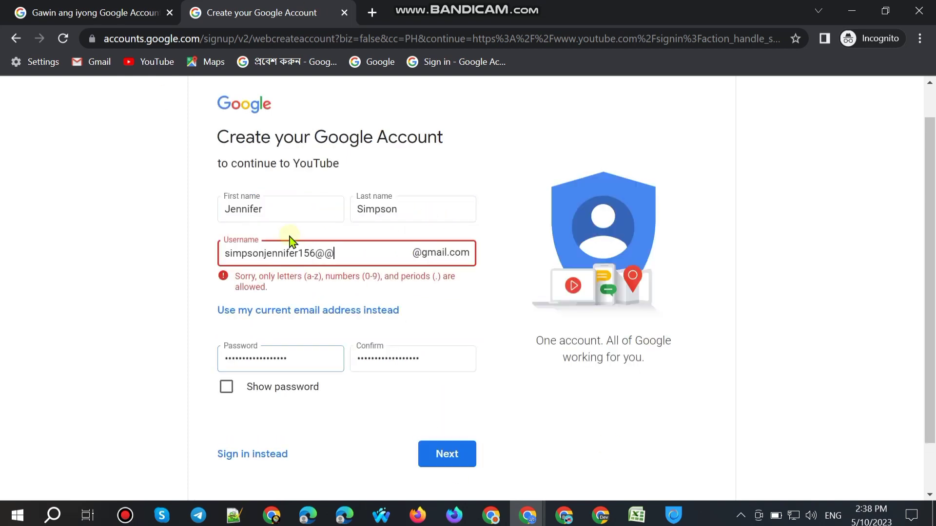
key(BackSpace)
click(441, 453)
key(BackSpace)
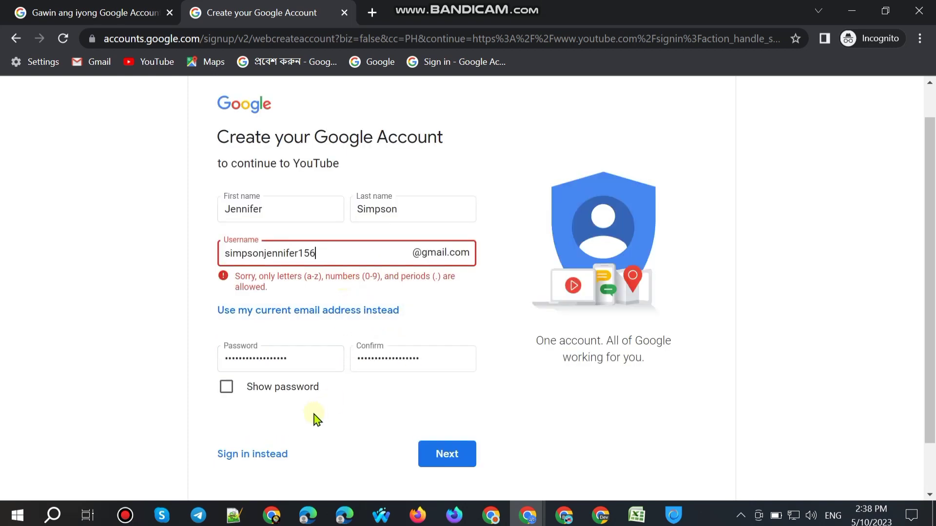
Show the passwords as plain text and review the entered account details
click(273, 378)
click(280, 347)
click(376, 351)
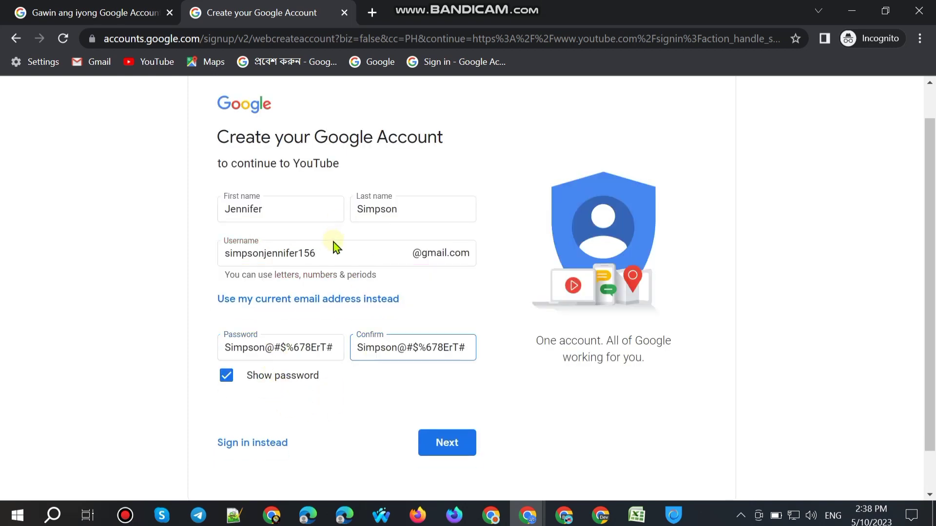
click(317, 243)
click(331, 210)
click(402, 213)
click(417, 39)
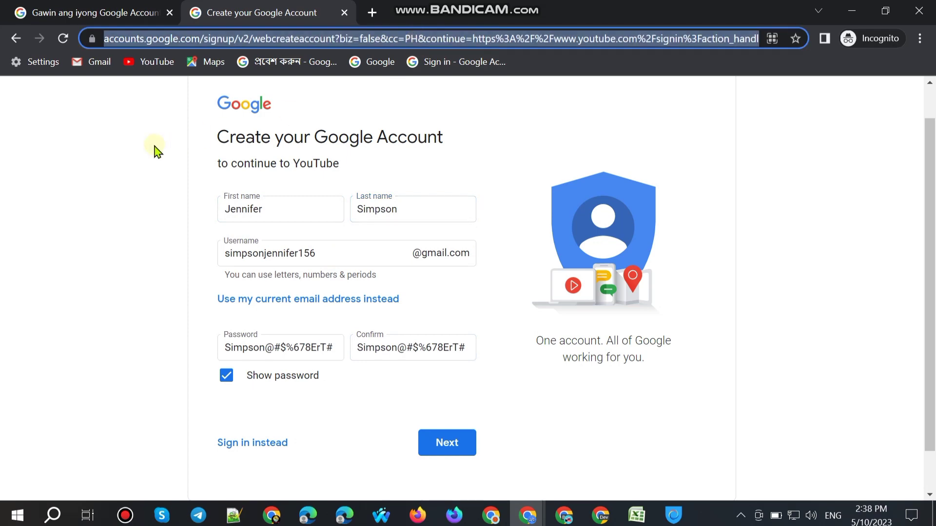
click(150, 146)
Hide the passwords again and submit the name, username and password step with Next
click(226, 375)
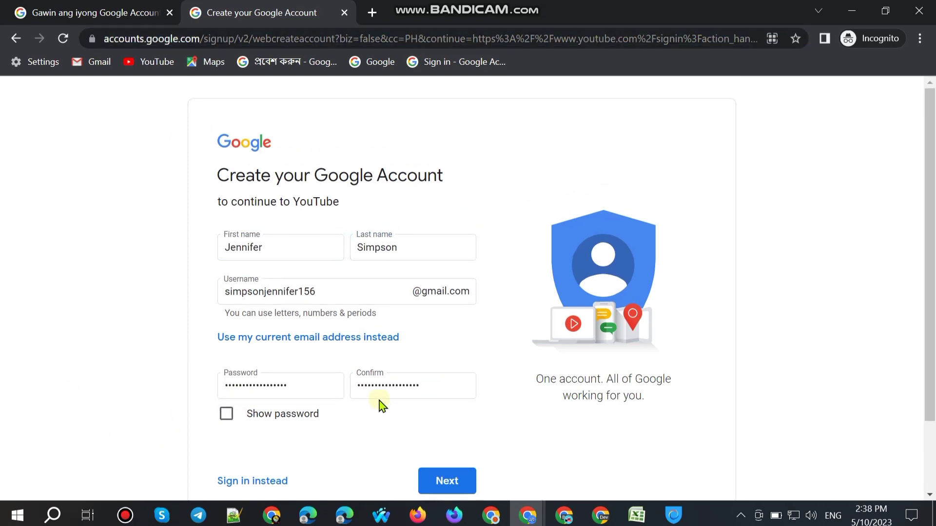
scroll(378, 405, down, 1)
scroll(378, 404, up, 1)
scroll(383, 406, down, 1)
scroll(378, 405, up, 1)
scroll(378, 406, down, 1)
click(443, 401)
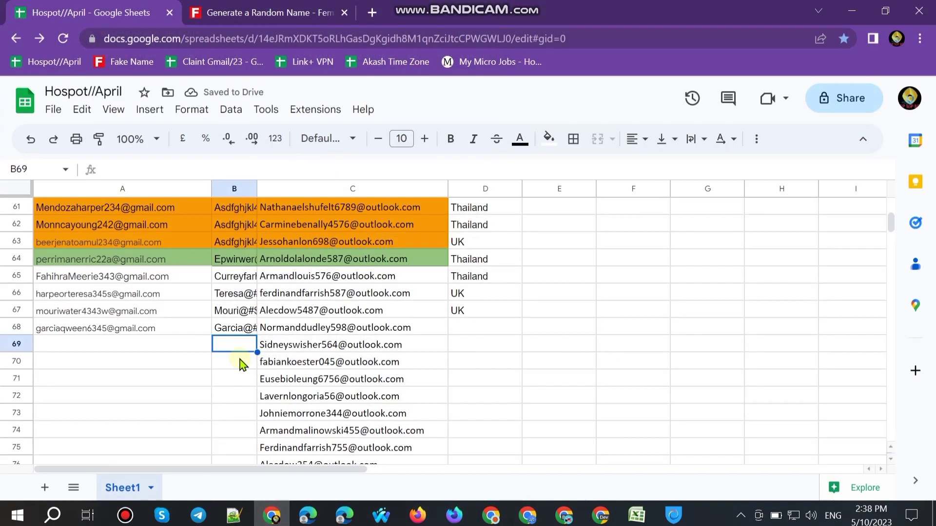
Log the password in B69 and paste C69's recovery email into the sign-up form
key(ctrl+v)
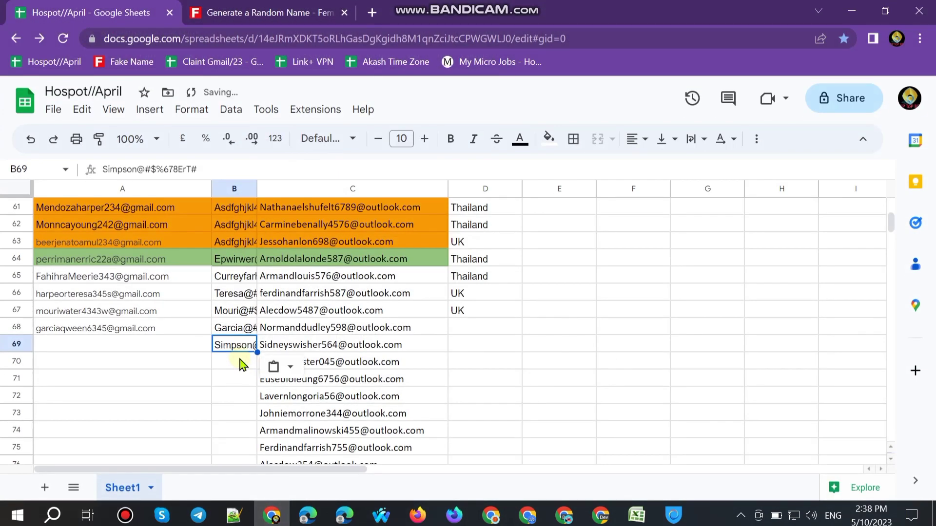
key(Right)
key(ctrl+c)
key(Left)
key(Left)
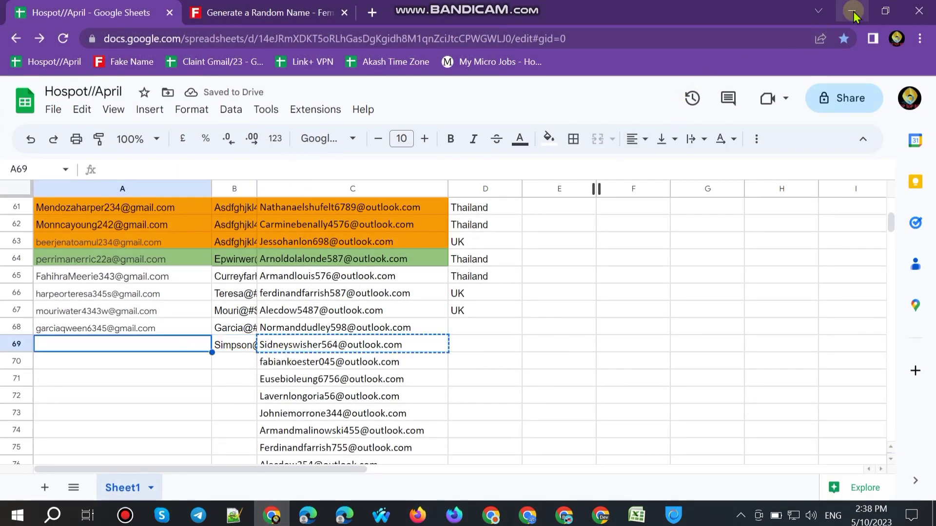
click(852, 11)
click(292, 343)
key(ctrl+v)
triple_click(271, 200)
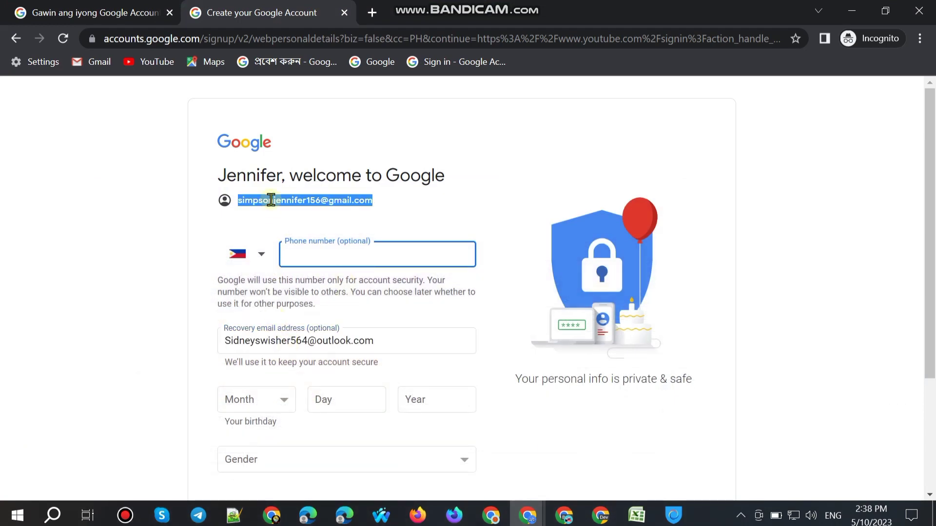
click(257, 399)
click(243, 361)
click(314, 395)
text(23)
click(416, 393)
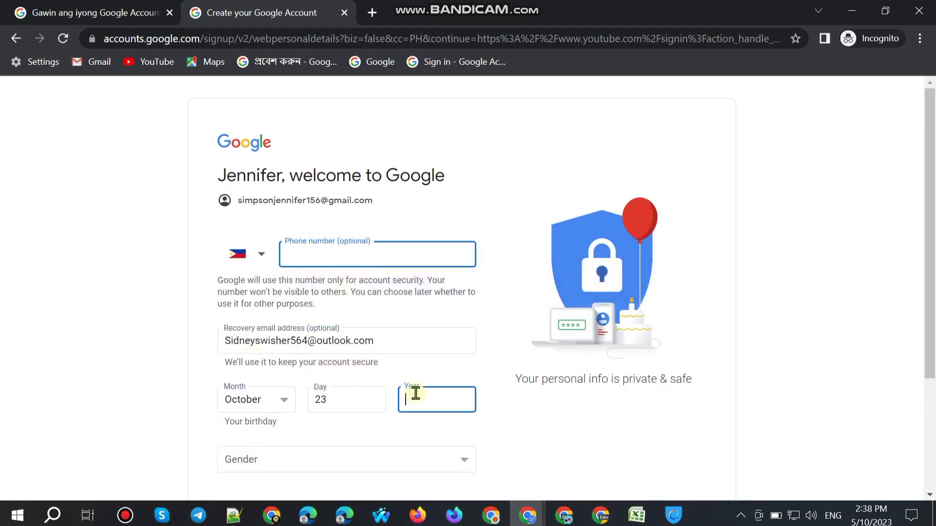
text(1990)
scroll(303, 323, down, 3)
click(303, 315)
click(267, 341)
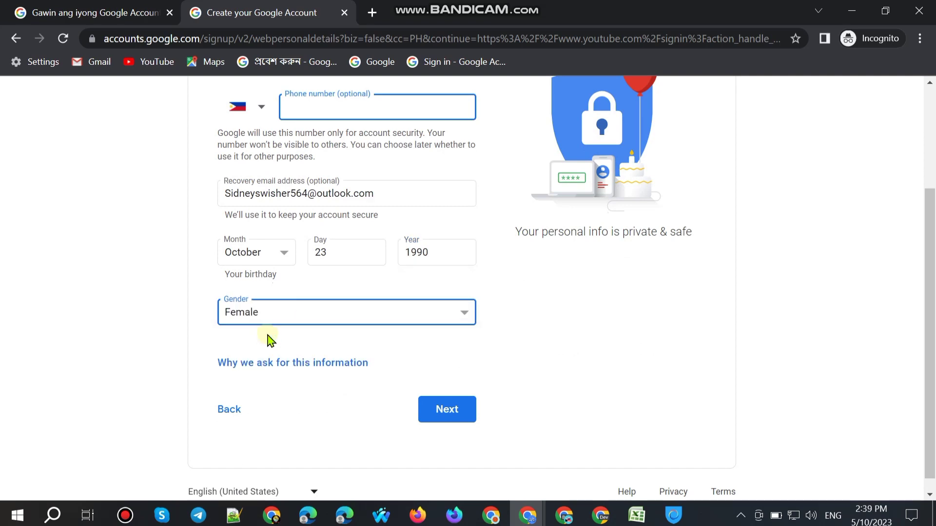
Paste the new Gmail address into A69, then submit the birthday and gender step
click(271, 516)
key(ctrl+v)
key(Return)
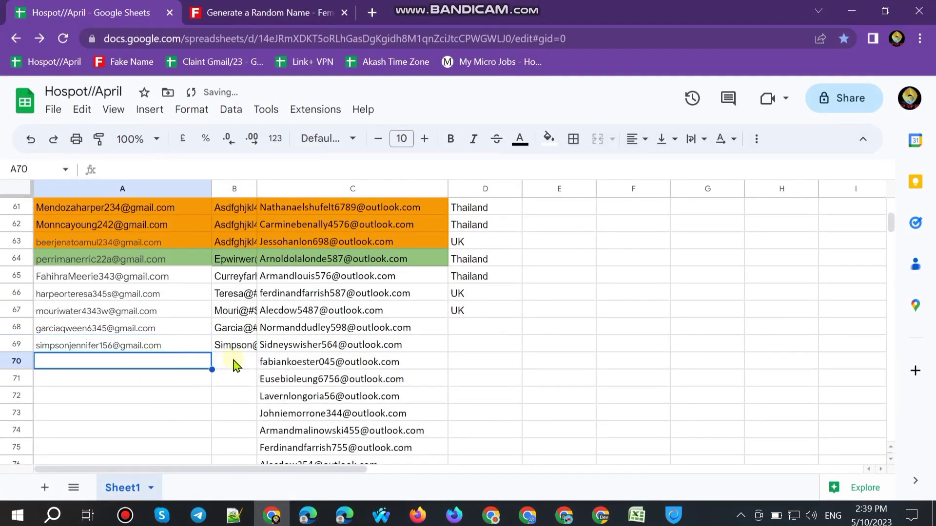
click(220, 360)
key(alt+Tab)
scroll(433, 175, up, 3)
scroll(463, 382, down, 3)
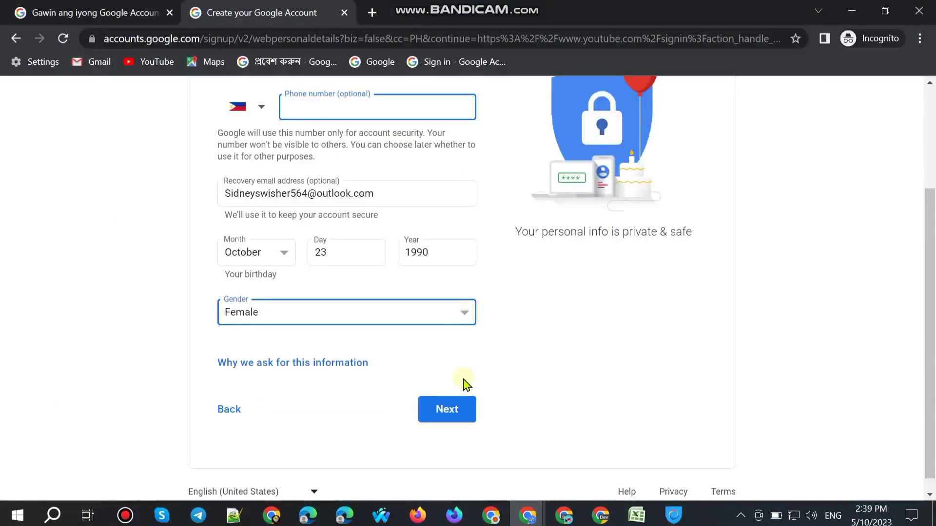
click(447, 412)
key(ctrl+Tab)
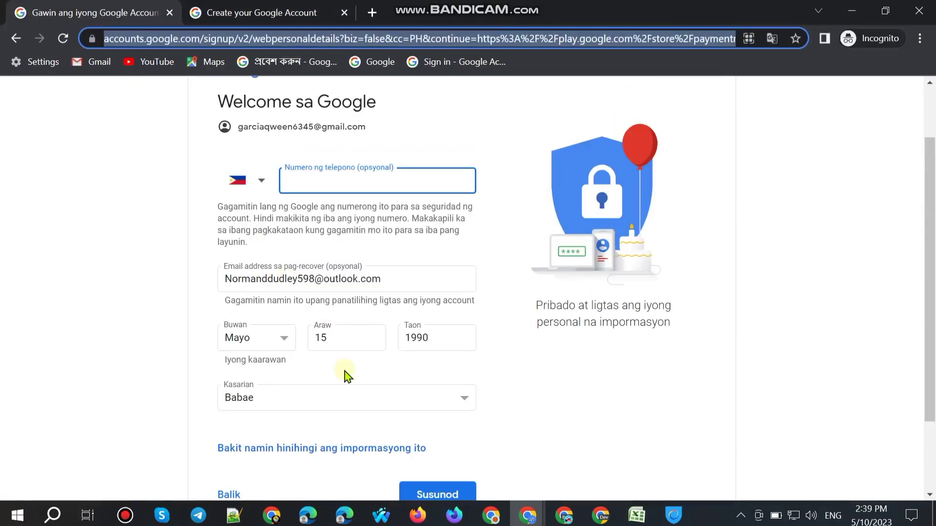
Submit the remaining personal details and accept the privacy terms on both sign-up tabs
scroll(344, 376, down, 1)
click(445, 435)
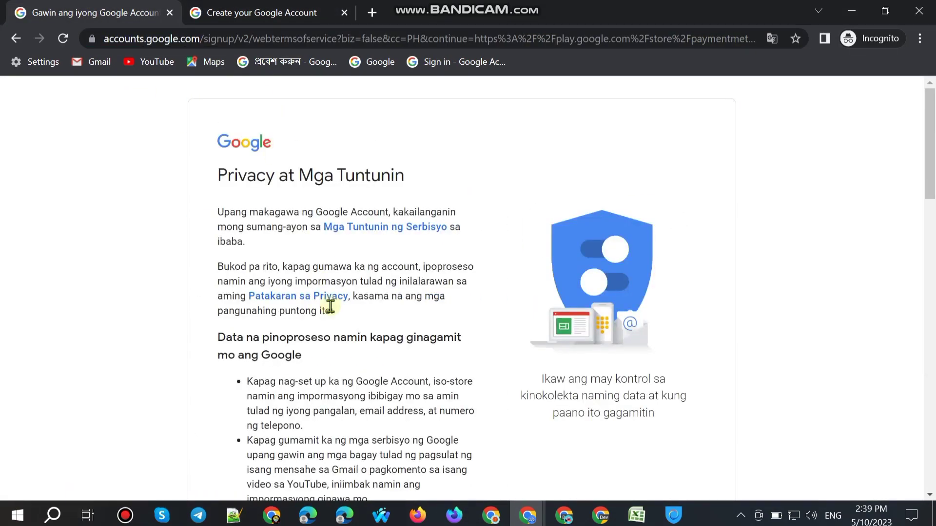
scroll(330, 306, down, 20)
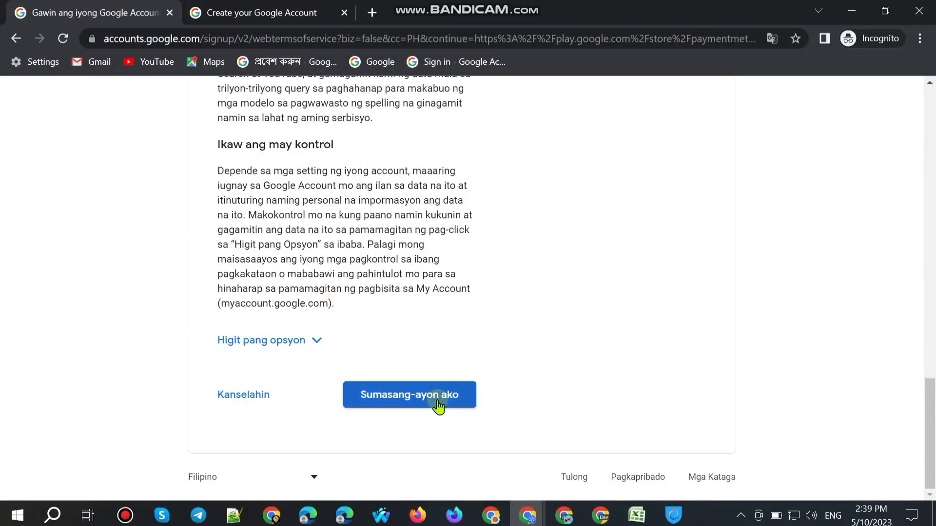
click(438, 404)
key(ctrl+Tab)
scroll(359, 271, down, 15)
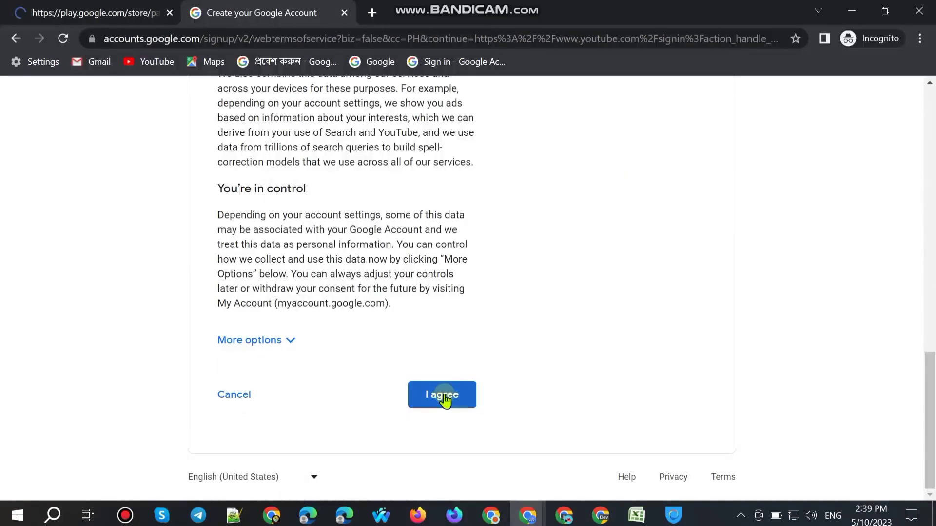
click(444, 401)
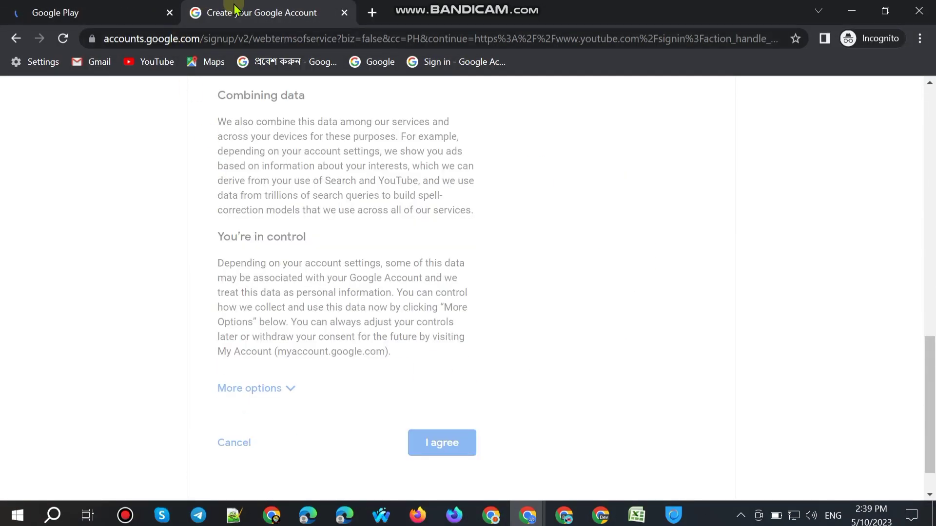
Check the Google Play and YouTube tabs, close the incognito window, and open clear-browsing-data settings
click(98, 12)
click(236, 10)
click(101, 10)
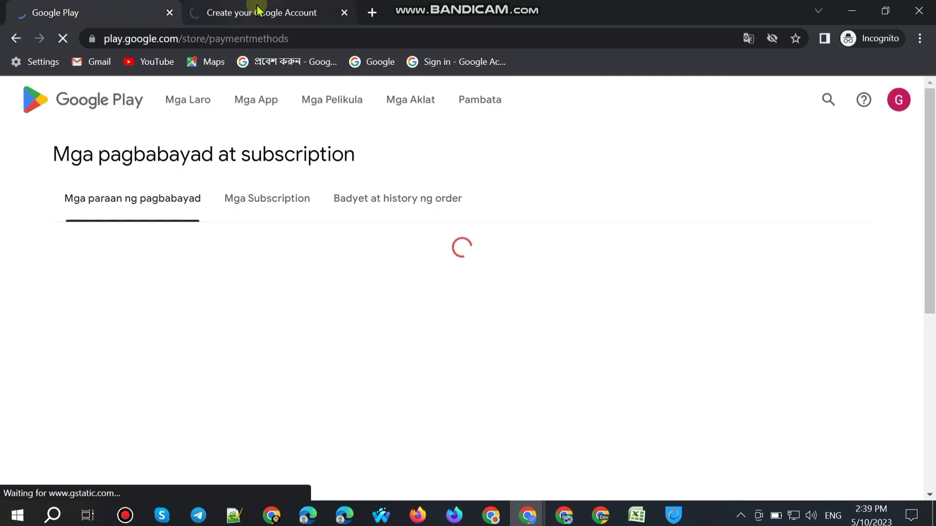
click(257, 9)
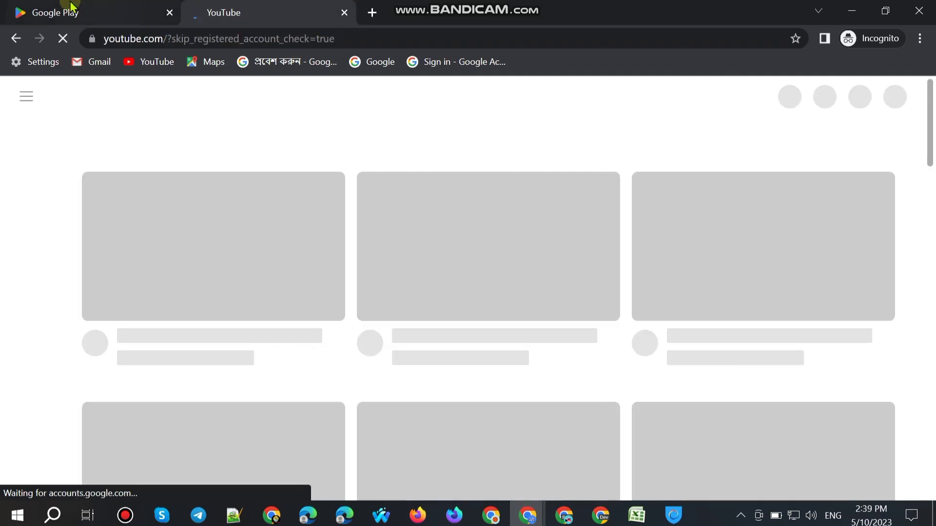
click(71, 7)
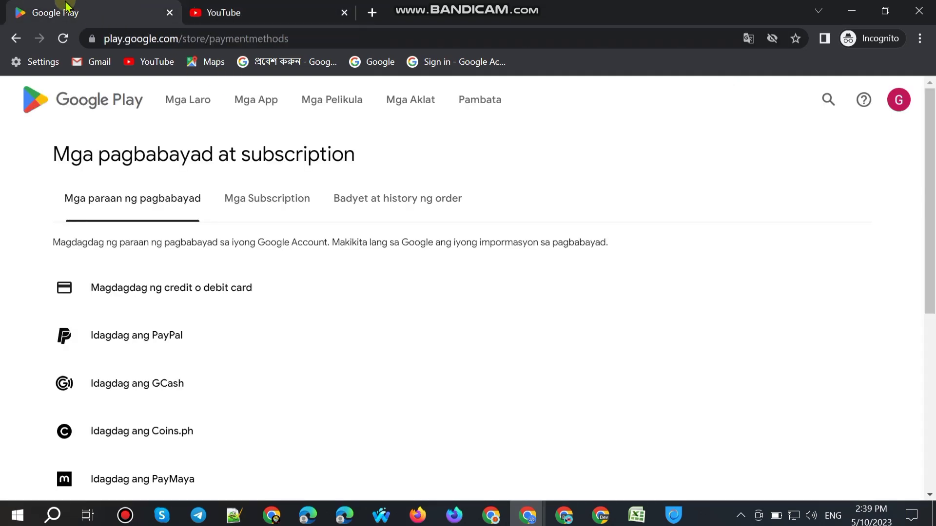
click(222, 11)
click(69, 10)
click(260, 11)
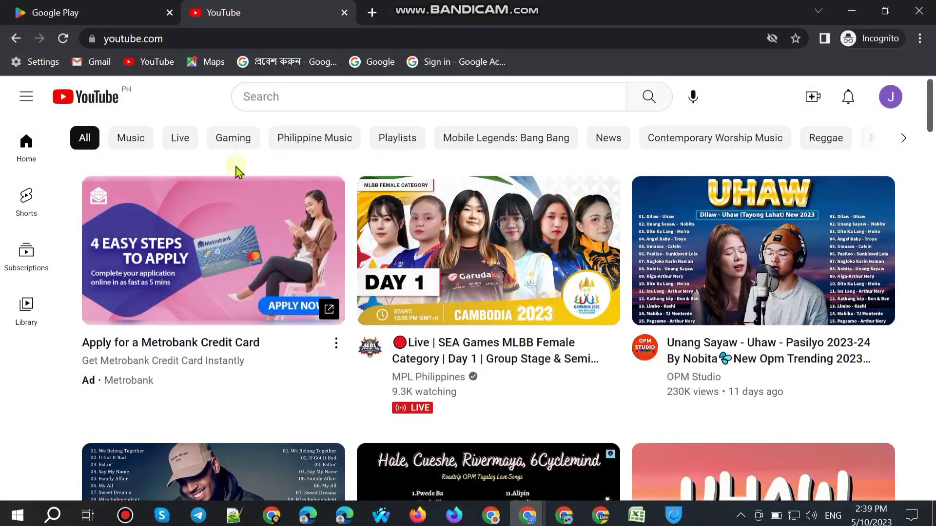
click(66, 13)
click(256, 16)
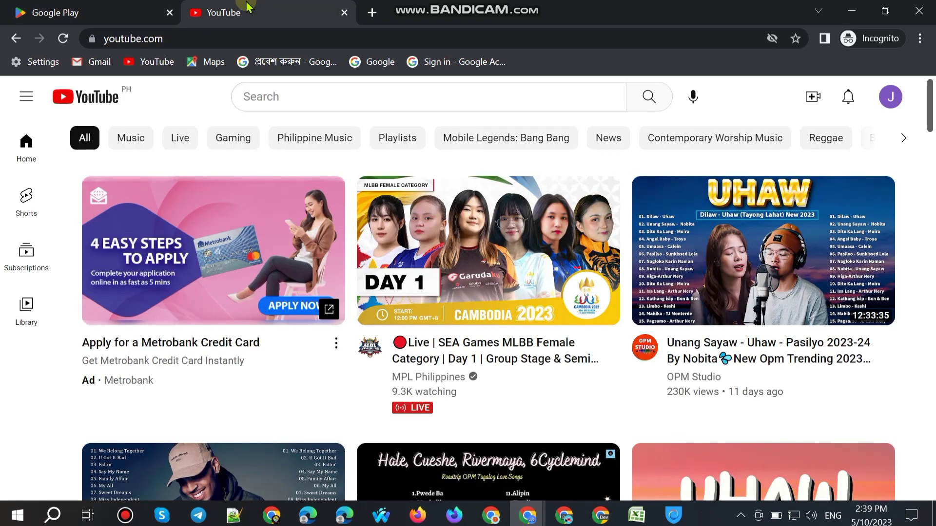
click(96, 13)
click(198, 10)
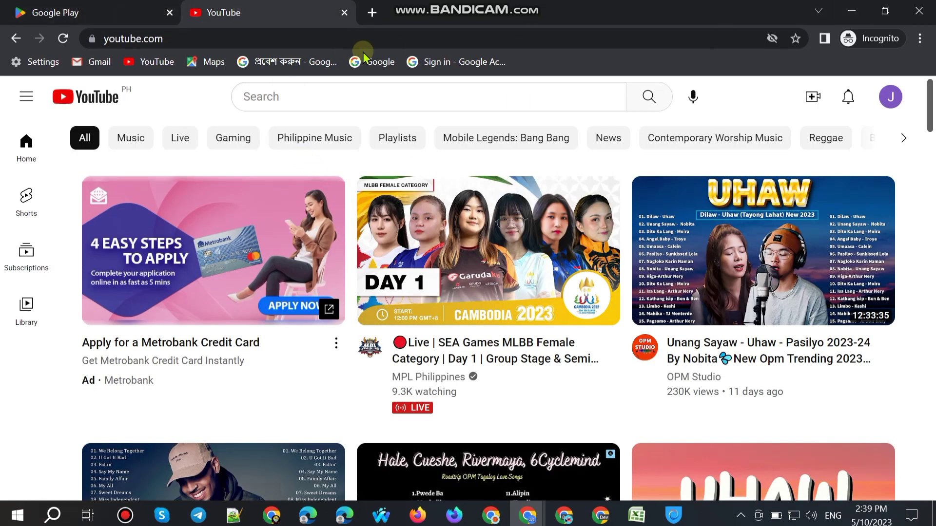
click(919, 11)
click(35, 62)
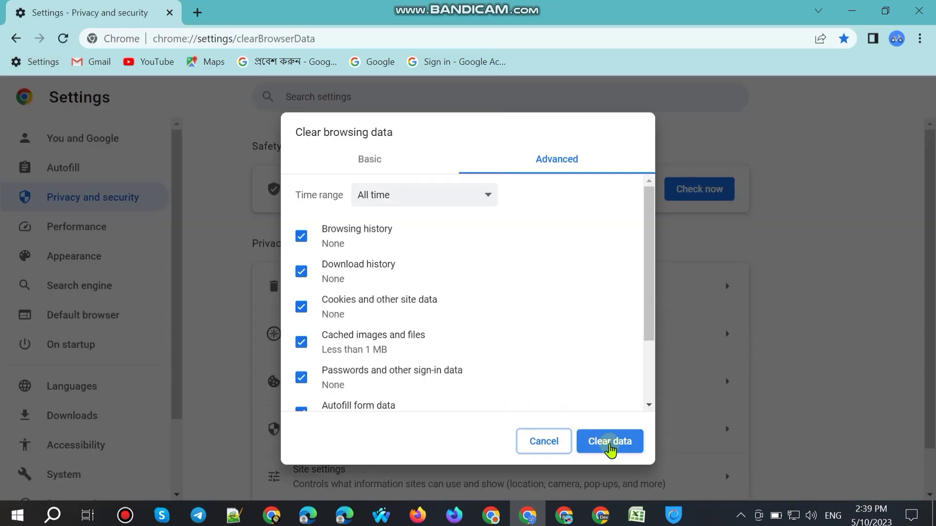
Clear the browsing data, close Chrome, and refresh the desktop
click(606, 444)
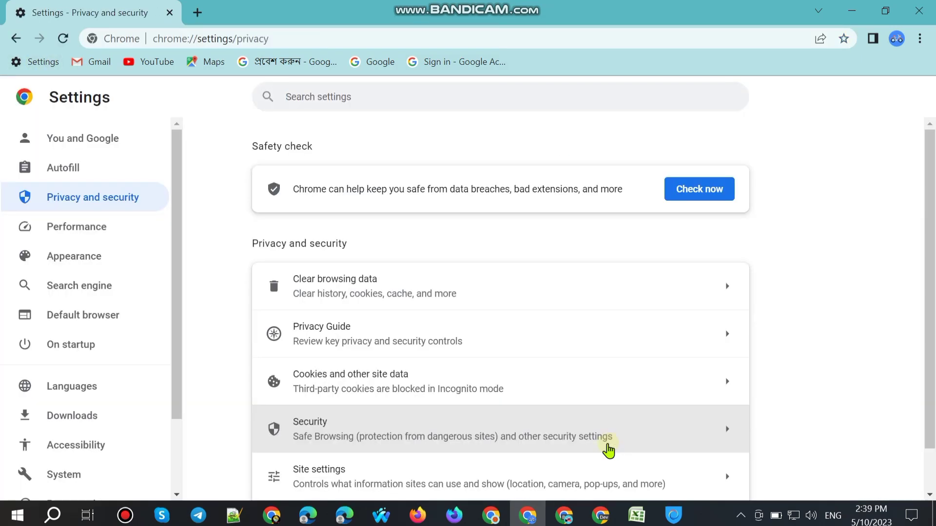
click(919, 10)
right_click(347, 82)
click(372, 125)
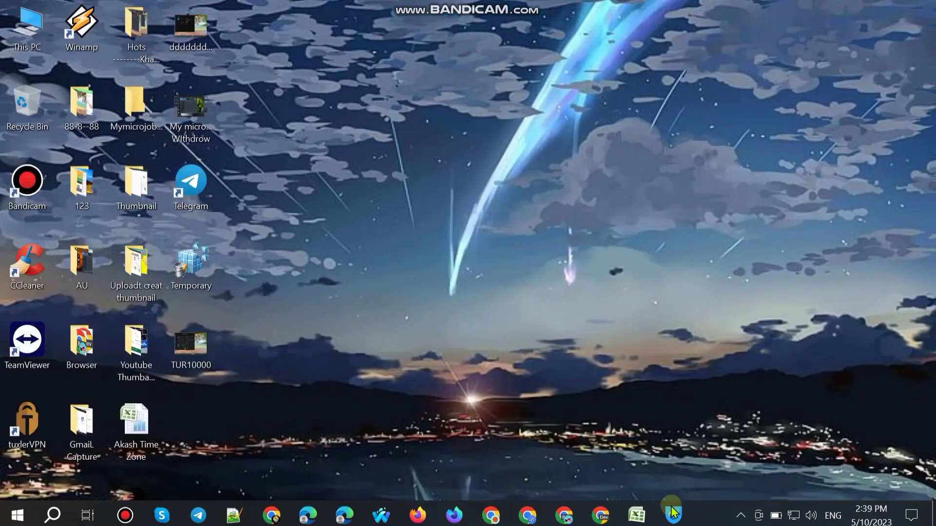
Disconnect the Hotspot Shield VPN, minimize it, and refresh the desktop several times
click(673, 513)
click(546, 390)
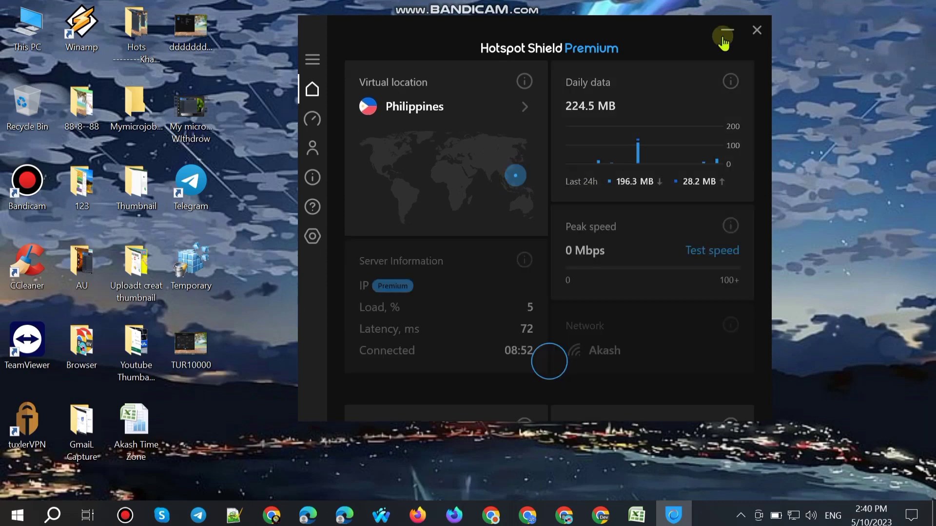
click(724, 41)
right_click(488, 80)
click(511, 125)
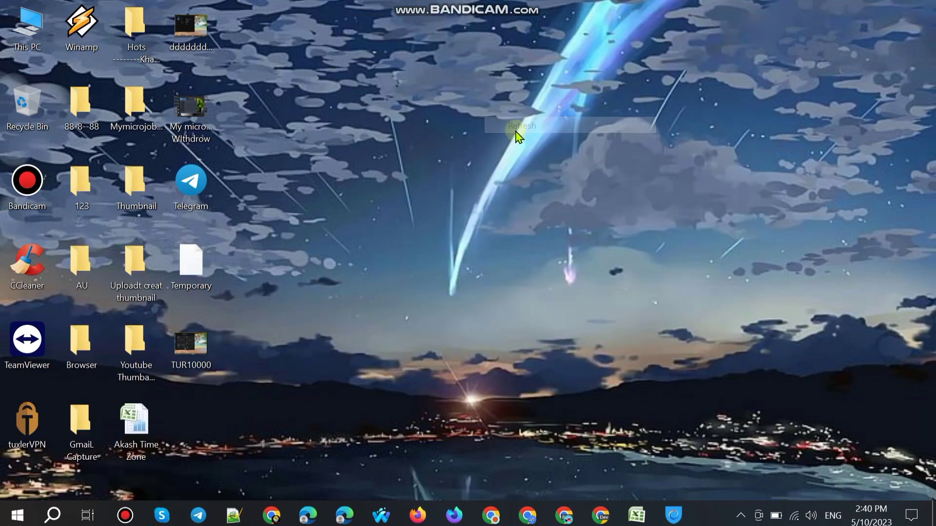
right_click(463, 124)
click(472, 167)
right_click(423, 106)
click(445, 149)
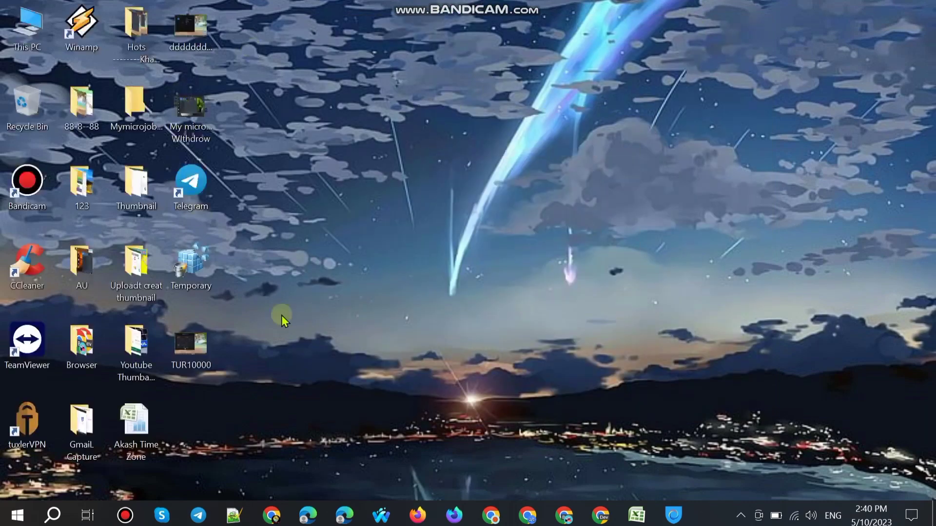